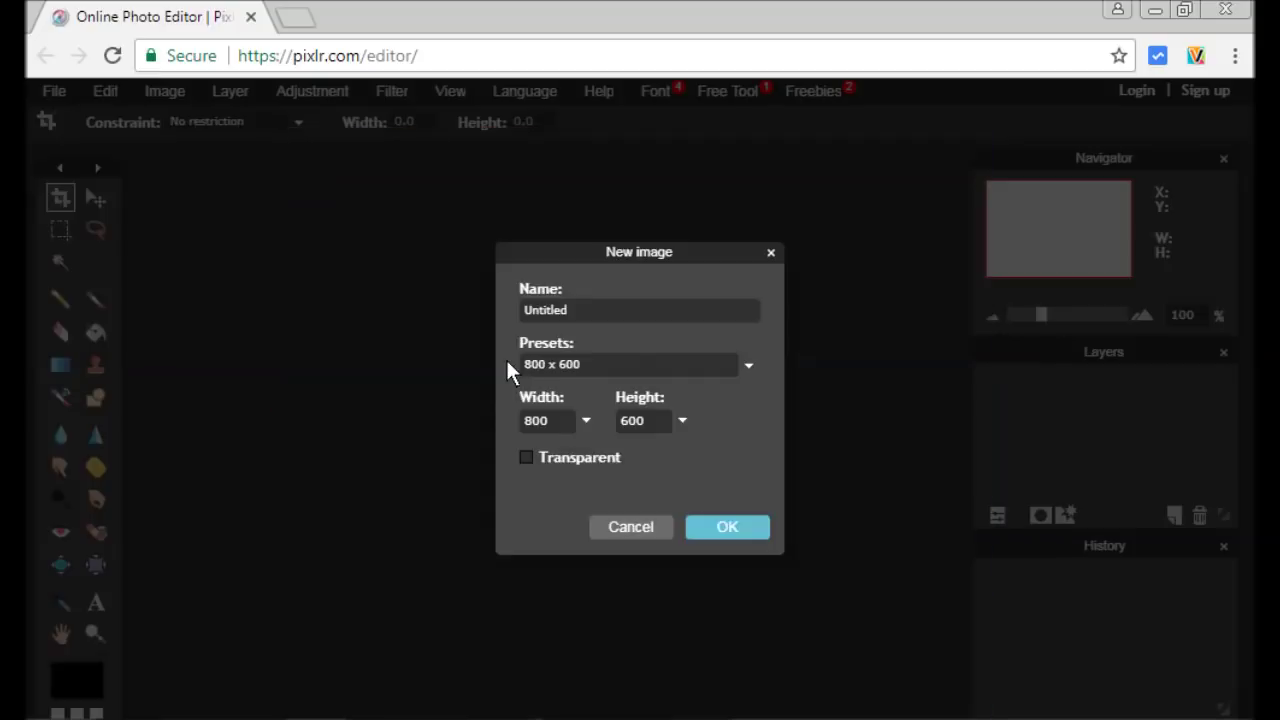
Step: Create a new 1024 x 768 image from the preset and widen its document window
{"action": "left_click", "coordinate": [749, 368]}
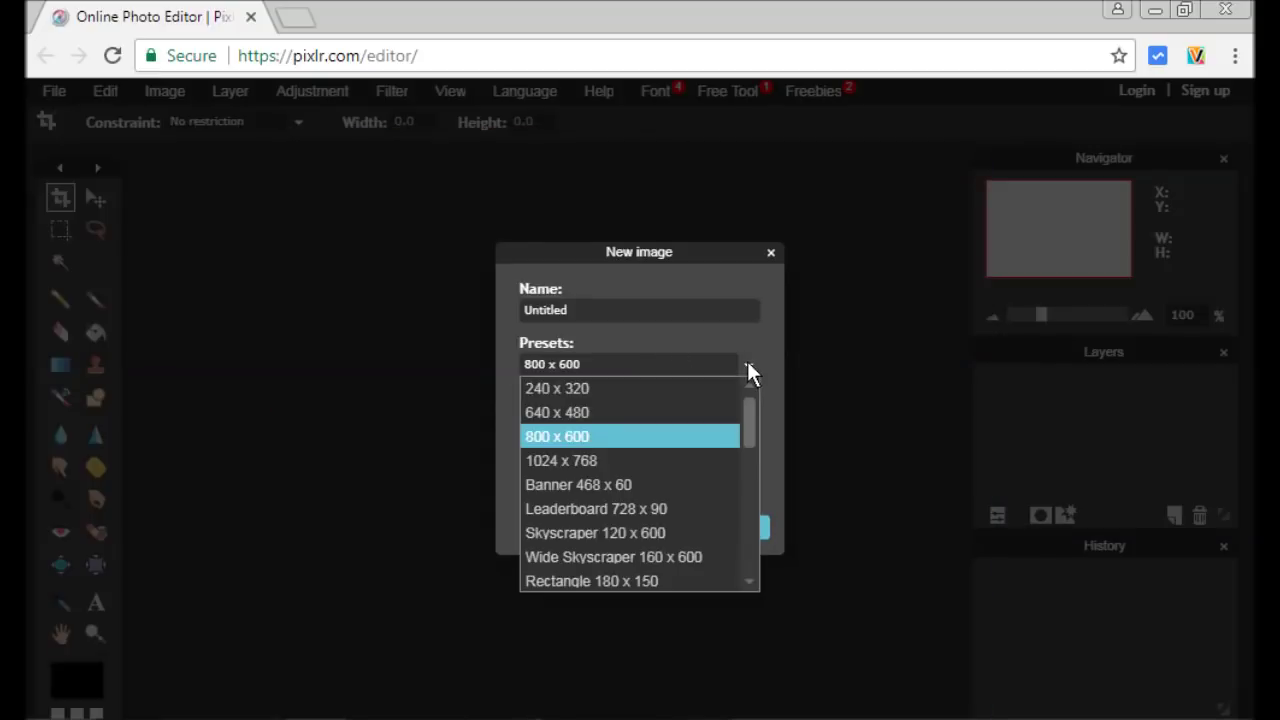
{"action": "left_click", "coordinate": [600, 461]}
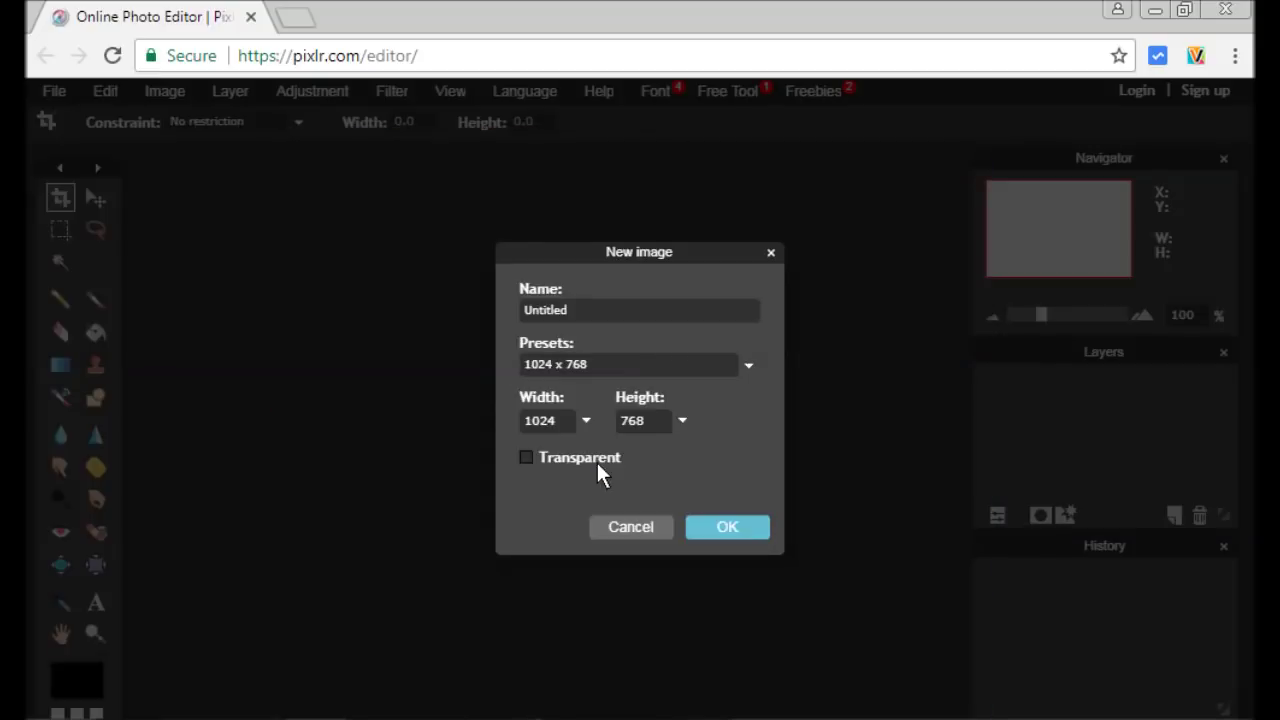
{"action": "left_click", "coordinate": [744, 529]}
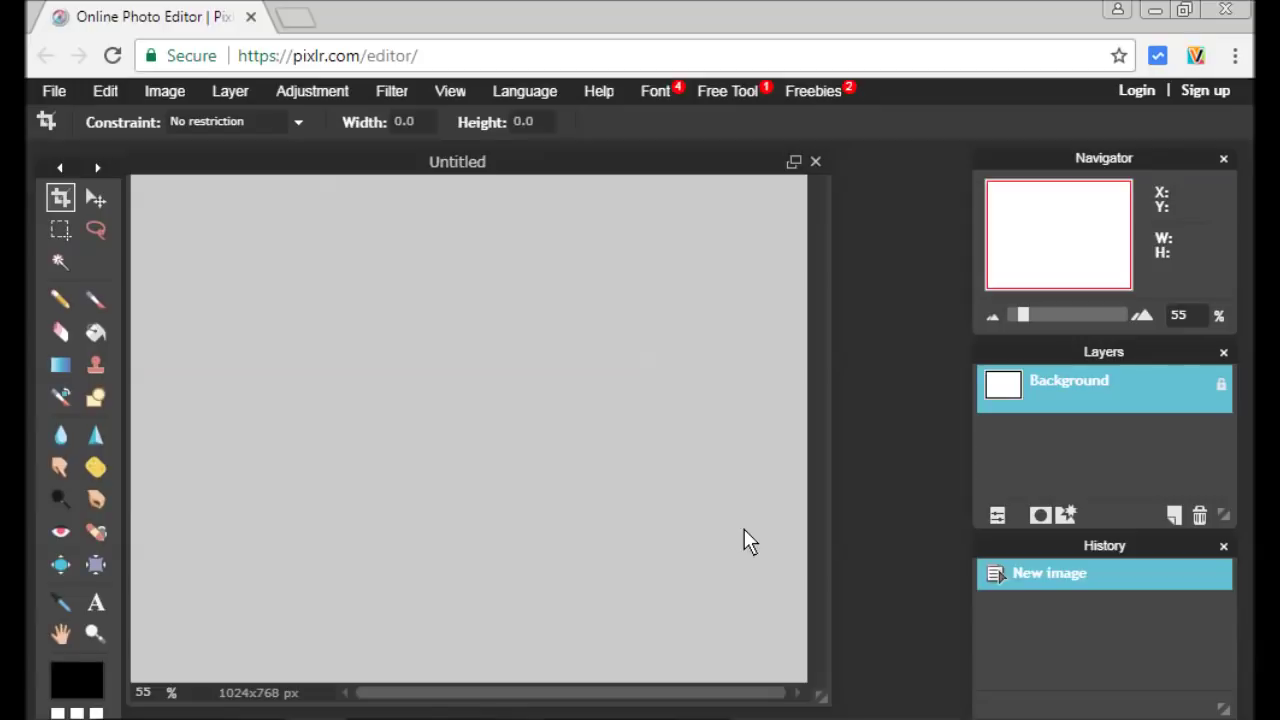
{"action": "left_click_drag", "start_coordinate": [826, 700], "coordinate": [949, 700]}
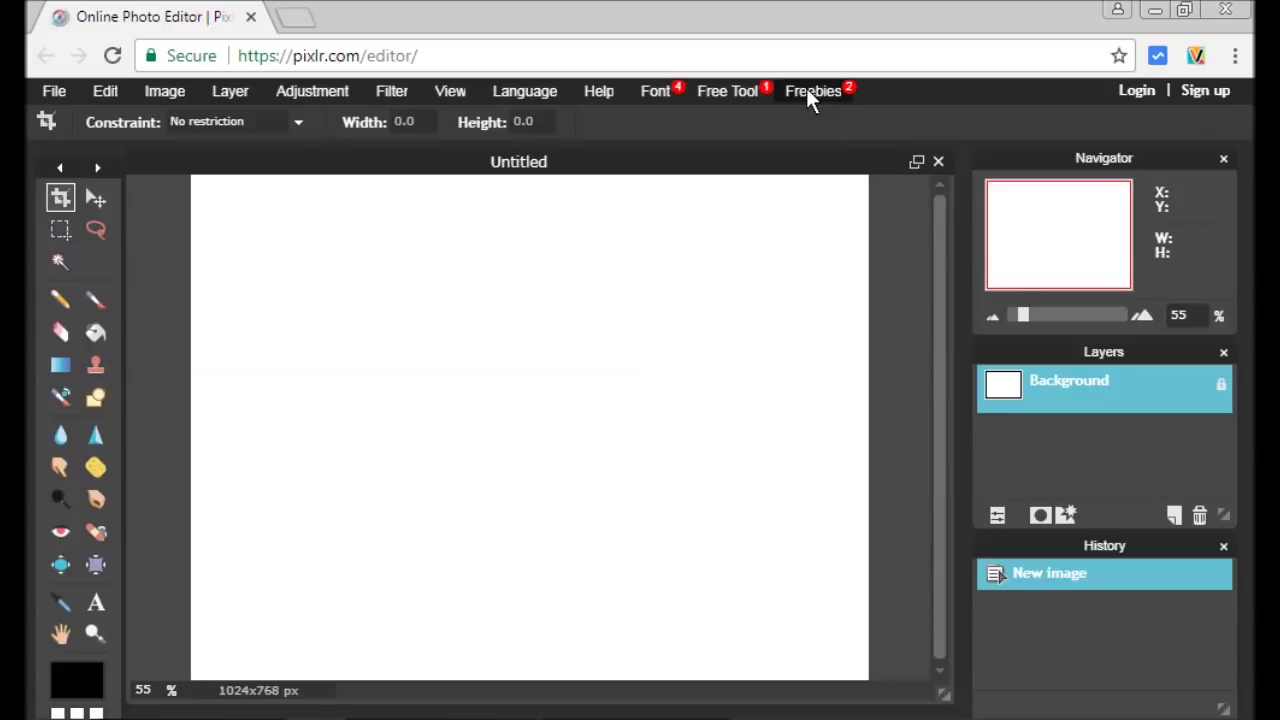
Step: Open the image file "fruit" as a new layer above the background
{"action": "mouse_move", "coordinate": [663, 90]}
{"action": "mouse_move", "coordinate": [233, 90]}
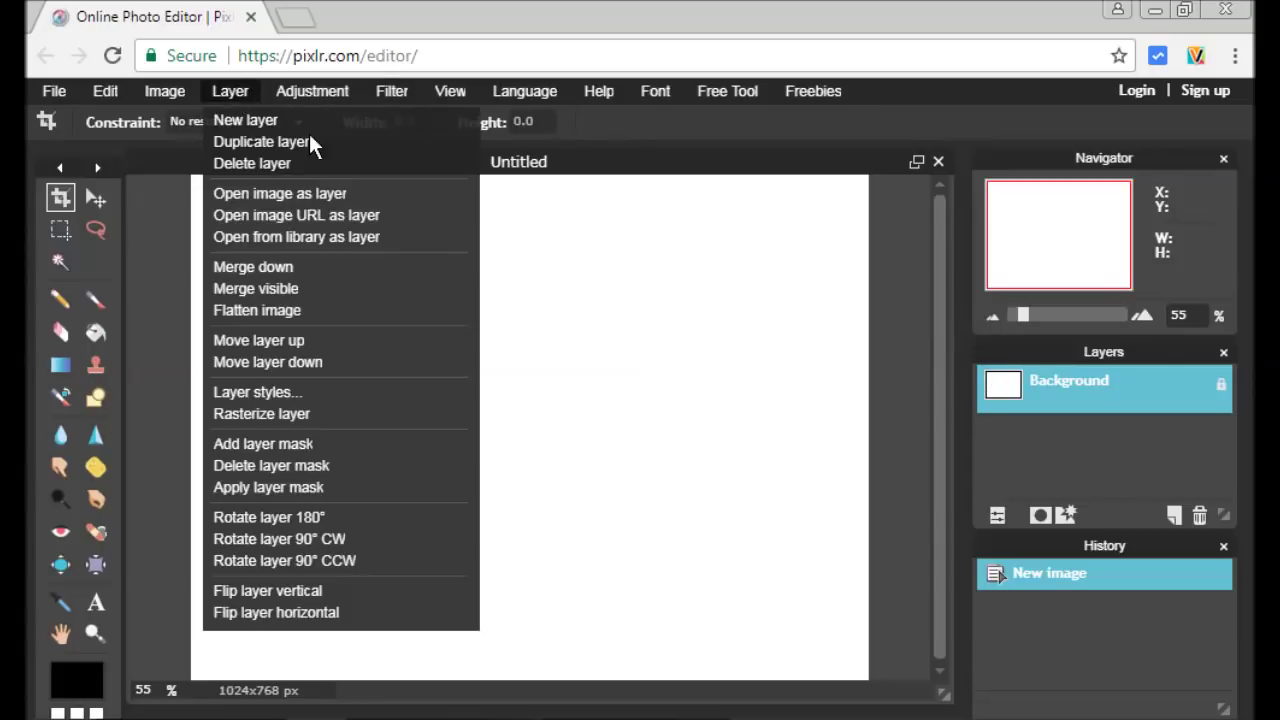
{"action": "left_click", "coordinate": [361, 193]}
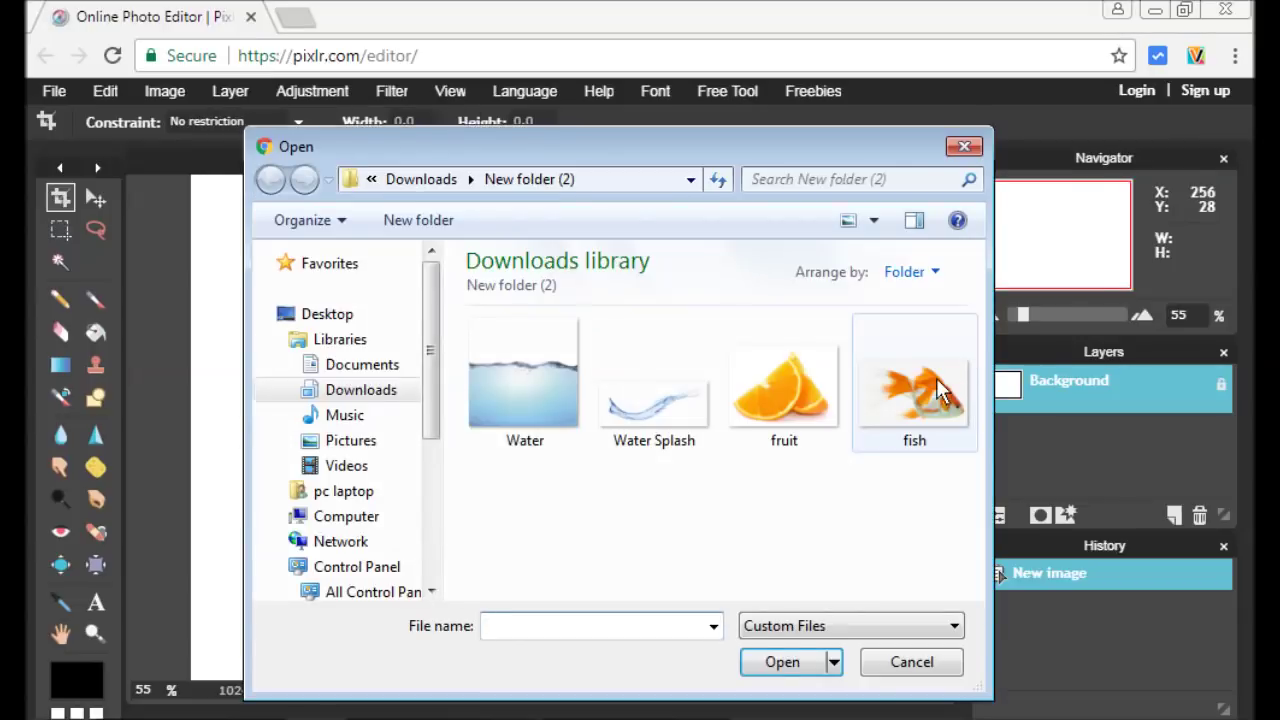
{"action": "left_click", "coordinate": [782, 403]}
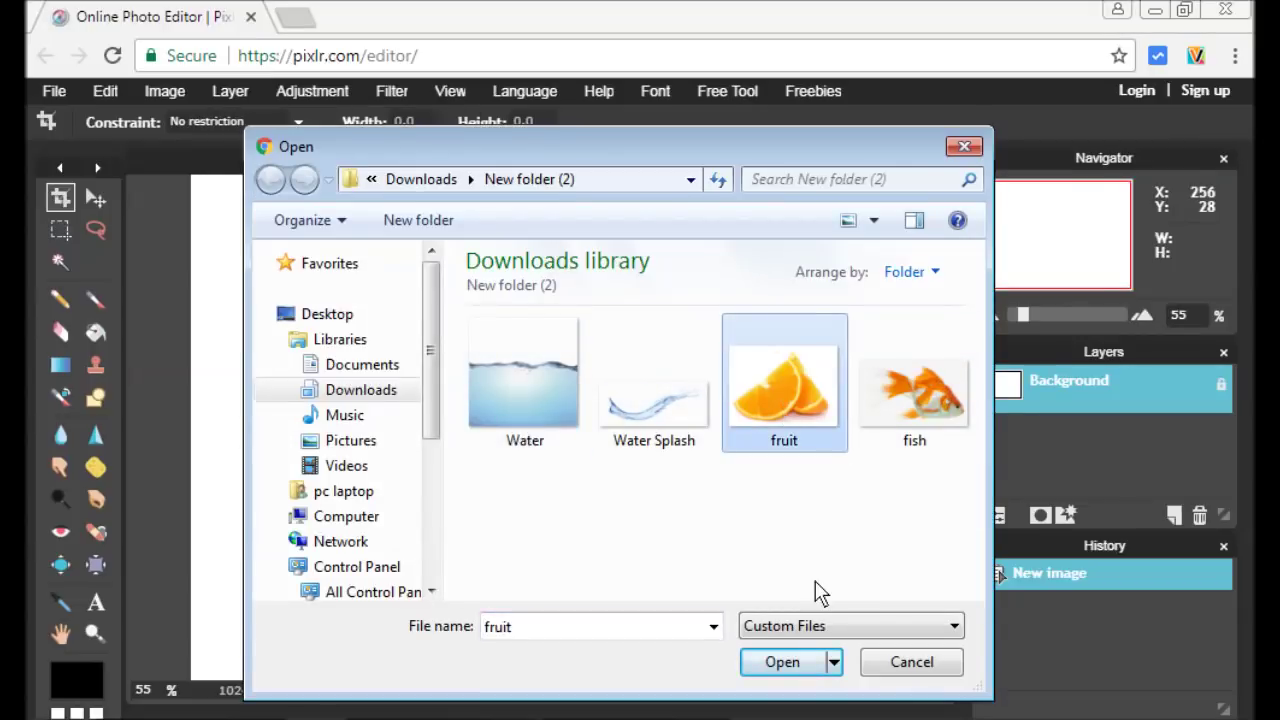
{"action": "left_click", "coordinate": [795, 660]}
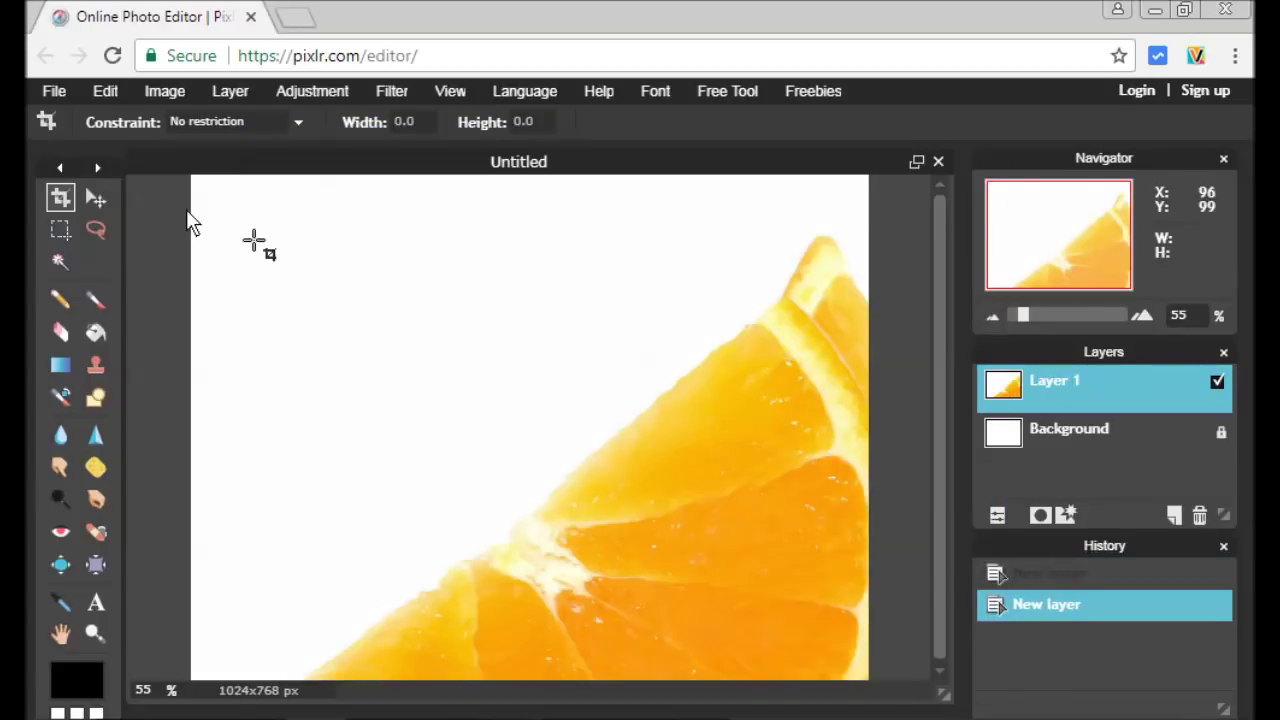
Step: Free transform the fruit layer, scaling it down and moving it so both orange slices fit inside the canvas, and apply the changes
{"action": "left_click", "coordinate": [102, 89]}
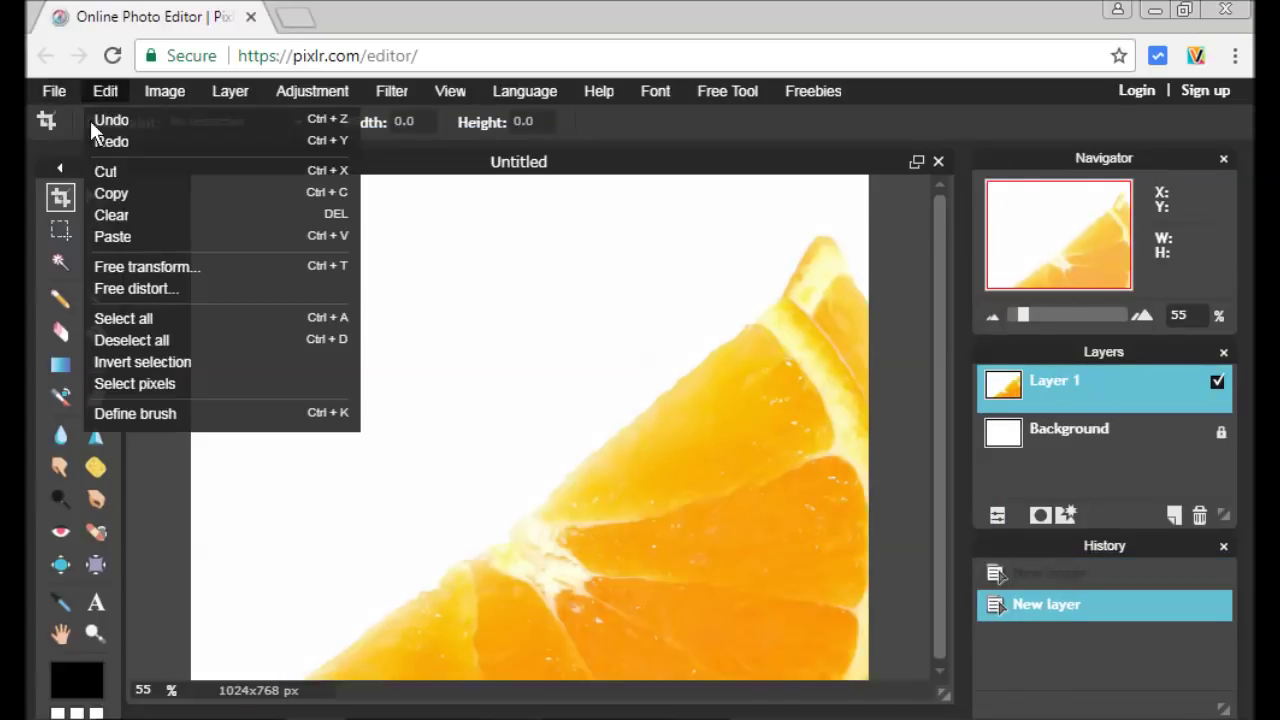
{"action": "left_click", "coordinate": [150, 266]}
{"action": "left_click_drag", "start_coordinate": [198, 187], "coordinate": [431, 393]}
{"action": "left_click_drag", "start_coordinate": [539, 497], "coordinate": [388, 351]}
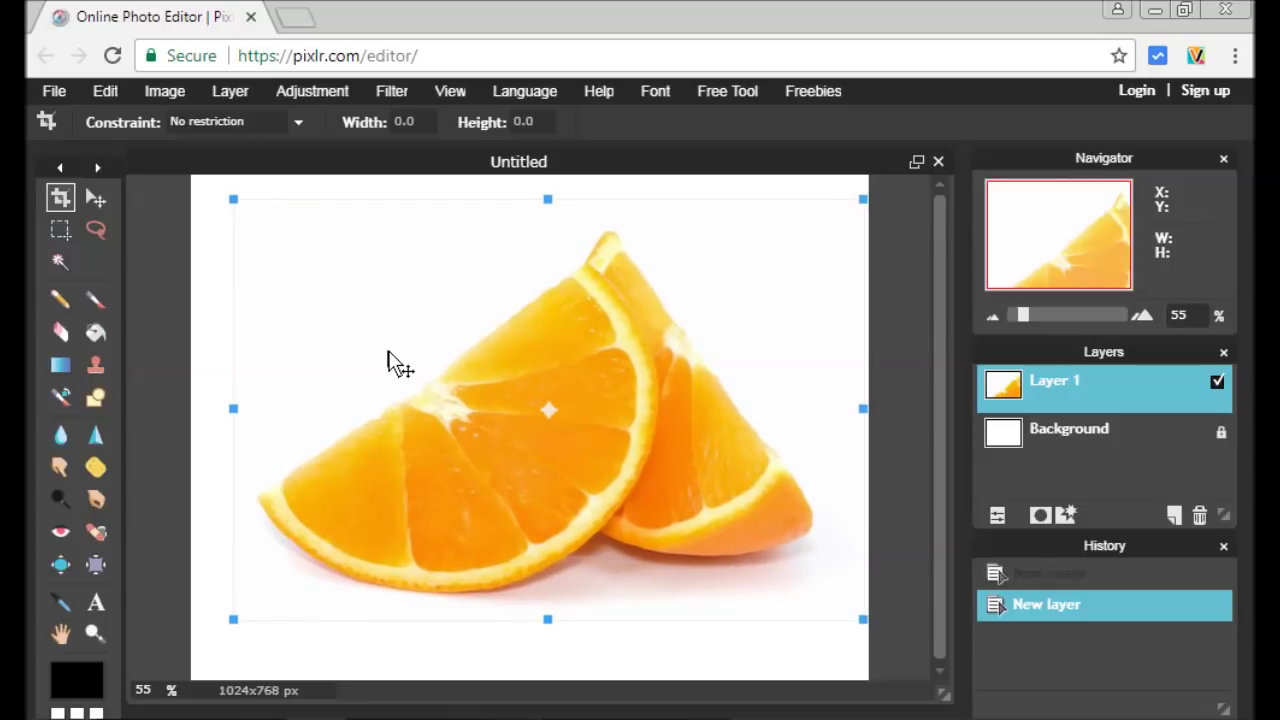
{"action": "left_click", "coordinate": [918, 466]}
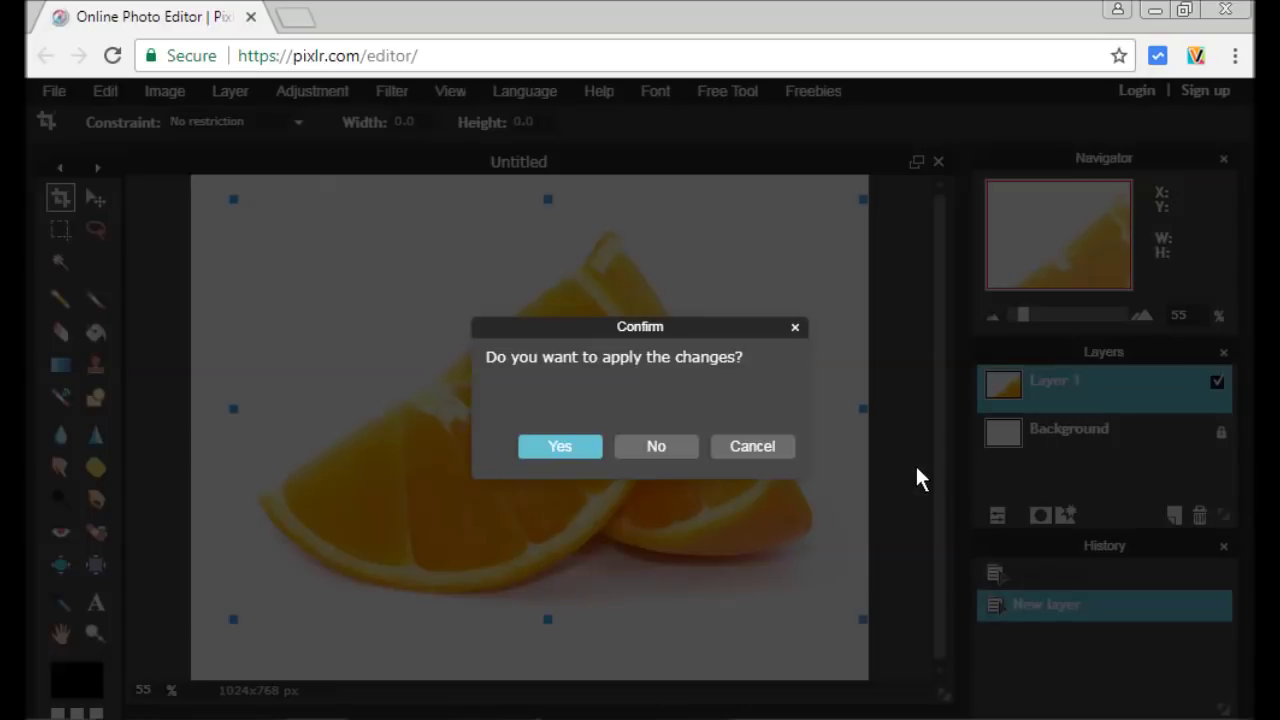
{"action": "left_click", "coordinate": [563, 446]}
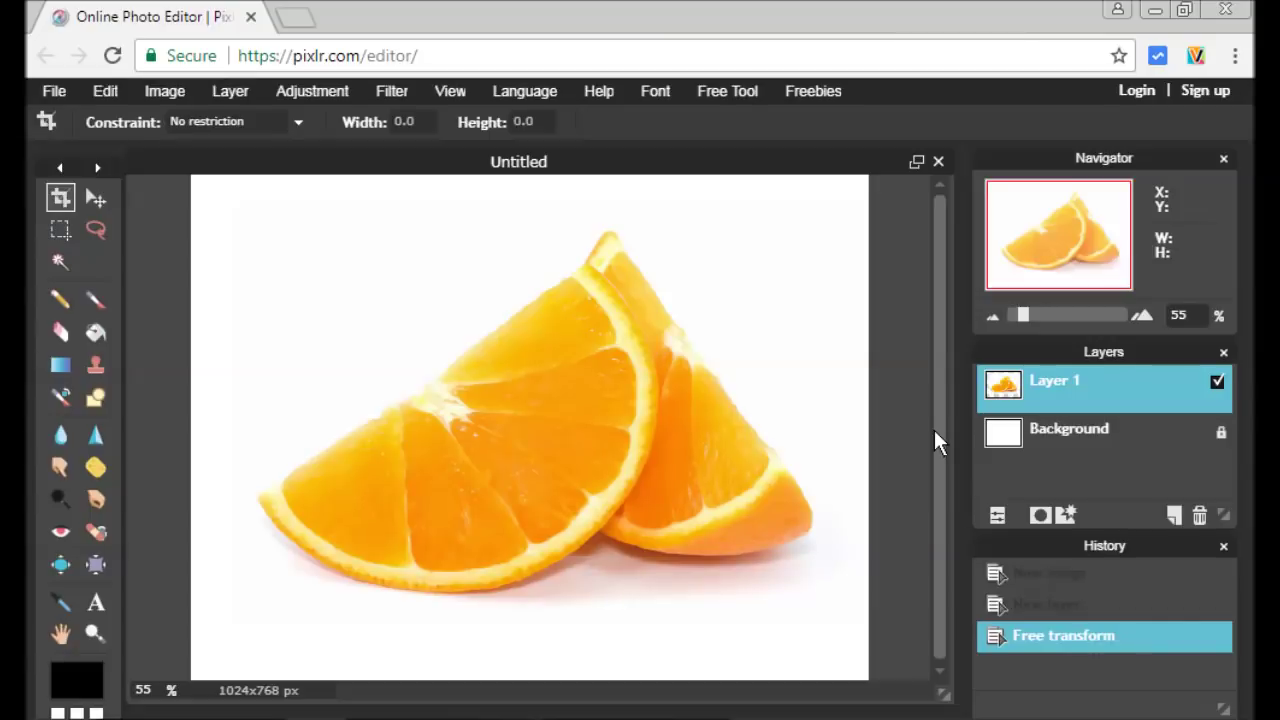
Step: Erase the inner flesh of the front orange slice with a size 100 Eraser brush, leaving a curved band along the rind
{"action": "left_click", "coordinate": [59, 334]}
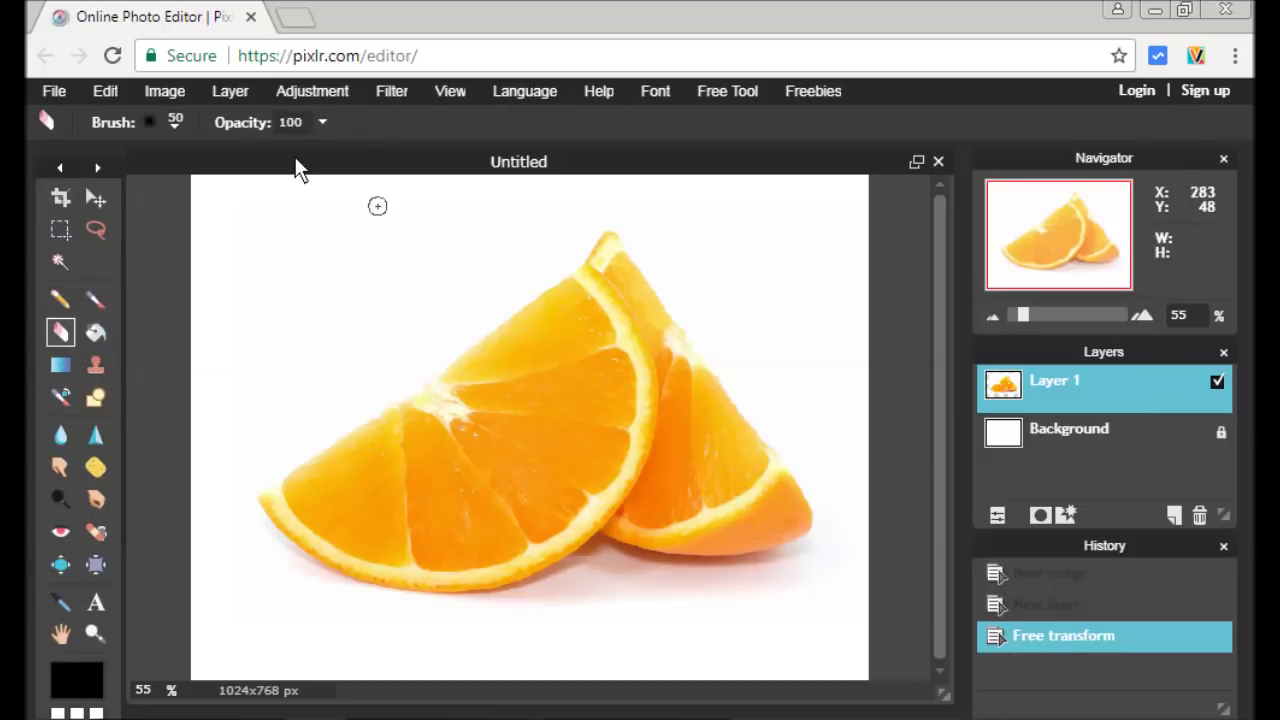
{"action": "left_click", "coordinate": [178, 121]}
{"action": "left_click", "coordinate": [497, 180]}
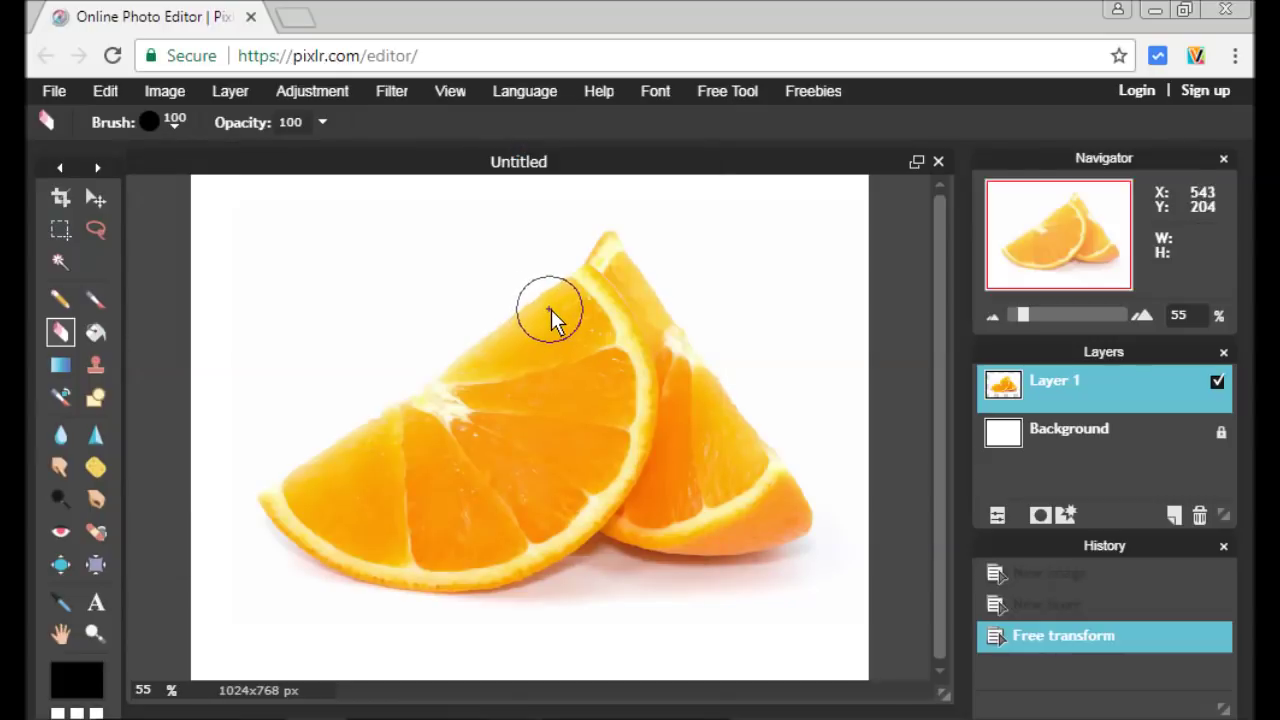
{"action": "left_click_drag", "start_coordinate": [551, 309], "coordinate": [309, 465]}
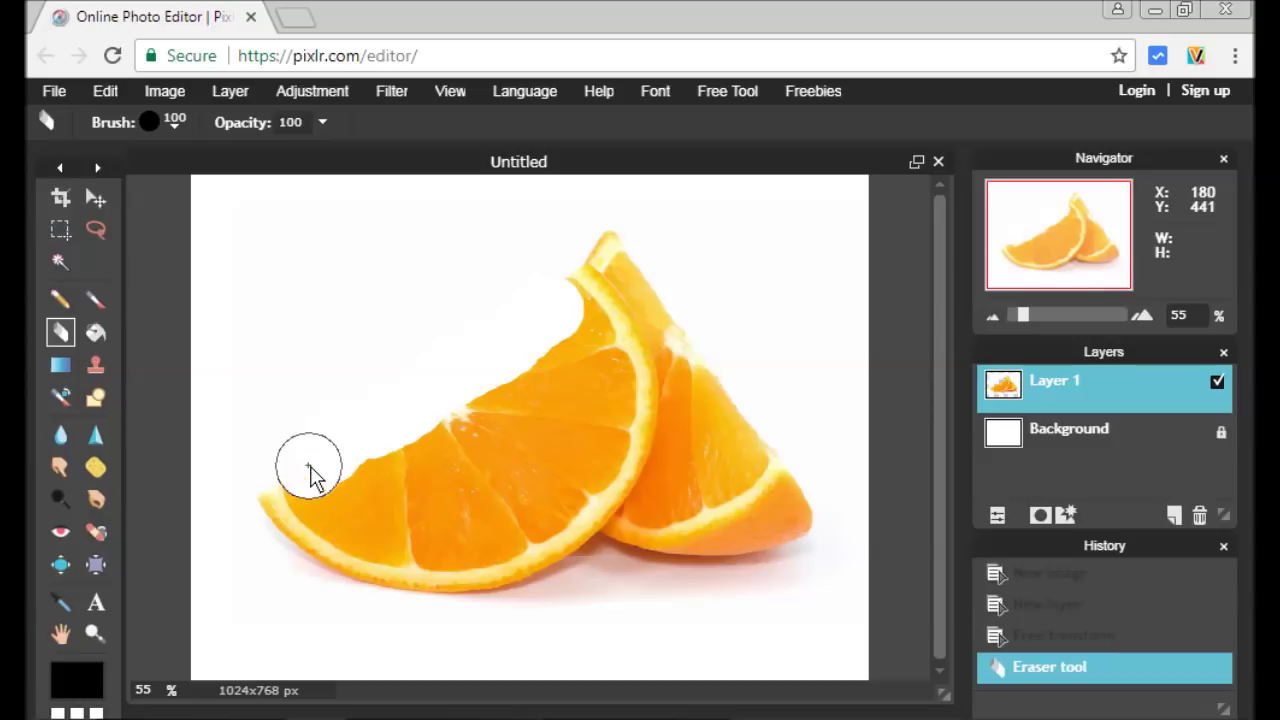
{"action": "left_click", "coordinate": [310, 466]}
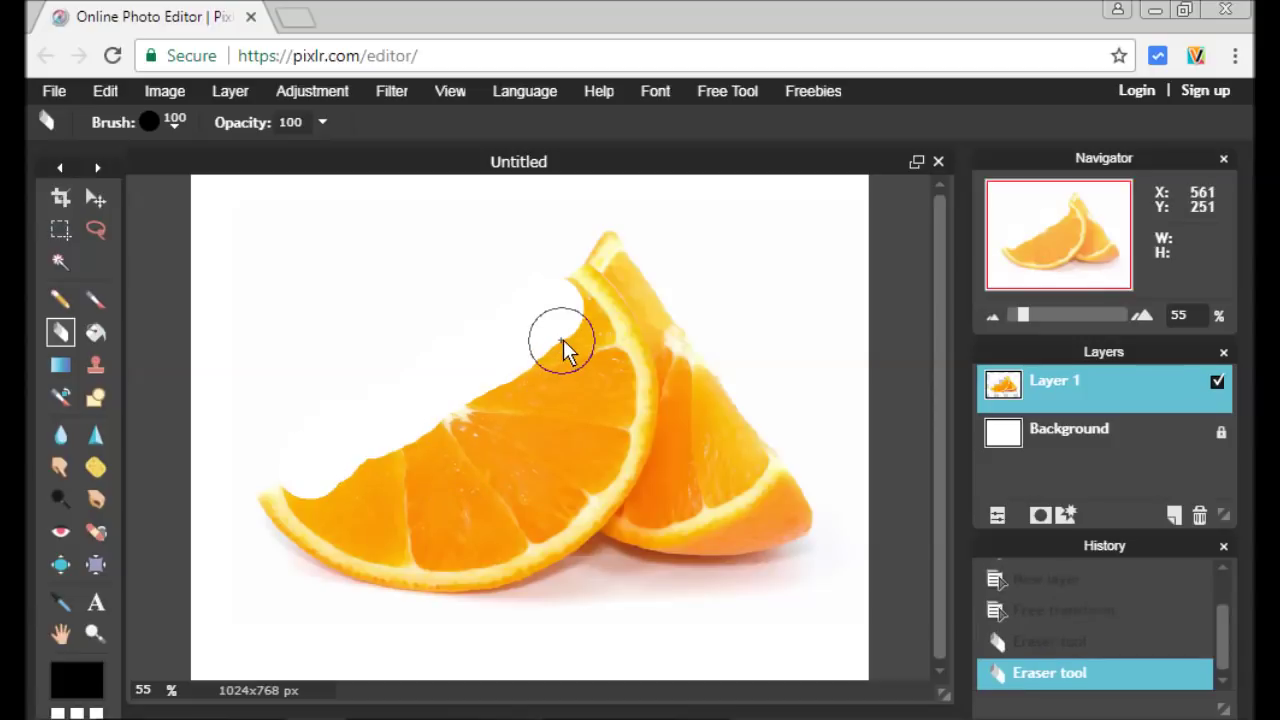
{"action": "mouse_move", "coordinate": [563, 350]}
{"action": "left_mouse_down"}
{"action": "mouse_move", "coordinate": [343, 457]}
{"action": "mouse_move", "coordinate": [362, 480]}
{"action": "mouse_move", "coordinate": [509, 463]}
{"action": "mouse_move", "coordinate": [591, 374]}
{"action": "mouse_move", "coordinate": [447, 333]}
{"action": "left_mouse_up"}
Step: Open the image file "Water" as a new layer above the orange layer
{"action": "left_click", "coordinate": [229, 93]}
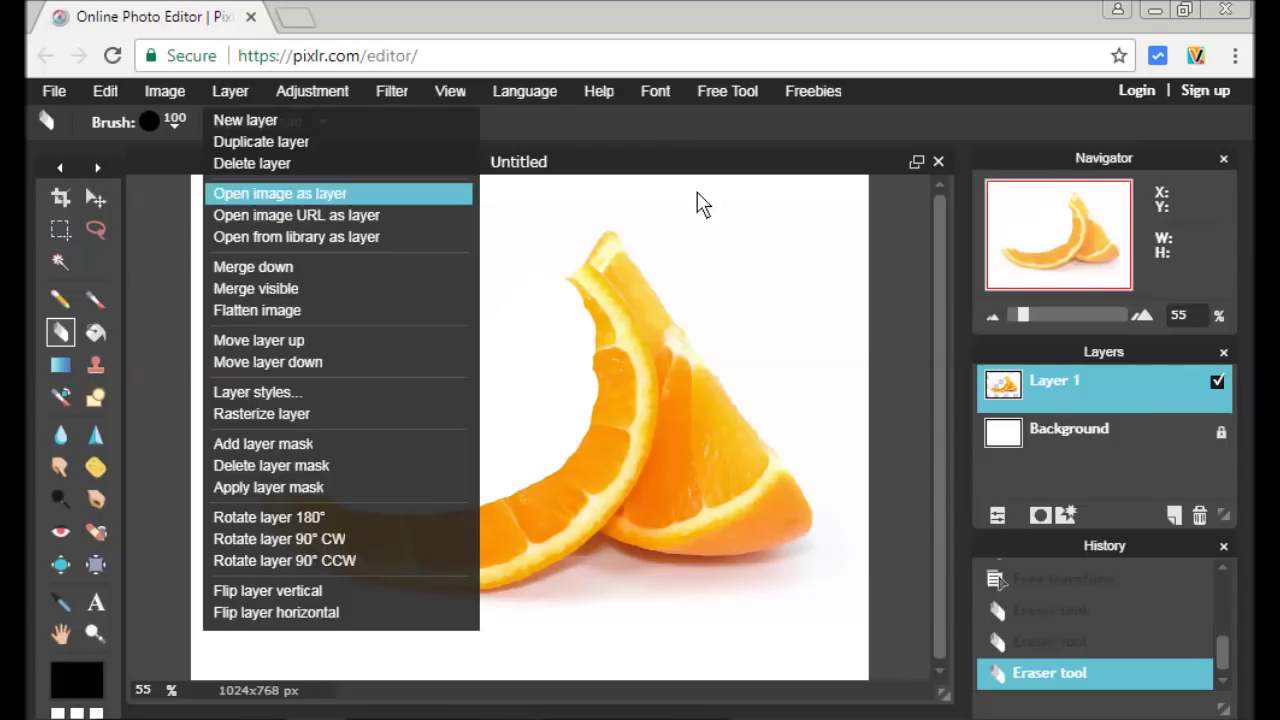
{"action": "left_click", "coordinate": [676, 128]}
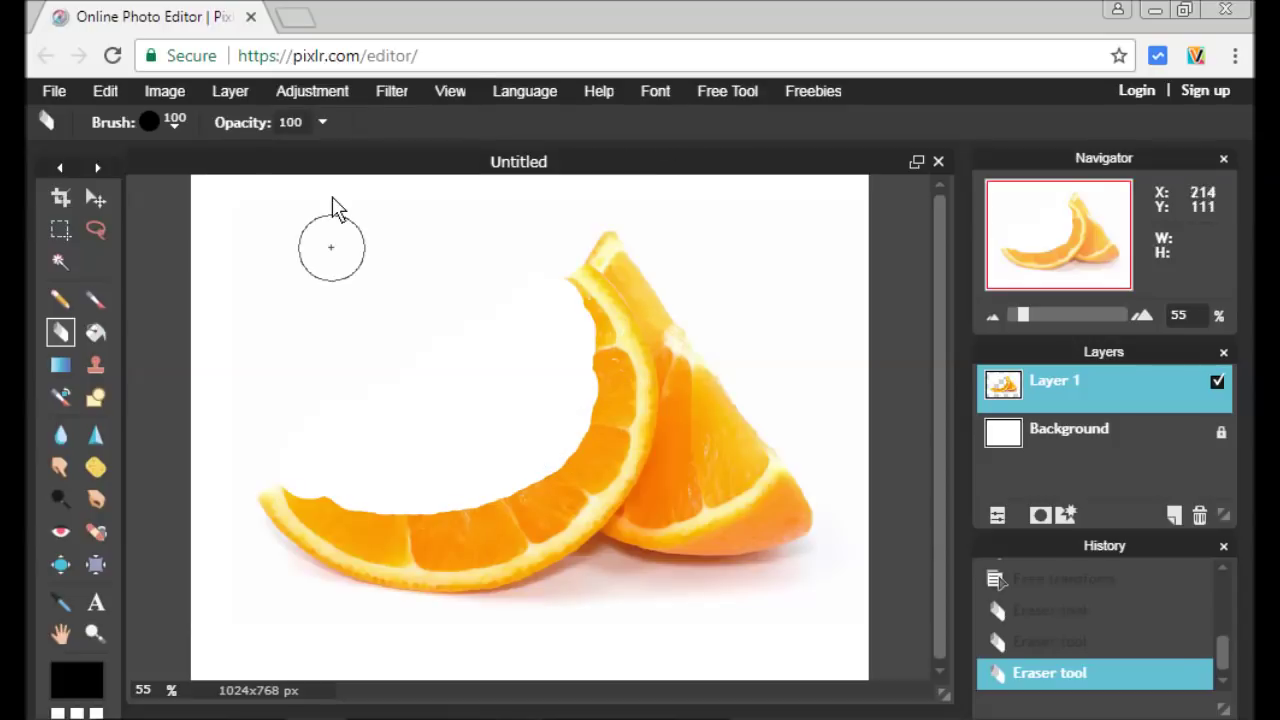
{"action": "left_click", "coordinate": [224, 93]}
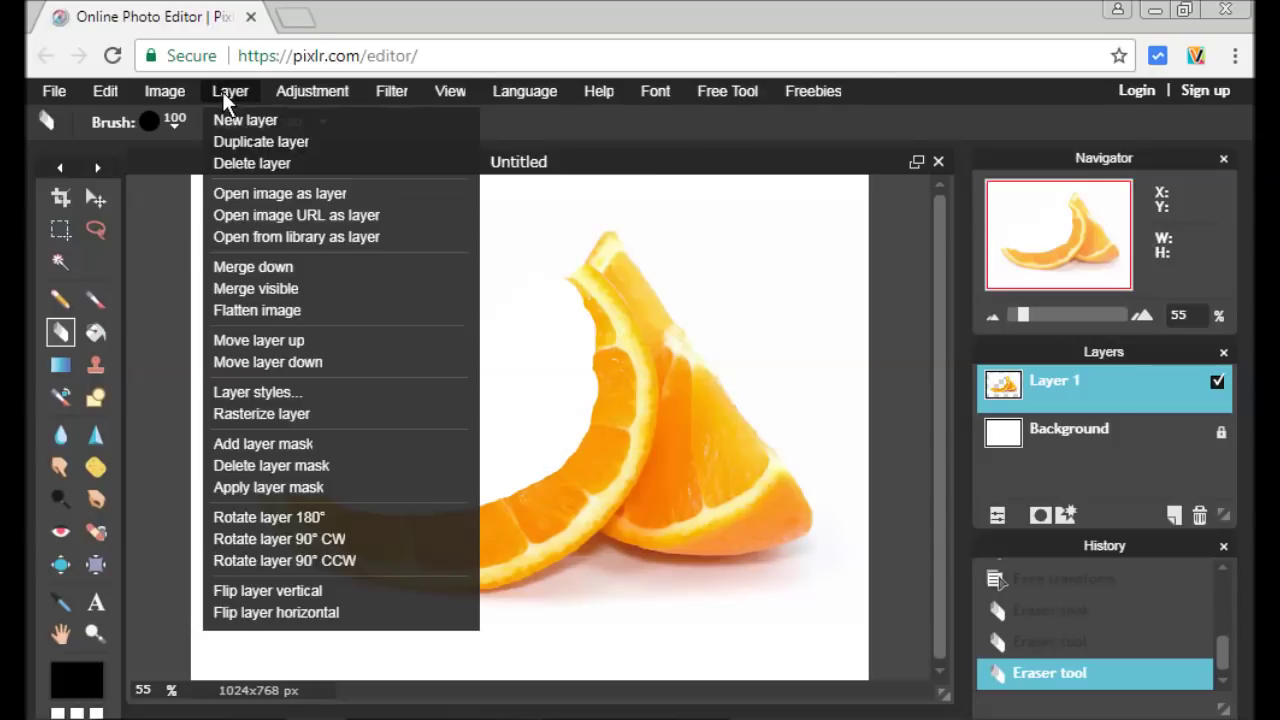
{"action": "left_click", "coordinate": [364, 197]}
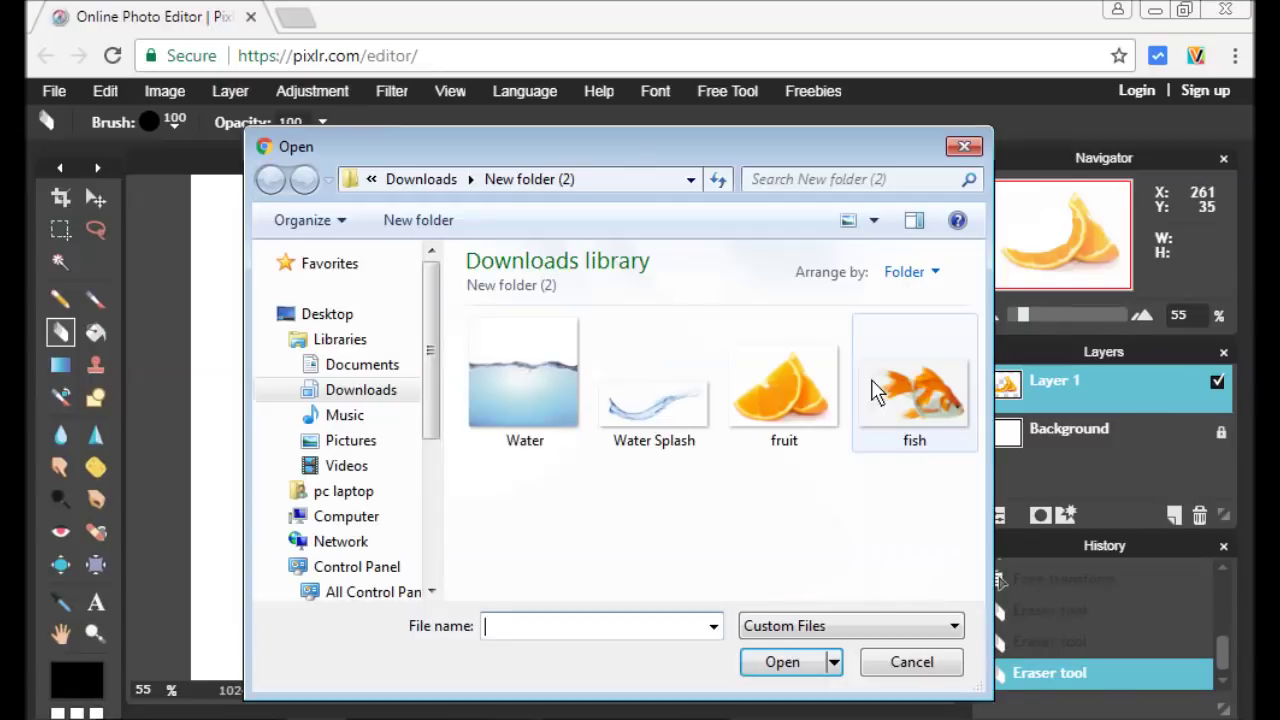
{"action": "left_click", "coordinate": [531, 400]}
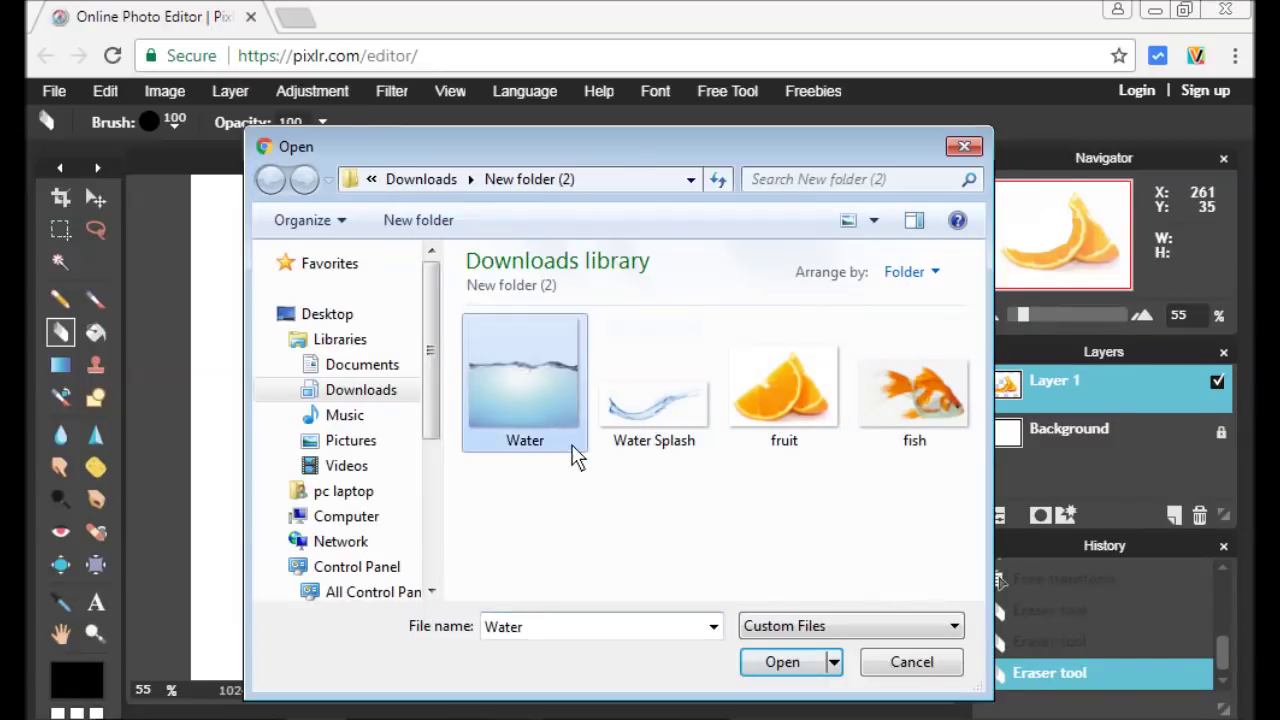
{"action": "left_click", "coordinate": [778, 667]}
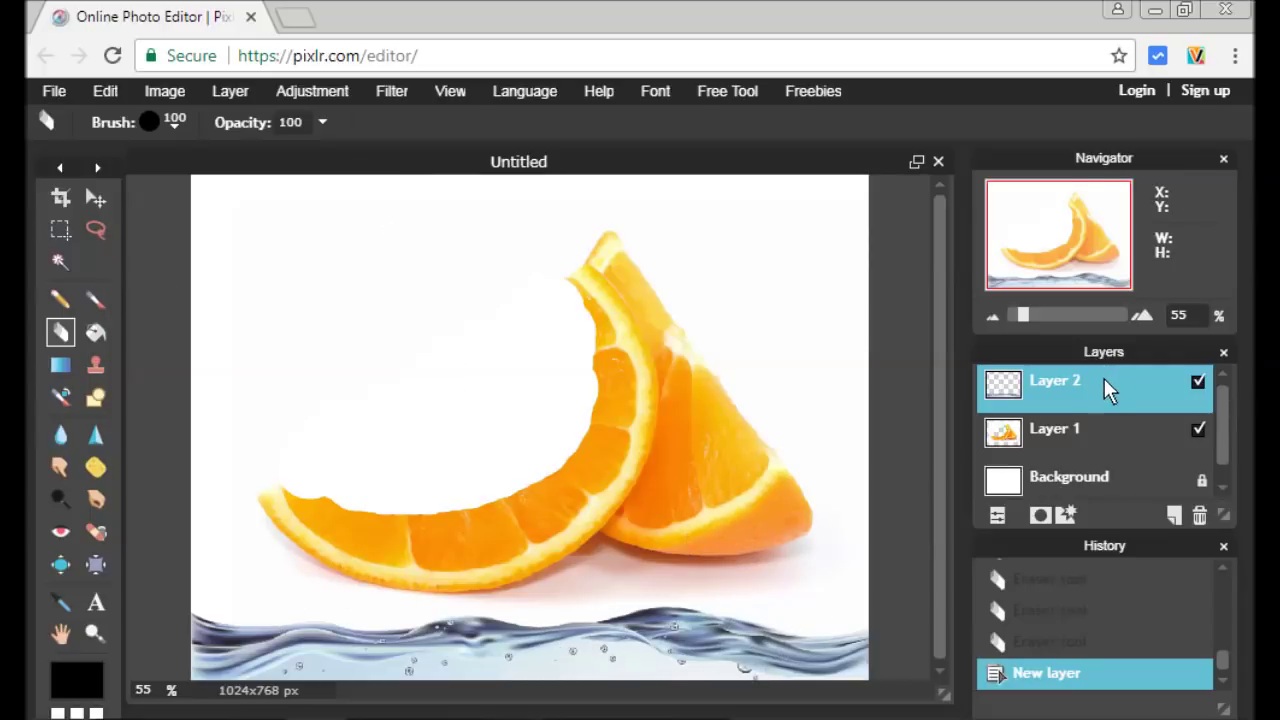
Step: Free transform the water layer, scaling it to roughly canvas width and moving it up over the orange slices, and apply the changes
{"action": "left_click", "coordinate": [106, 90]}
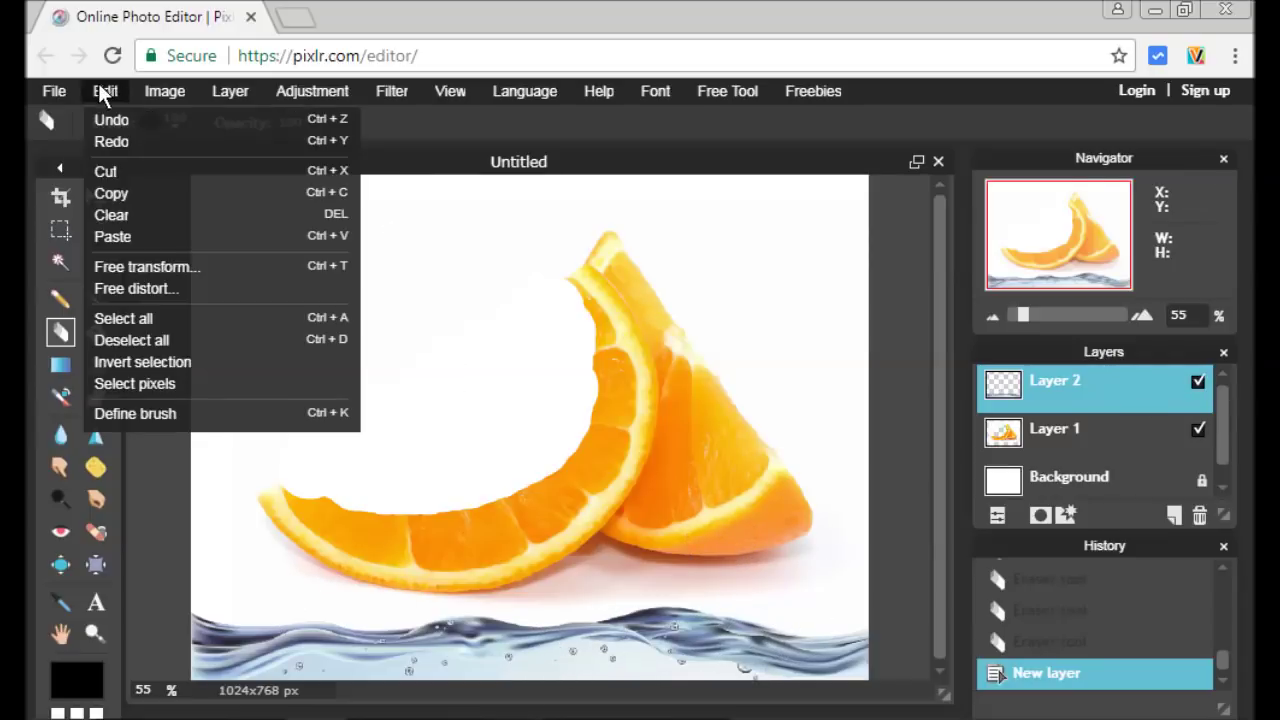
{"action": "left_click", "coordinate": [179, 266]}
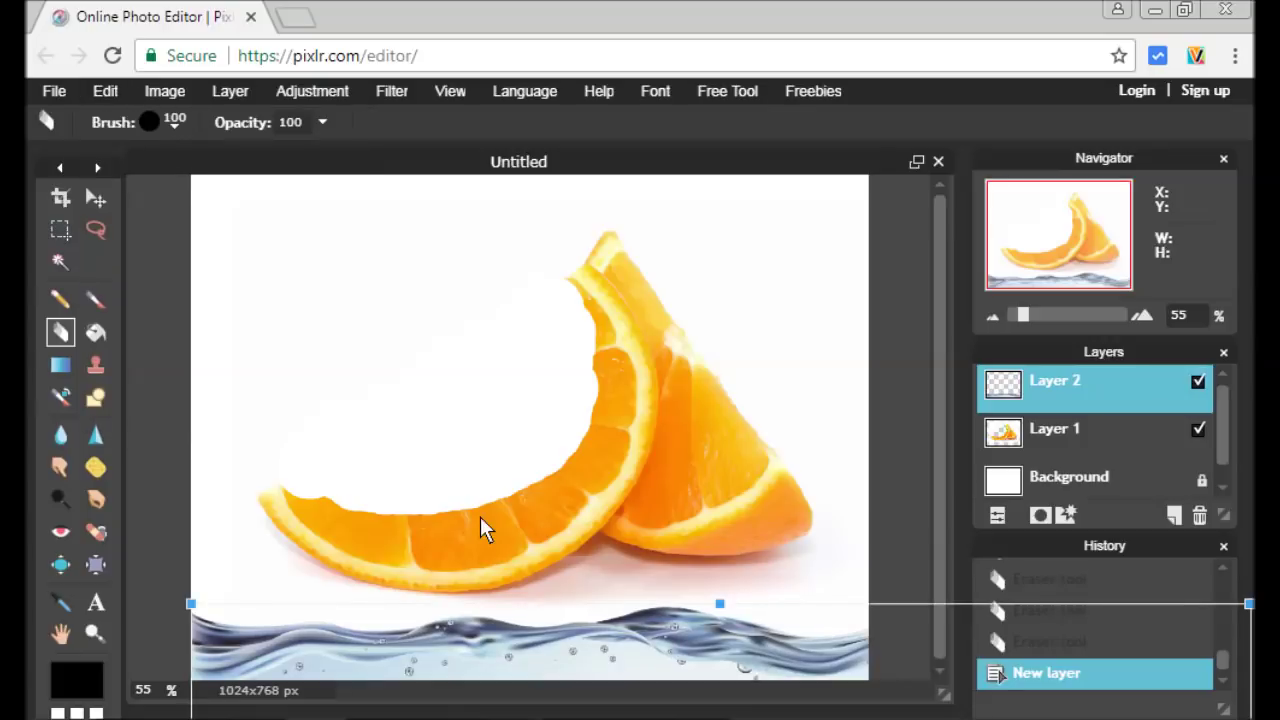
{"action": "left_click_drag", "start_coordinate": [579, 660], "coordinate": [523, 314]}
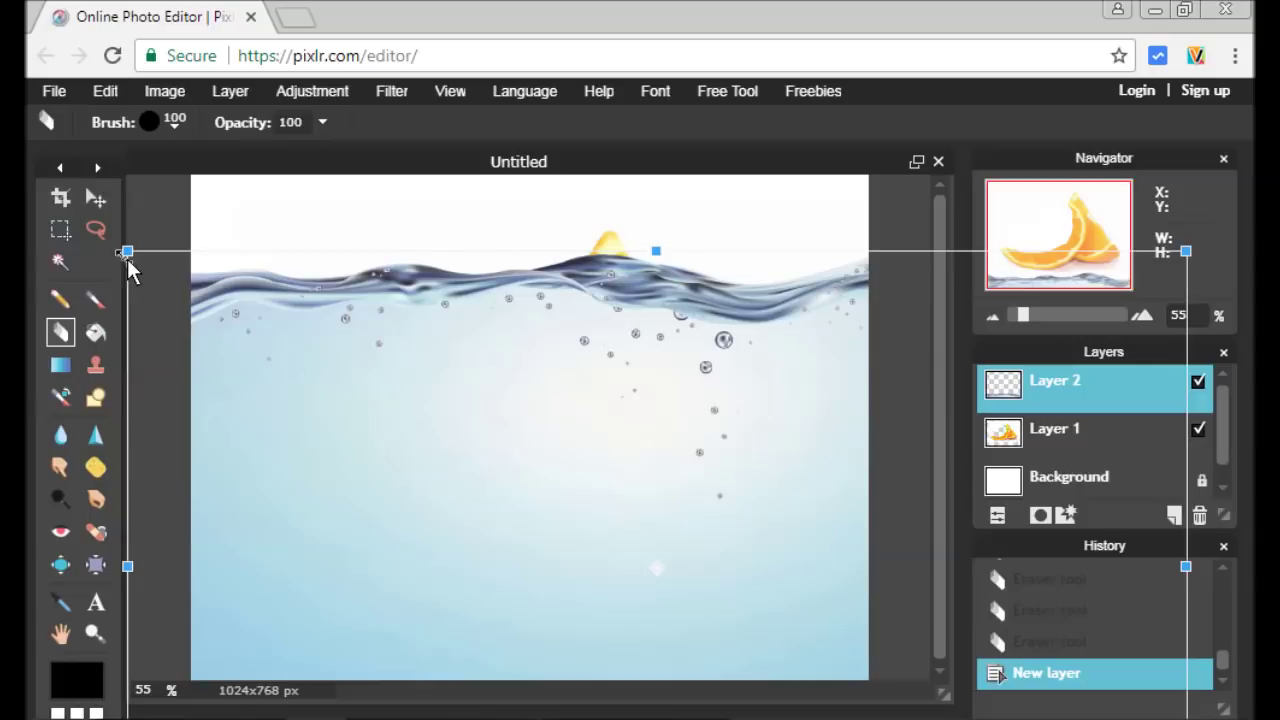
{"action": "left_click_drag", "start_coordinate": [129, 259], "coordinate": [324, 383]}
{"action": "left_click_drag", "start_coordinate": [808, 535], "coordinate": [700, 398]}
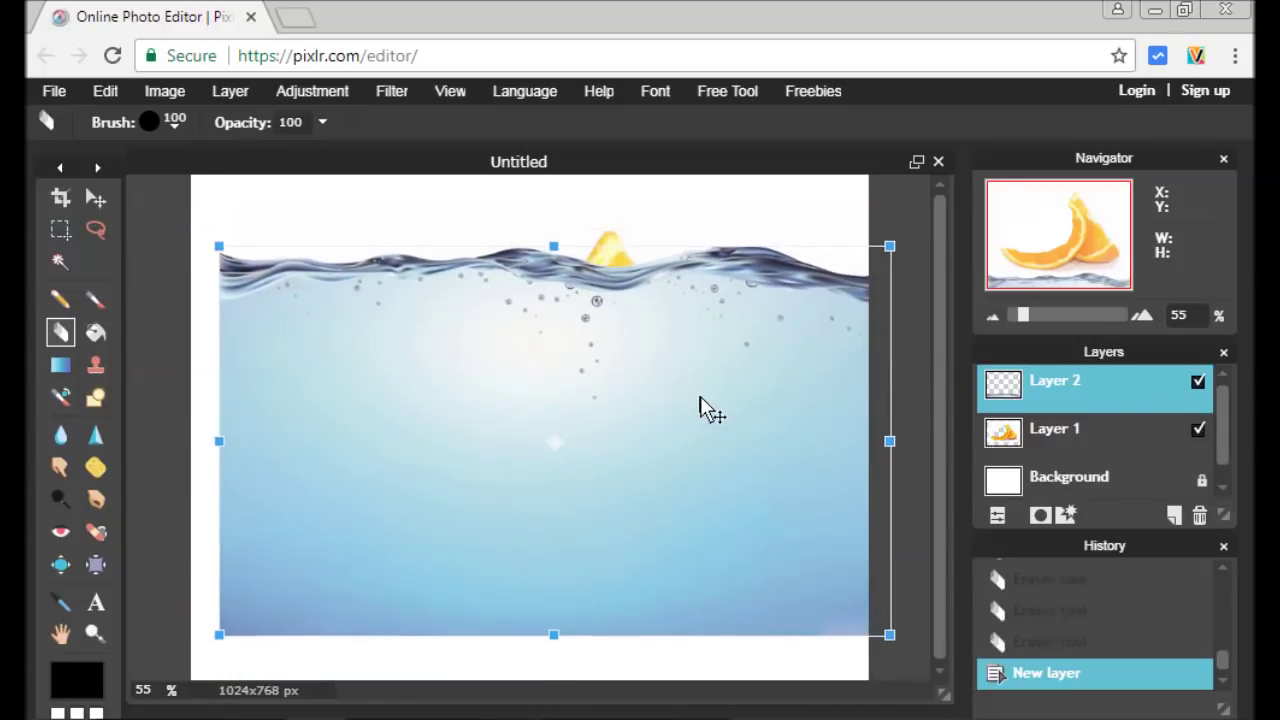
{"action": "left_click", "coordinate": [968, 505]}
{"action": "left_click", "coordinate": [553, 448]}
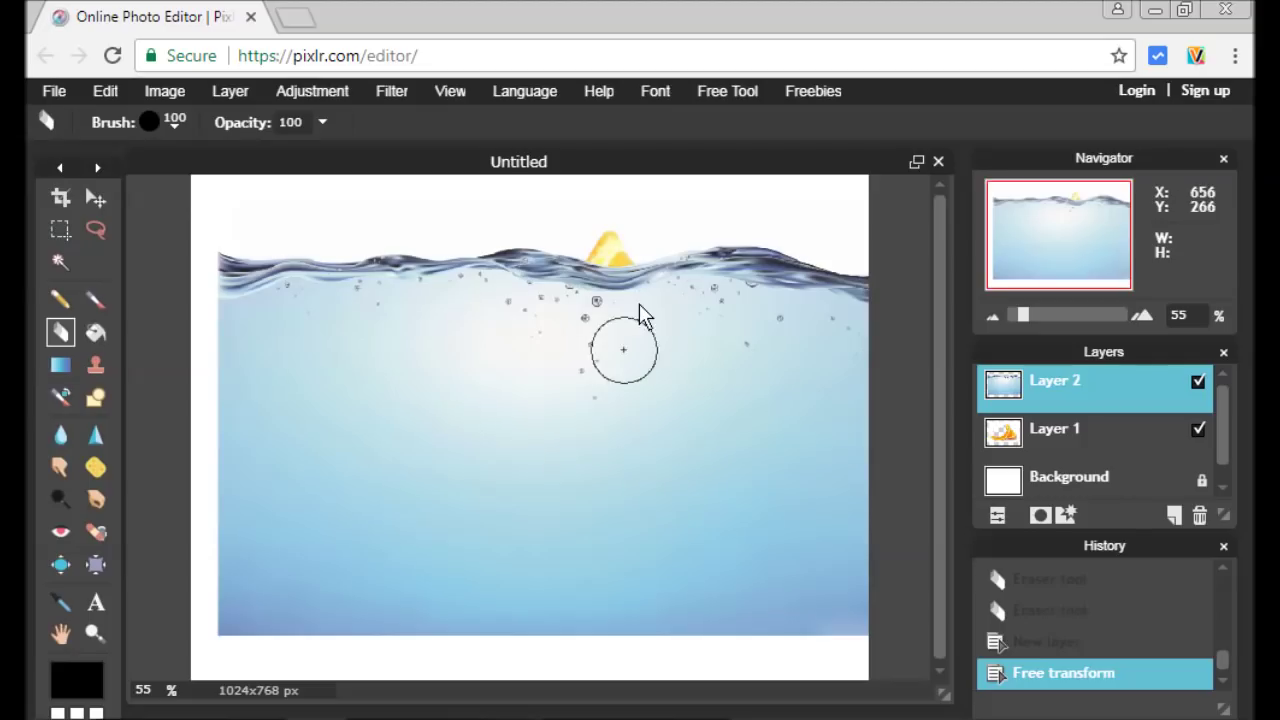
Step: Set the water layer's opacity to 61, free transform it so the waterline slopes diagonally across the front slice's two tips, and apply the changes
{"action": "left_click", "coordinate": [998, 515]}
{"action": "left_click_drag", "start_coordinate": [1169, 452], "coordinate": [1131, 451]}
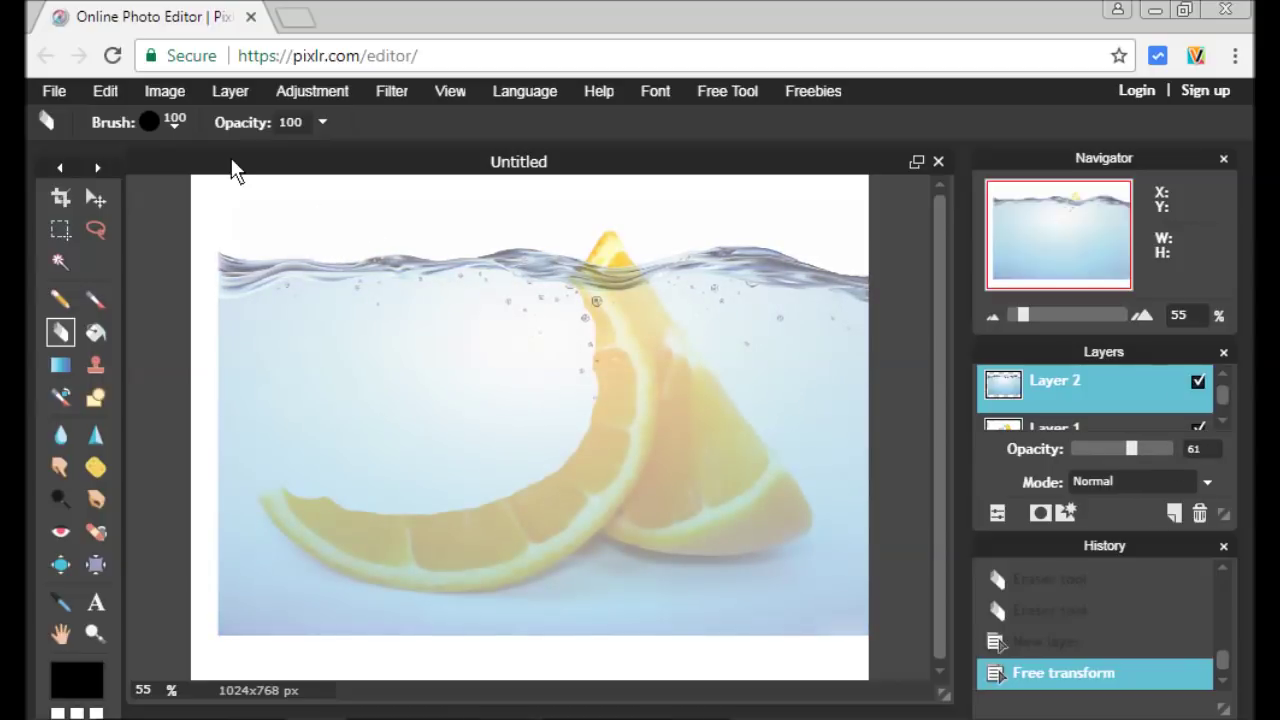
{"action": "left_click", "coordinate": [113, 97]}
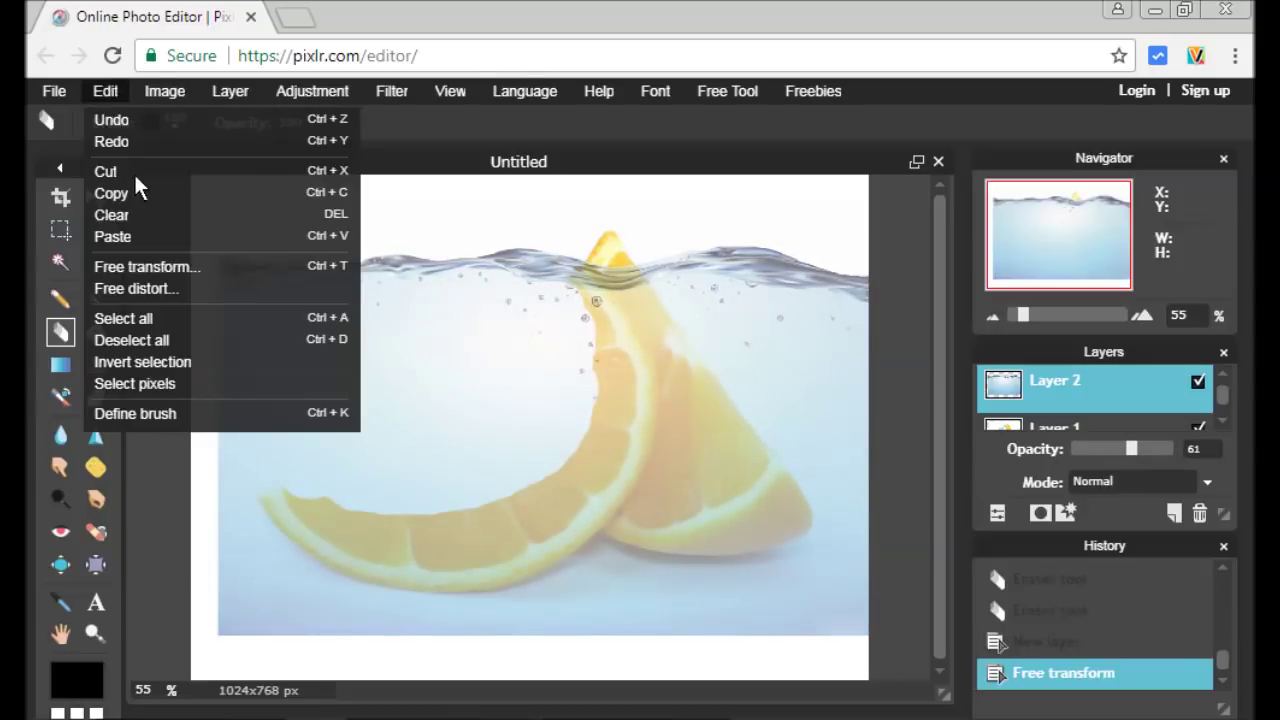
{"action": "left_click", "coordinate": [223, 273]}
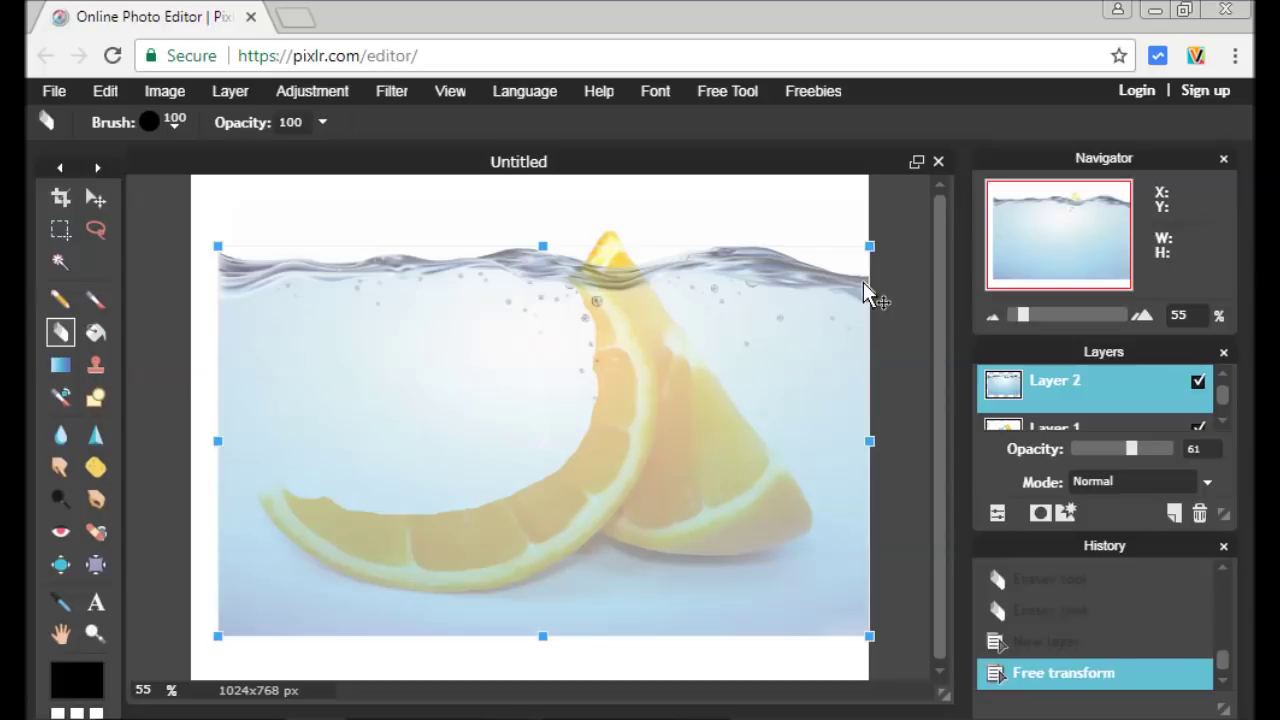
{"action": "left_click_drag", "start_coordinate": [847, 250], "coordinate": [519, 243]}
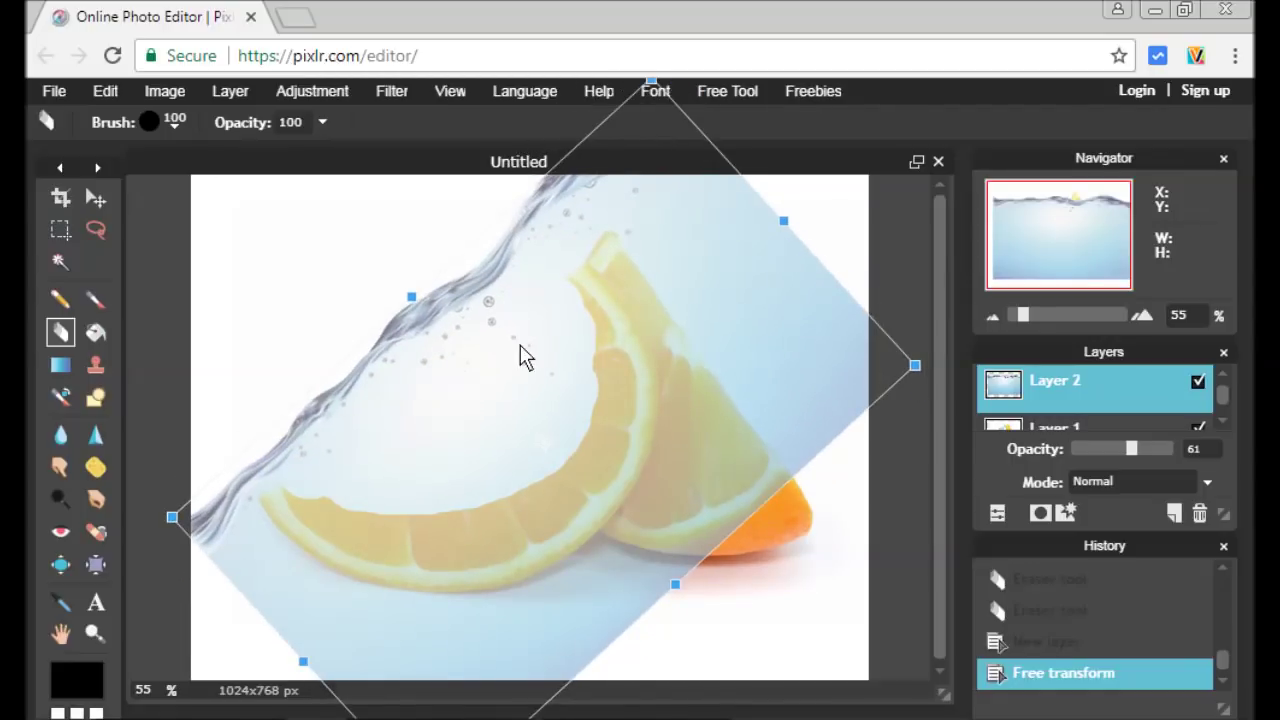
{"action": "left_click_drag", "start_coordinate": [516, 374], "coordinate": [521, 490]}
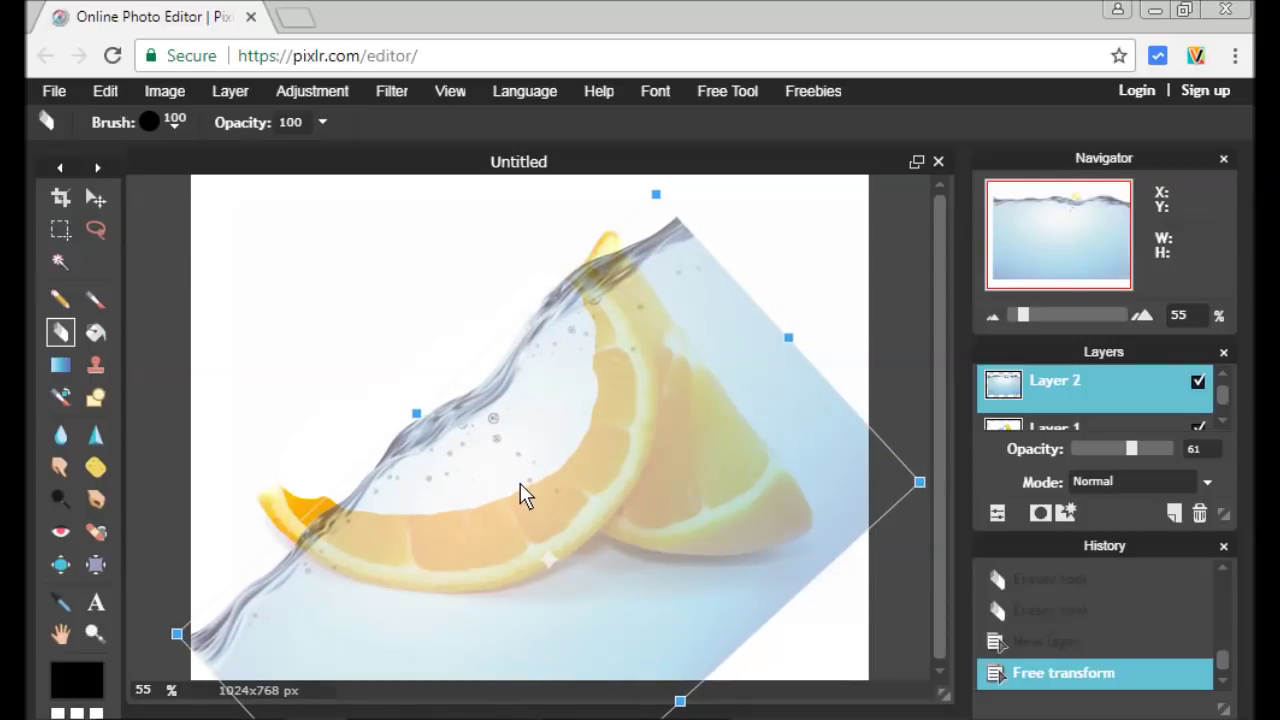
{"action": "left_click_drag", "start_coordinate": [522, 483], "coordinate": [556, 443]}
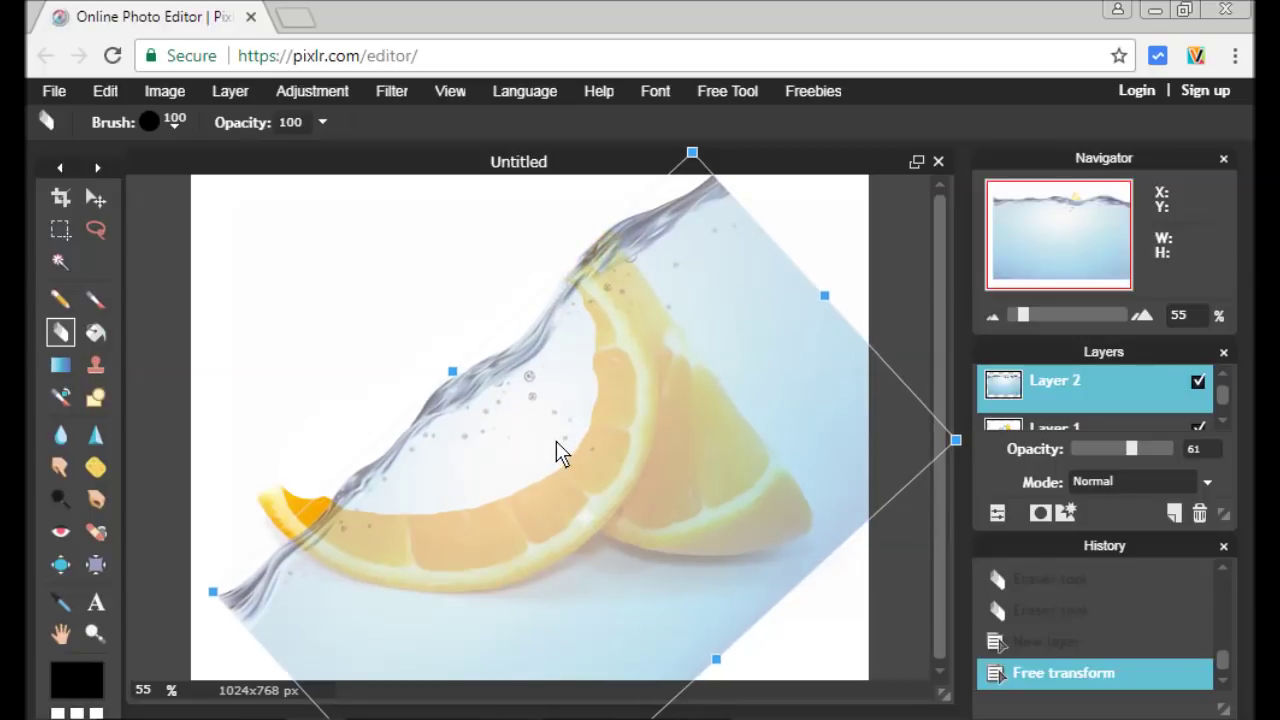
{"action": "left_click_drag", "start_coordinate": [556, 441], "coordinate": [544, 456]}
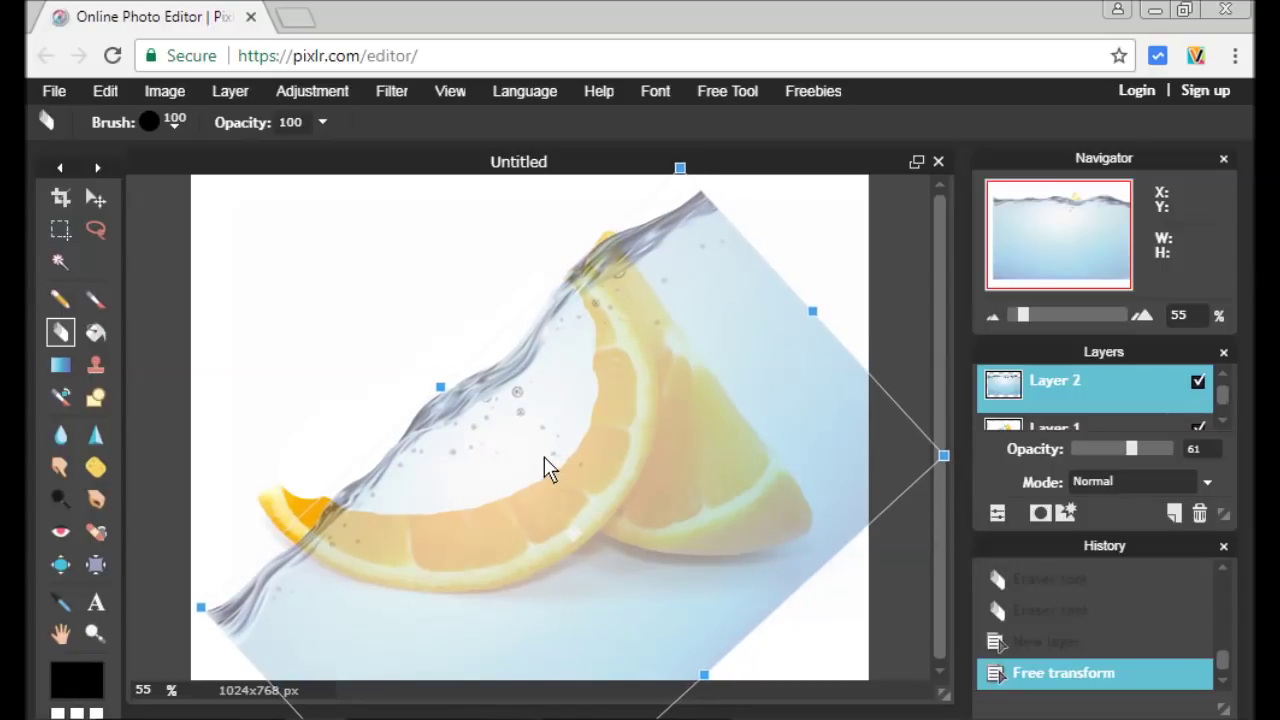
{"action": "left_click", "coordinate": [302, 348]}
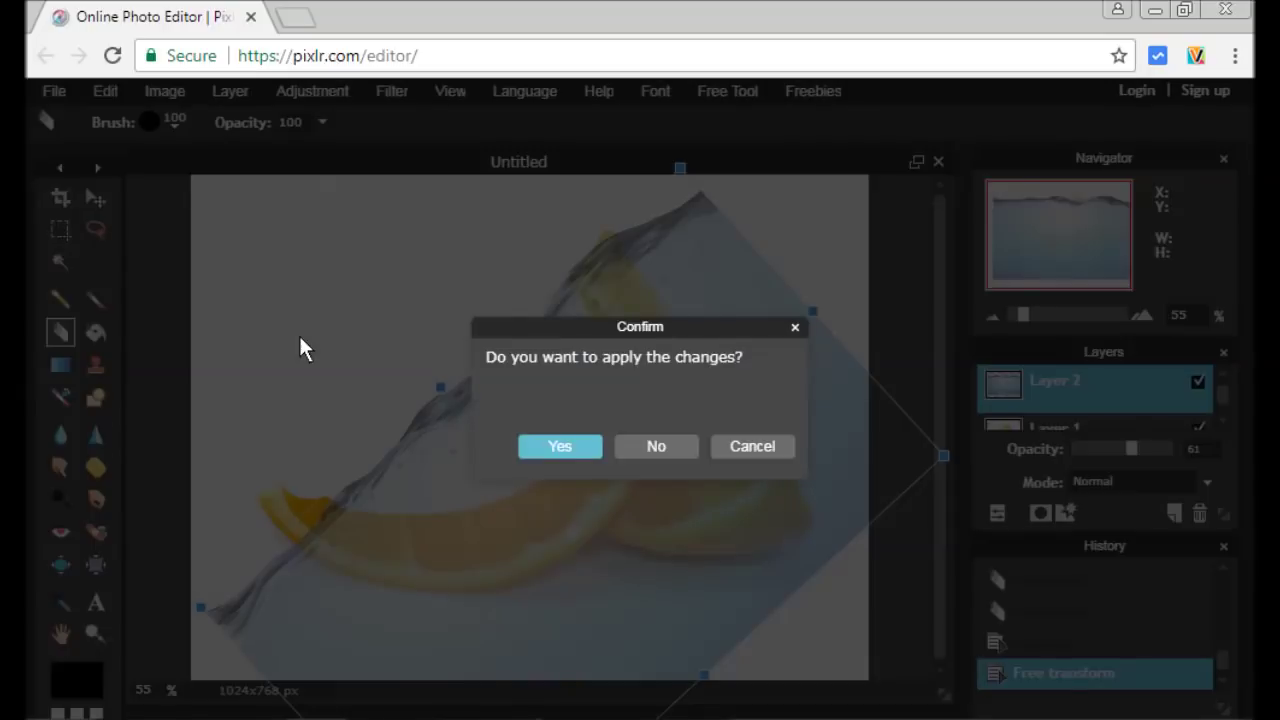
{"action": "left_click", "coordinate": [562, 446]}
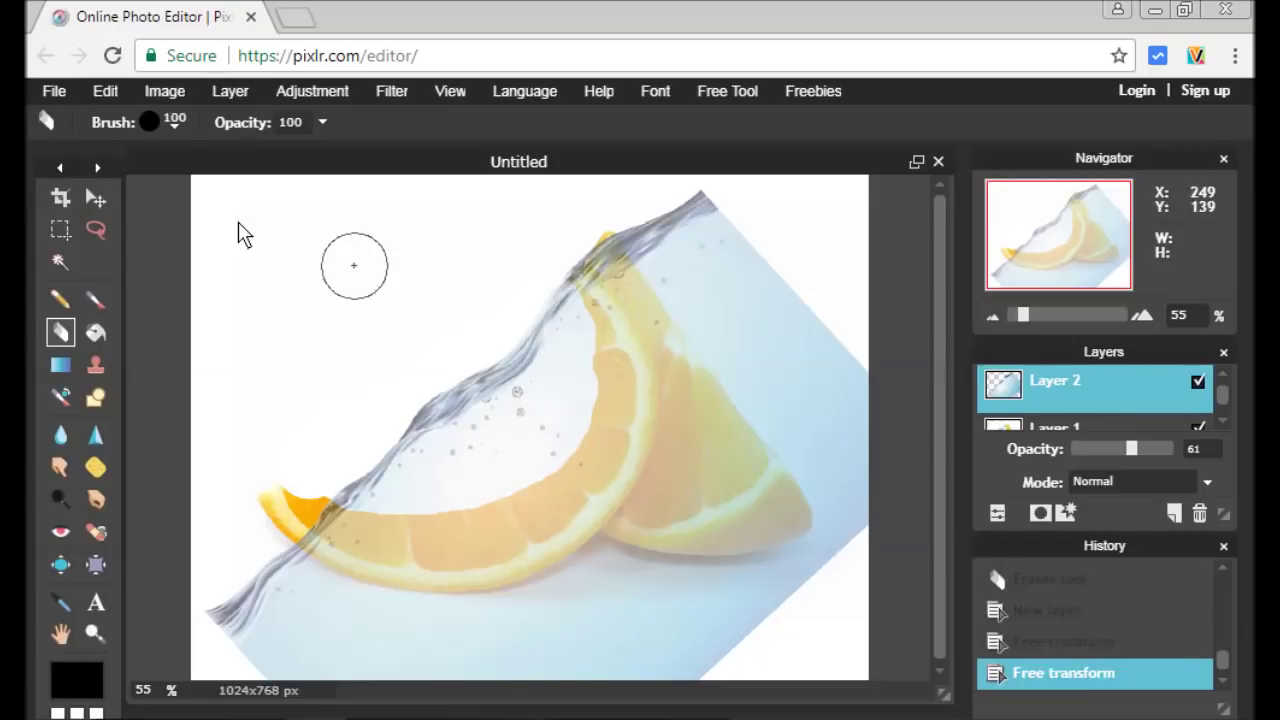
Step: Free distort the water layer, pulling its lower-left corner up and outward so the waterline meets the slice's lower tip, and apply the changes
{"action": "left_click", "coordinate": [105, 91]}
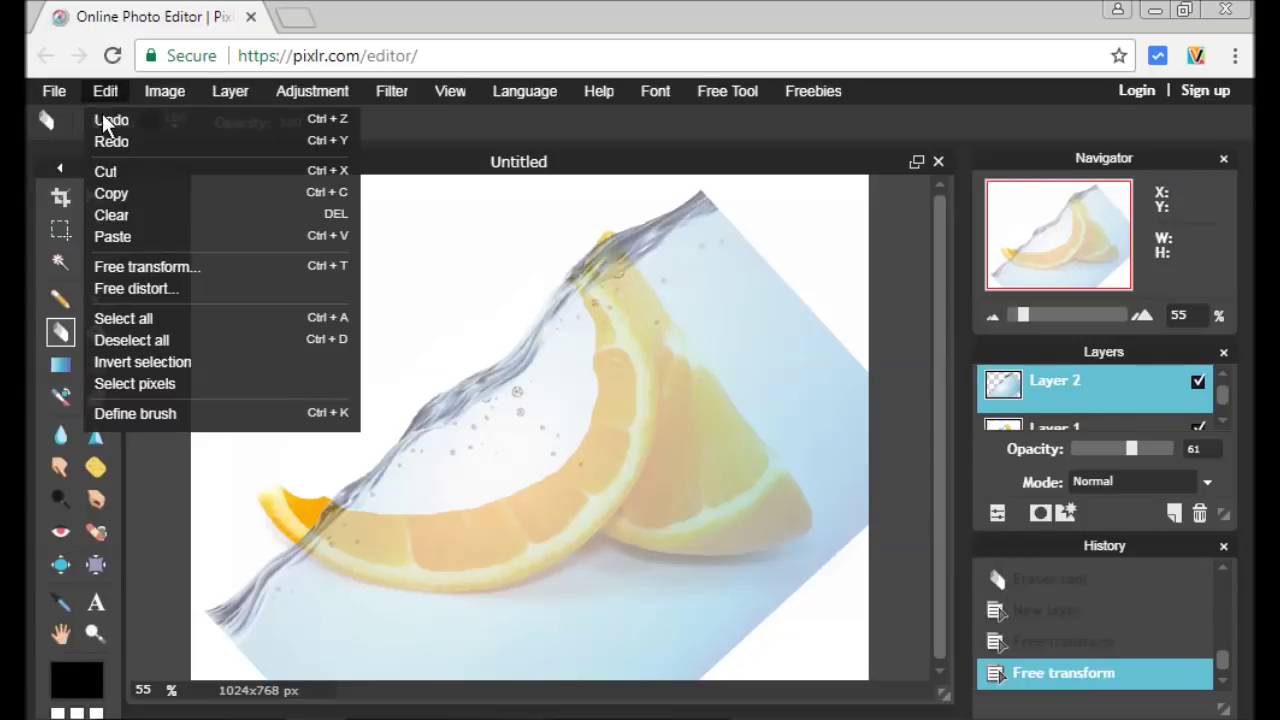
{"action": "left_click", "coordinate": [185, 290]}
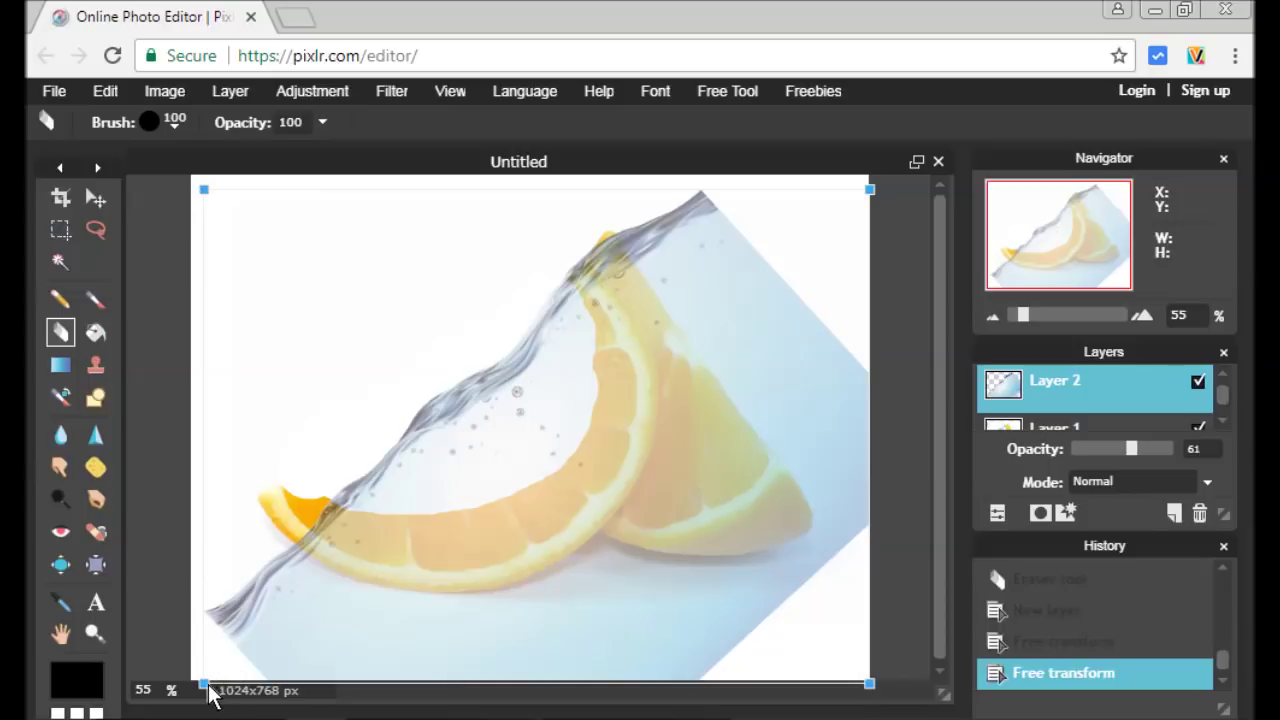
{"action": "left_click_drag", "start_coordinate": [205, 687], "coordinate": [179, 590]}
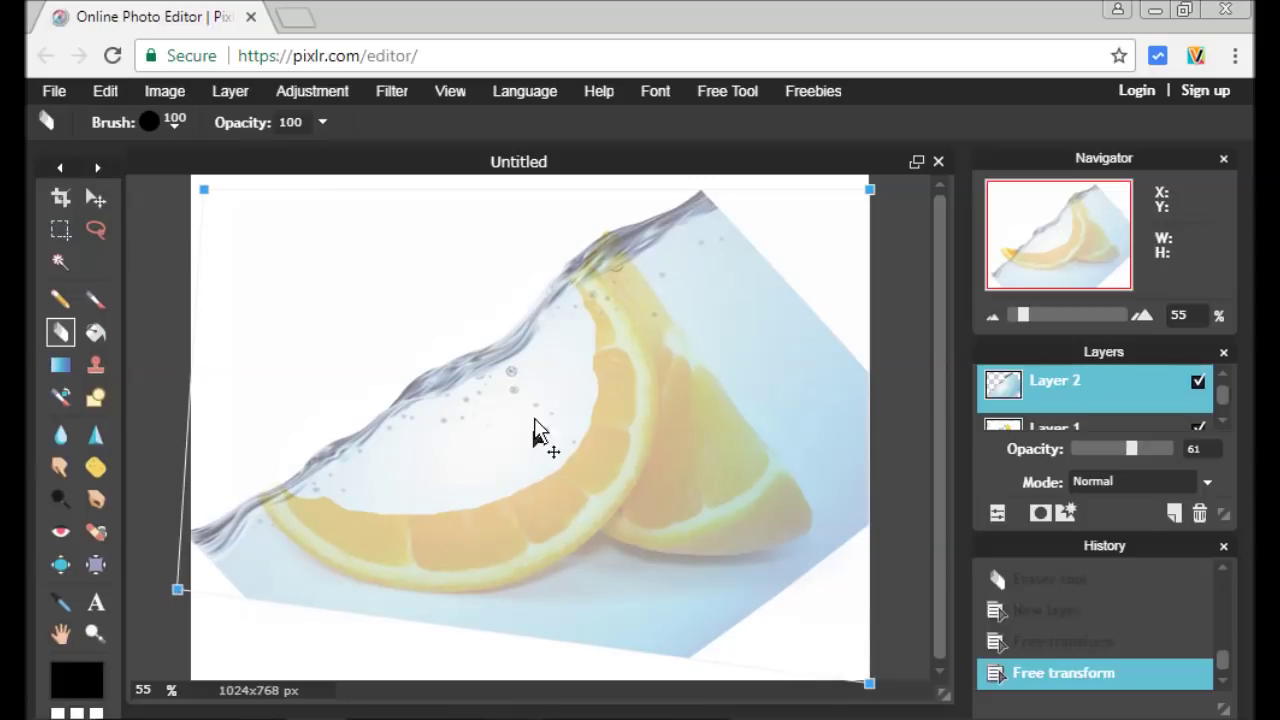
{"action": "left_click", "coordinate": [910, 572]}
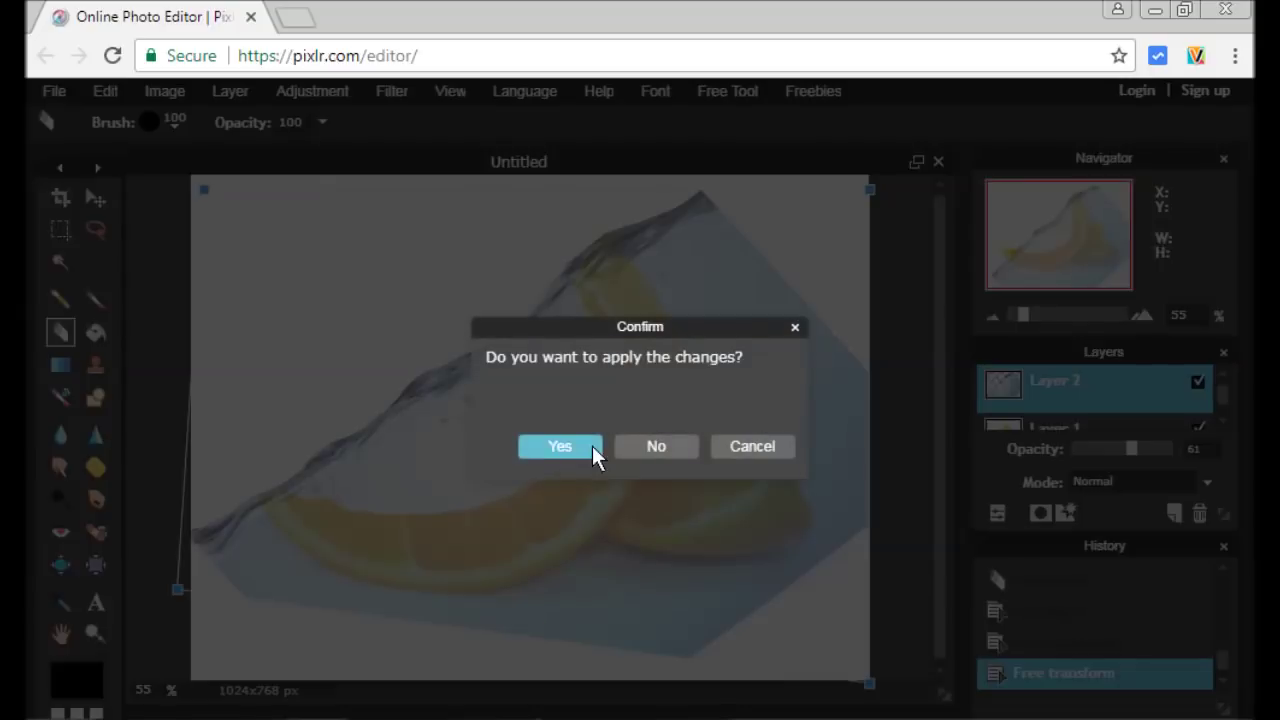
{"action": "left_click", "coordinate": [566, 446]}
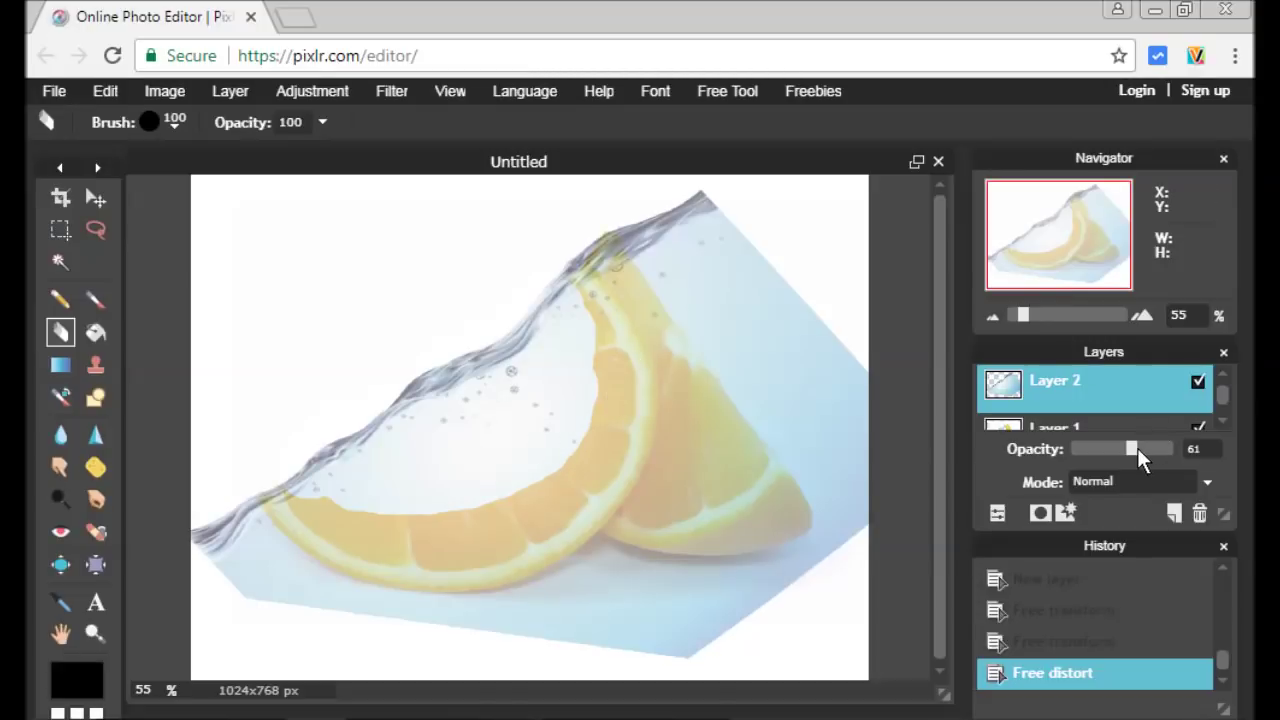
Step: Restore the water layer's opacity to 100 and add a layer mask to it
{"action": "left_click_drag", "start_coordinate": [1135, 448], "coordinate": [1182, 445]}
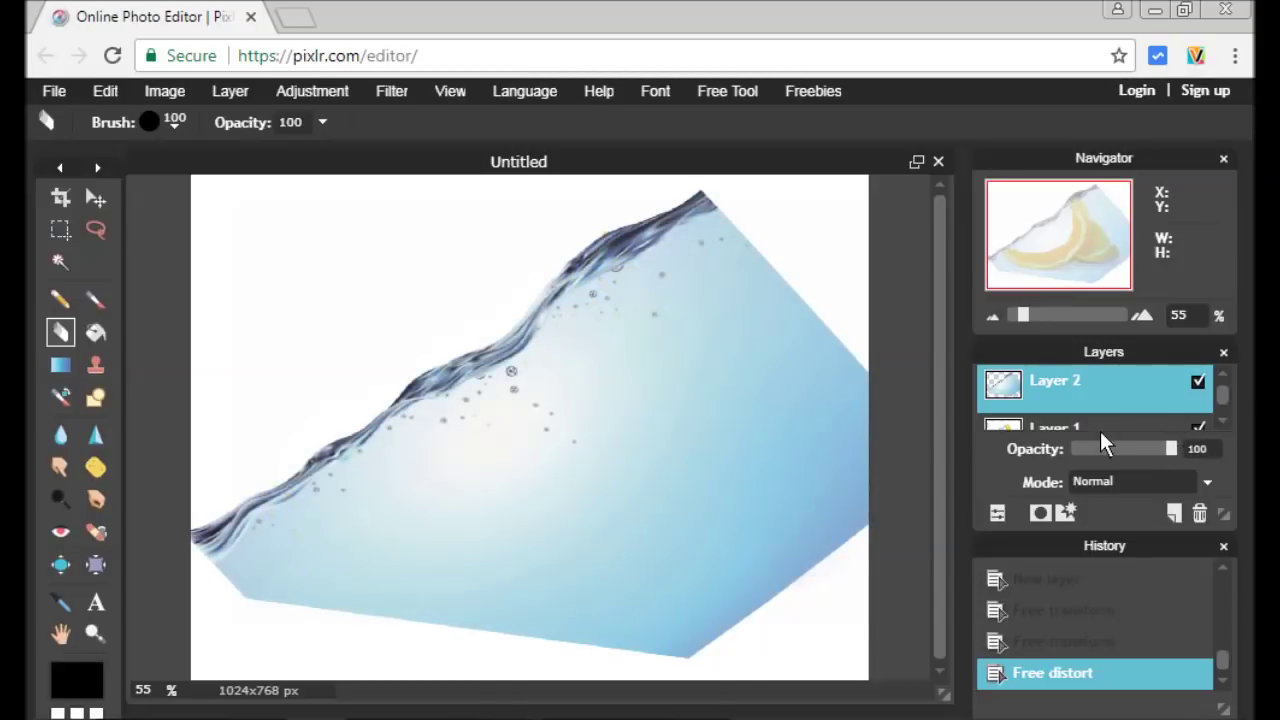
{"action": "left_click", "coordinate": [1197, 381]}
{"action": "left_click", "coordinate": [1197, 381]}
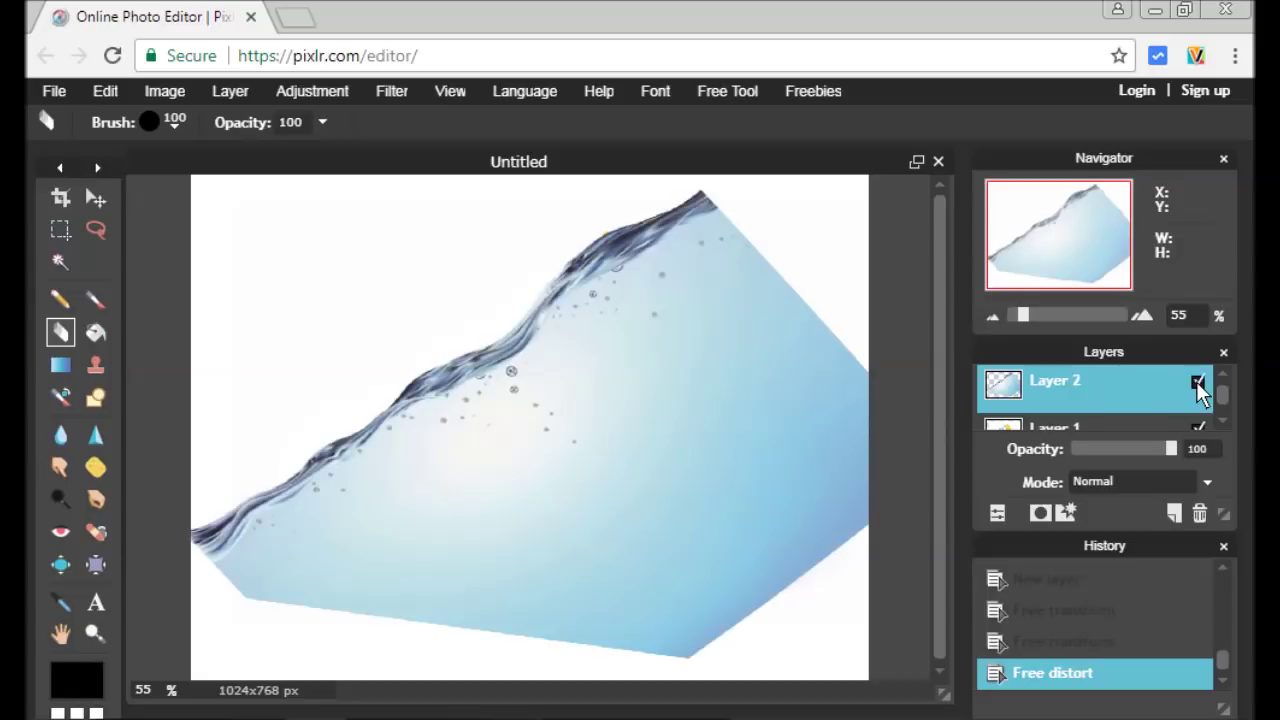
{"action": "left_click", "coordinate": [1039, 512]}
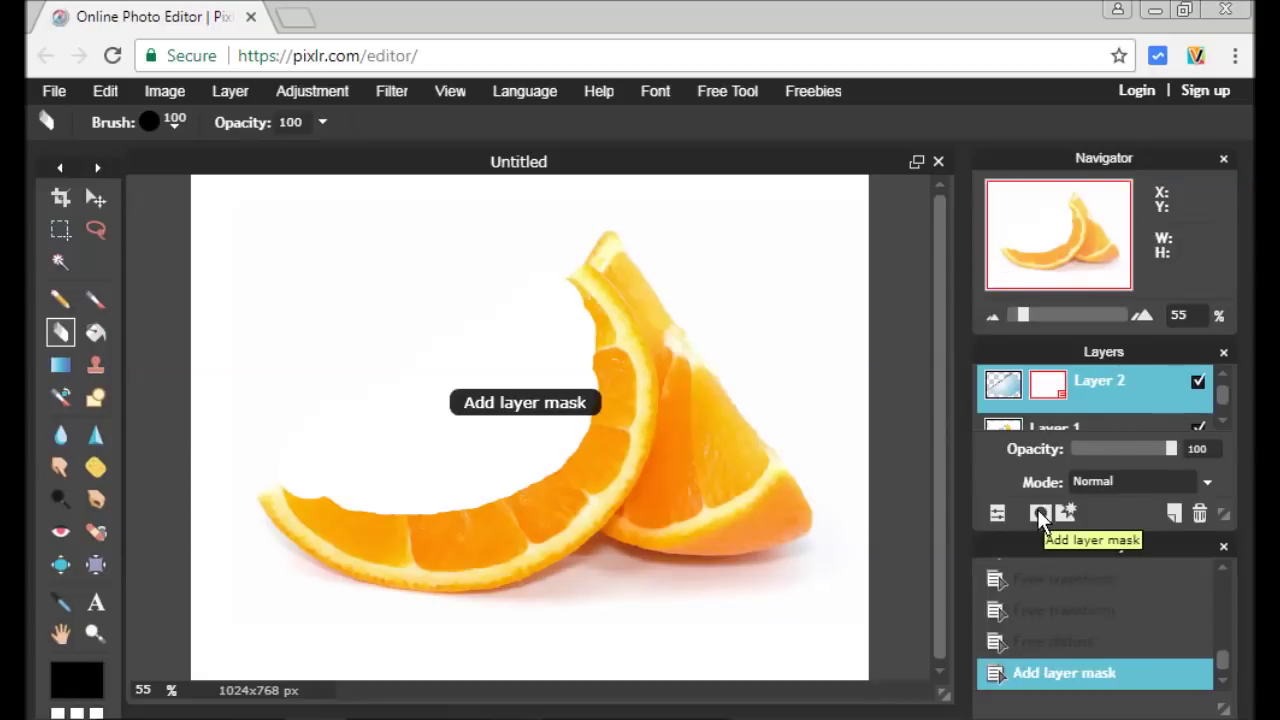
Step: Paint on the water layer's mask with a size 100 Brush, revealing the water surface from the front slice's upper tip downward
{"action": "left_click", "coordinate": [100, 302]}
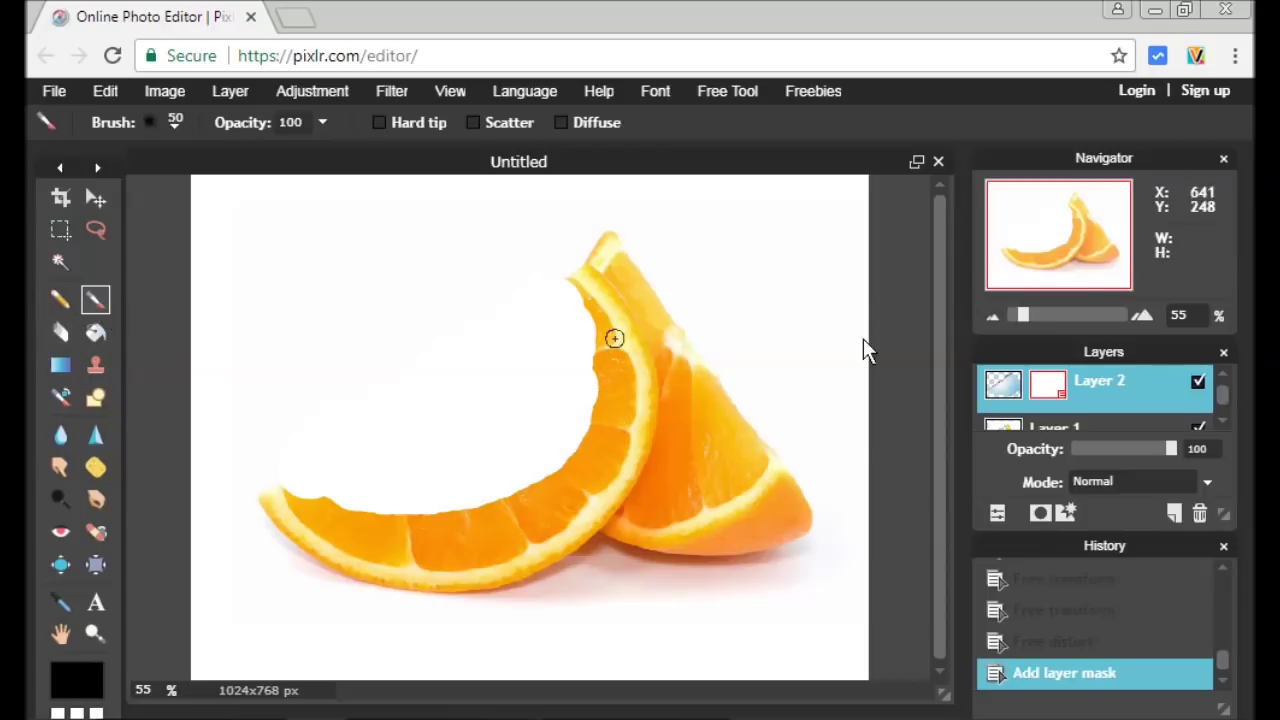
{"action": "left_click_drag", "start_coordinate": [1027, 315], "coordinate": [1046, 311]}
{"action": "left_click_drag", "start_coordinate": [1051, 249], "coordinate": [1047, 230]}
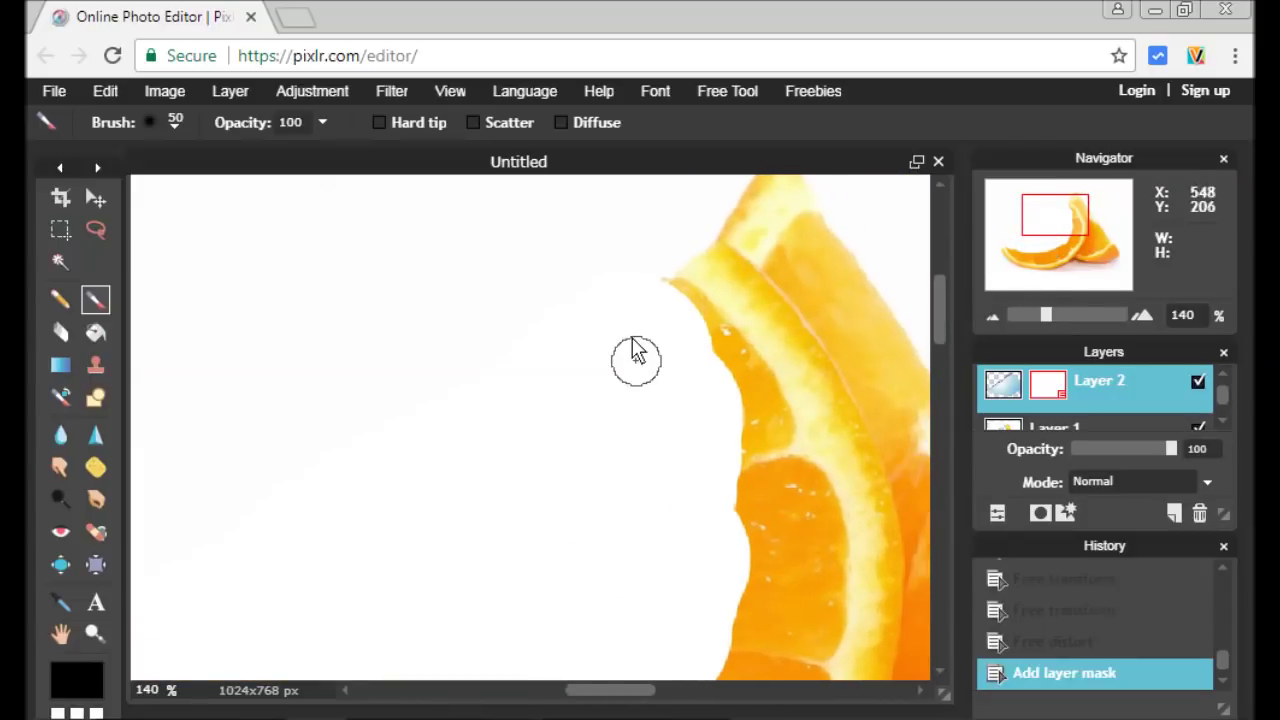
{"action": "left_click", "coordinate": [176, 120]}
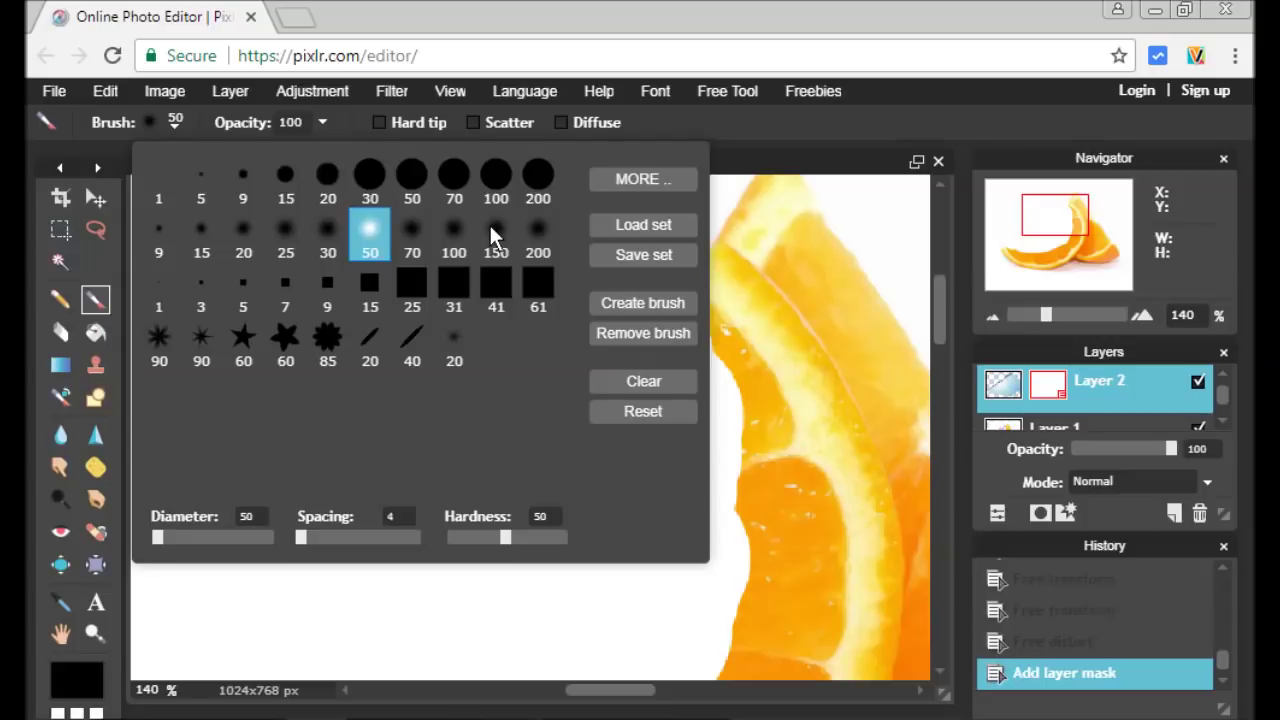
{"action": "left_click", "coordinate": [500, 175]}
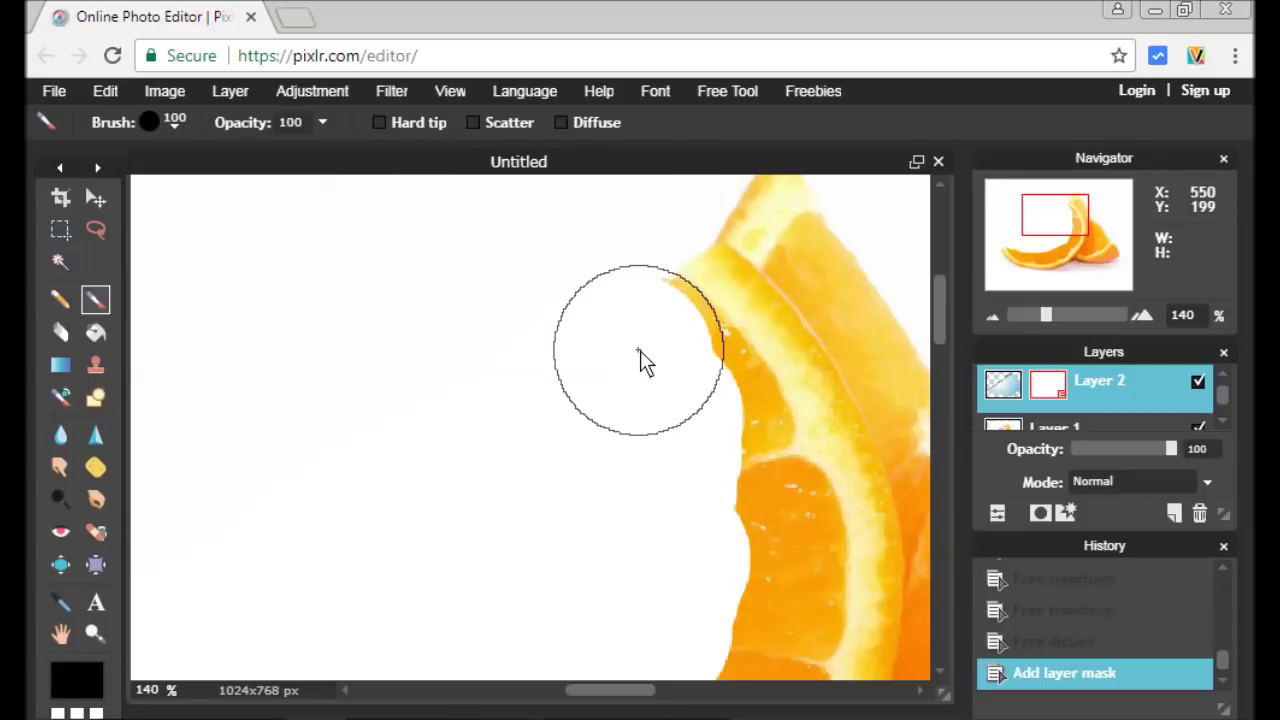
{"action": "mouse_move", "coordinate": [640, 350]}
{"action": "left_mouse_down"}
{"action": "mouse_move", "coordinate": [601, 398]}
{"action": "mouse_move", "coordinate": [620, 347]}
{"action": "left_mouse_up"}
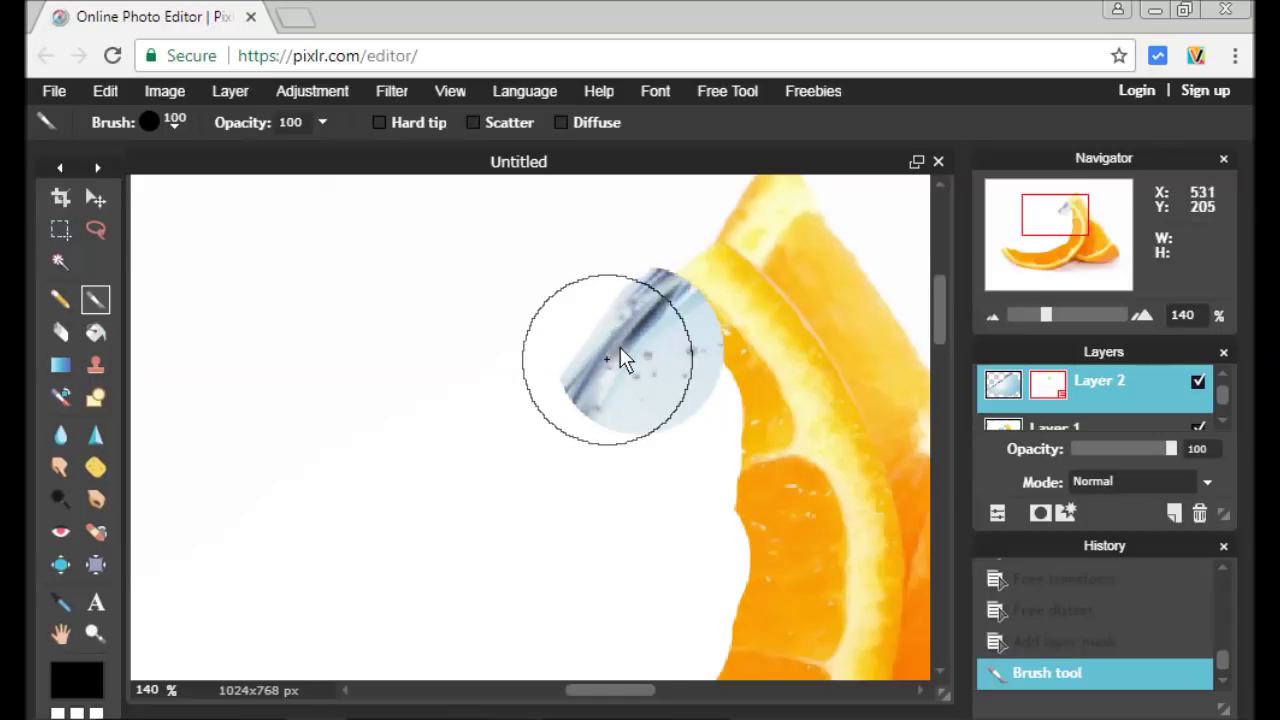
{"action": "left_click", "coordinate": [629, 337]}
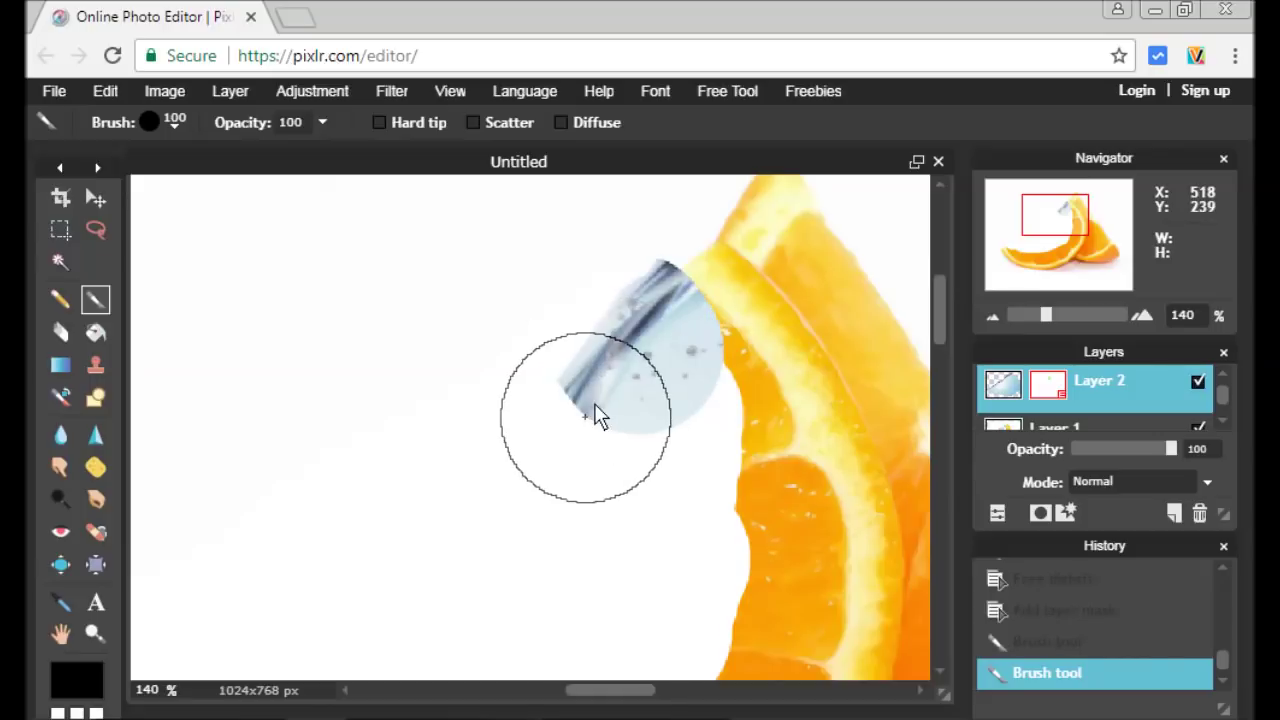
{"action": "mouse_move", "coordinate": [583, 417]}
{"action": "left_mouse_down"}
{"action": "mouse_move", "coordinate": [475, 527]}
{"action": "mouse_move", "coordinate": [520, 503]}
{"action": "left_mouse_up"}
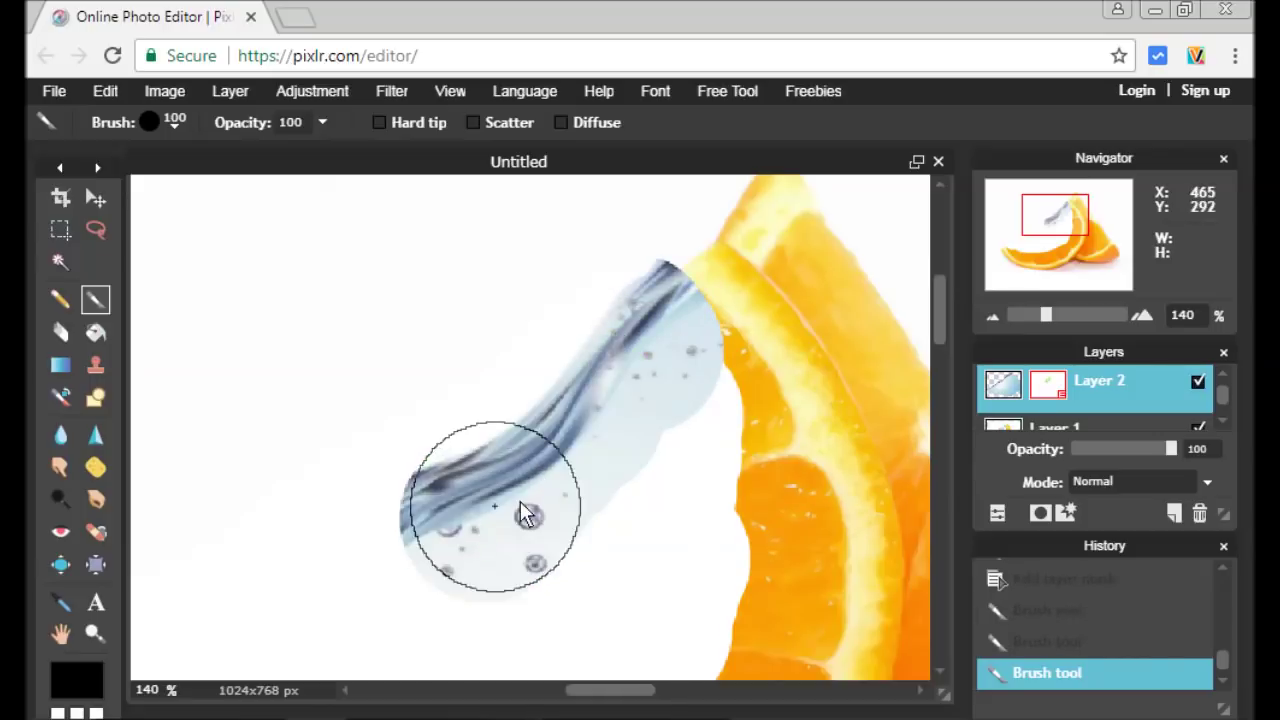
Step: Continue painting the mask to reveal the waterline toward the slice's lower tip and the water inside the hollow
{"action": "left_click_drag", "start_coordinate": [1052, 226], "coordinate": [1042, 241]}
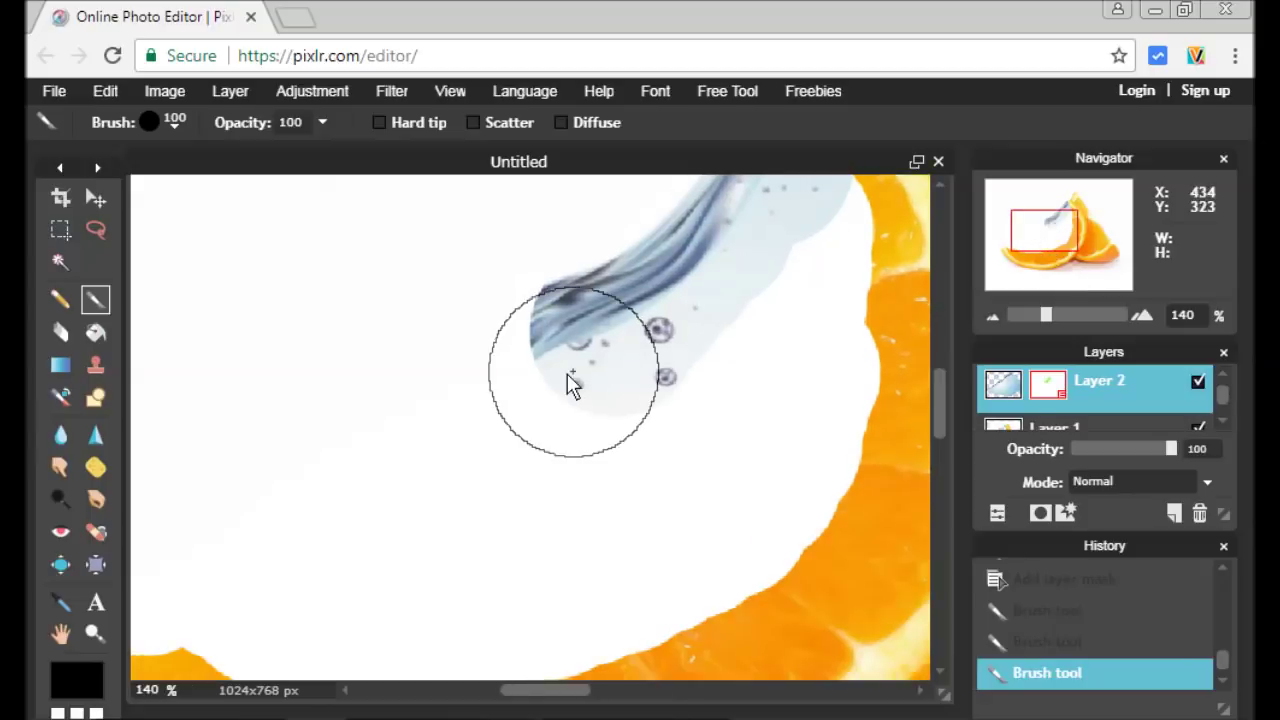
{"action": "mouse_move", "coordinate": [544, 350]}
{"action": "left_mouse_down"}
{"action": "mouse_move", "coordinate": [368, 514]}
{"action": "mouse_move", "coordinate": [324, 515]}
{"action": "mouse_move", "coordinate": [264, 580]}
{"action": "left_mouse_up"}
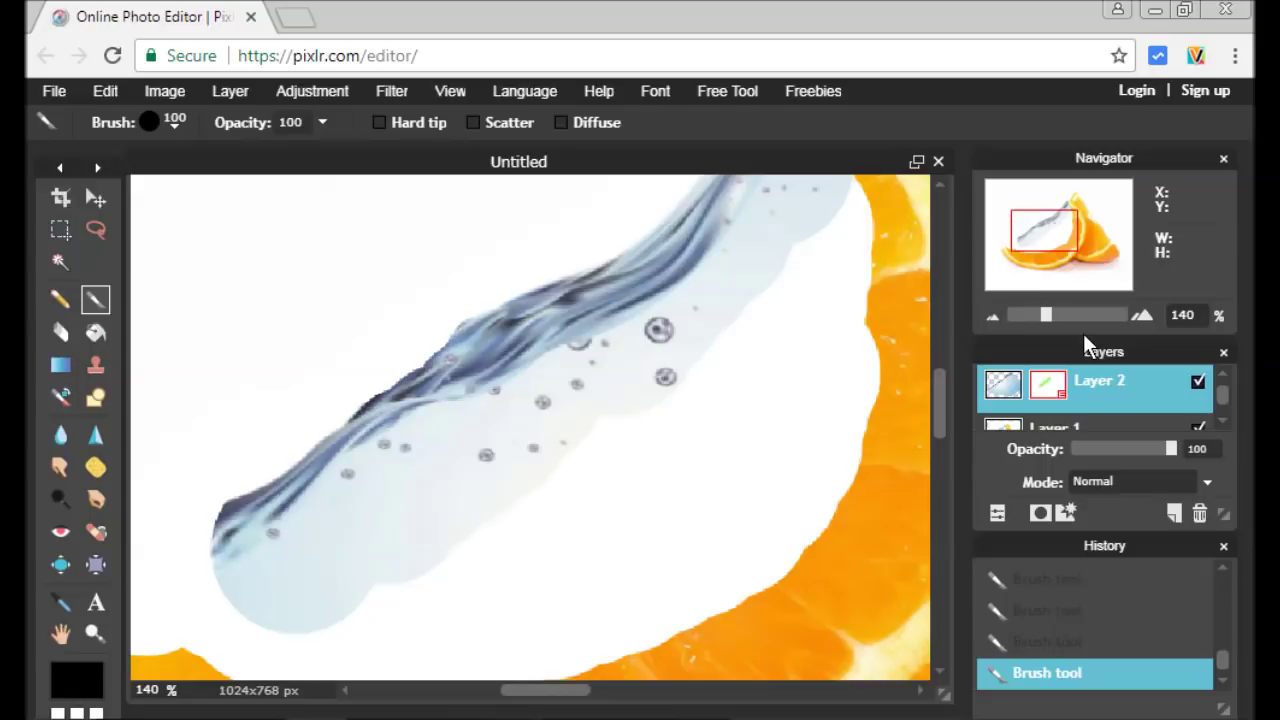
{"action": "left_click_drag", "start_coordinate": [1044, 317], "coordinate": [1033, 317]}
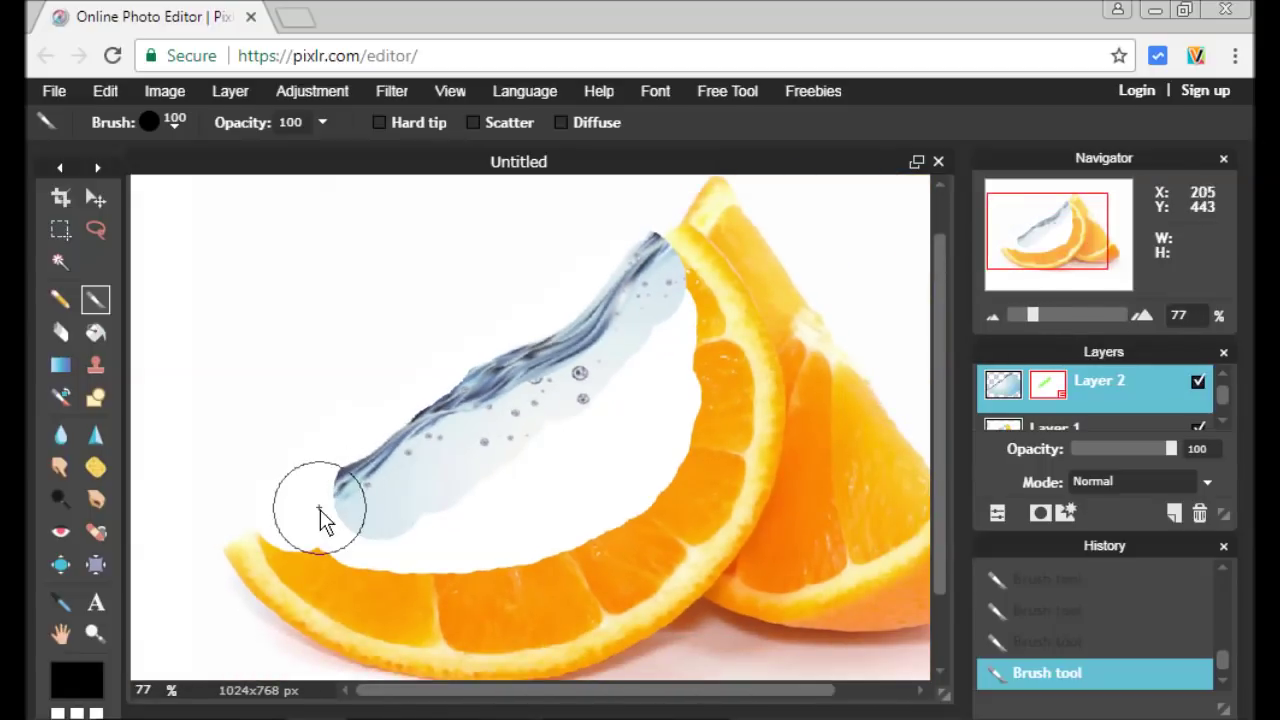
{"action": "mouse_move", "coordinate": [313, 512]}
{"action": "left_mouse_down"}
{"action": "mouse_move", "coordinate": [389, 517]}
{"action": "mouse_move", "coordinate": [481, 492]}
{"action": "mouse_move", "coordinate": [623, 429]}
{"action": "mouse_move", "coordinate": [640, 370]}
{"action": "left_mouse_up"}
{"action": "mouse_move", "coordinate": [657, 326]}
{"action": "left_mouse_down"}
{"action": "mouse_move", "coordinate": [676, 442]}
{"action": "mouse_move", "coordinate": [615, 519]}
{"action": "mouse_move", "coordinate": [507, 553]}
{"action": "mouse_move", "coordinate": [350, 556]}
{"action": "left_mouse_up"}
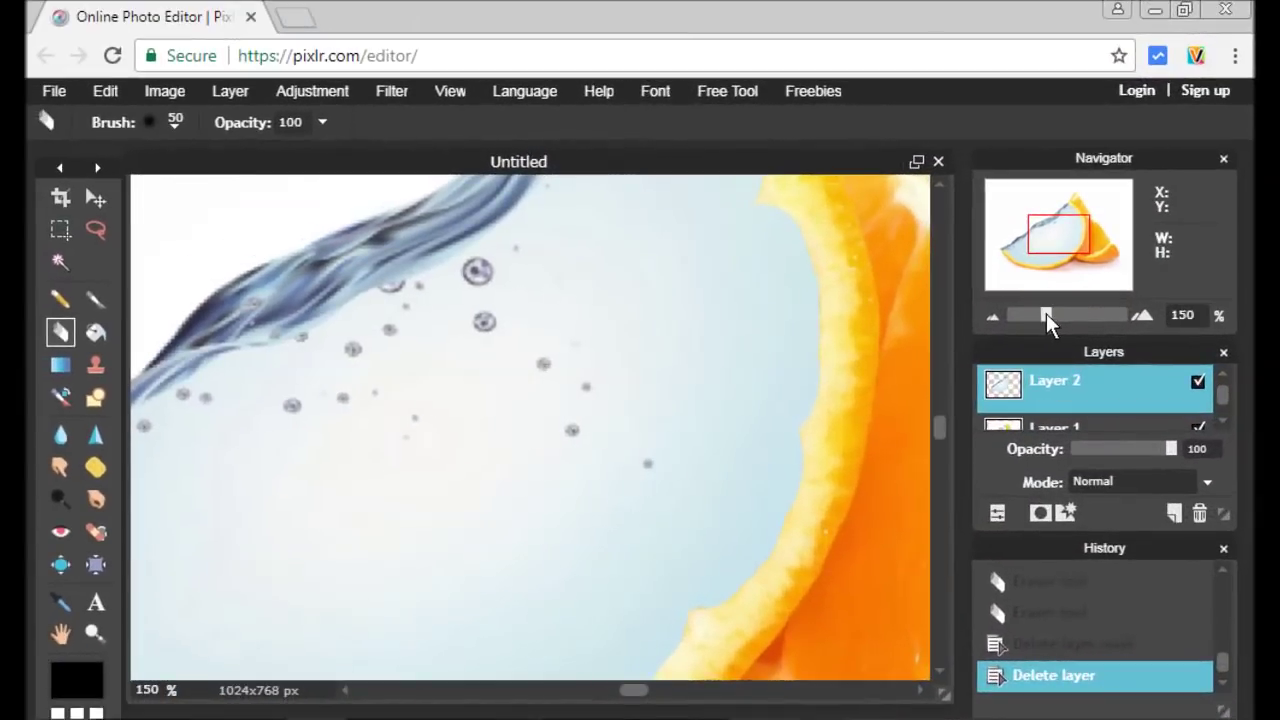
Step: Open the water splash image as a new layer above the water layer
{"action": "left_click_drag", "start_coordinate": [1046, 313], "coordinate": [1032, 313]}
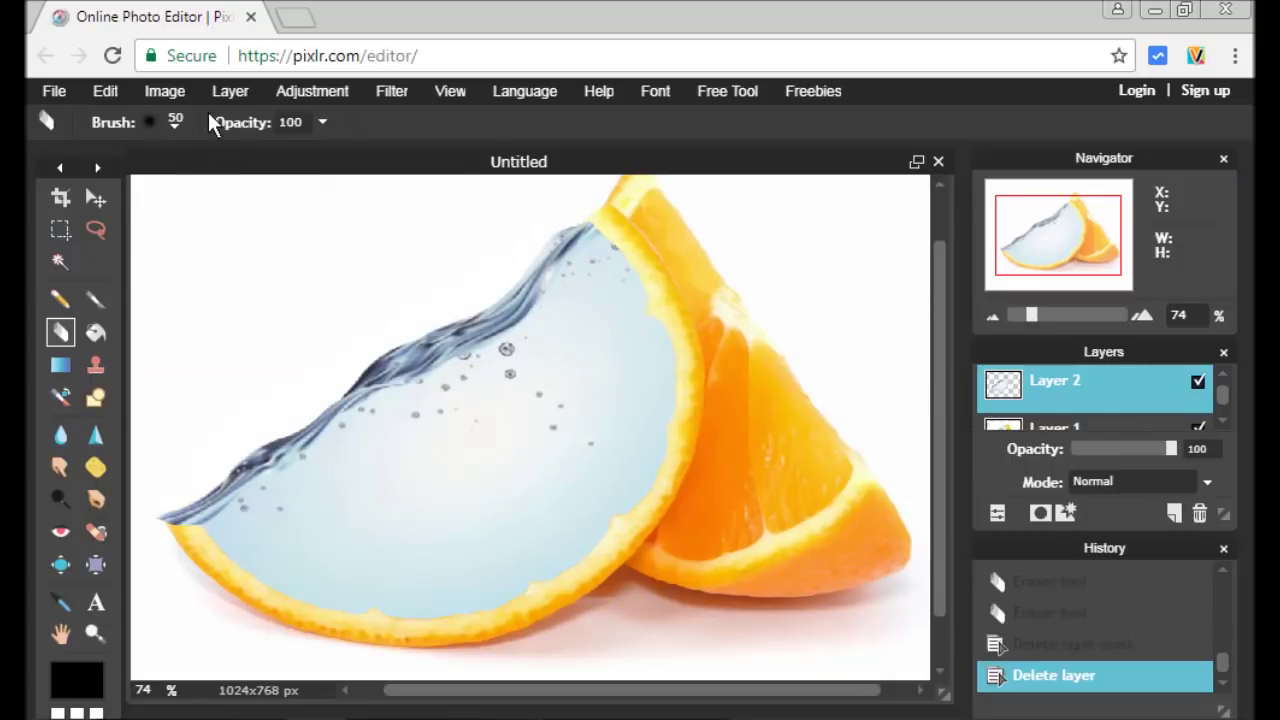
{"action": "left_click", "coordinate": [230, 90]}
{"action": "left_click", "coordinate": [698, 386]}
{"action": "left_click", "coordinate": [775, 666]}
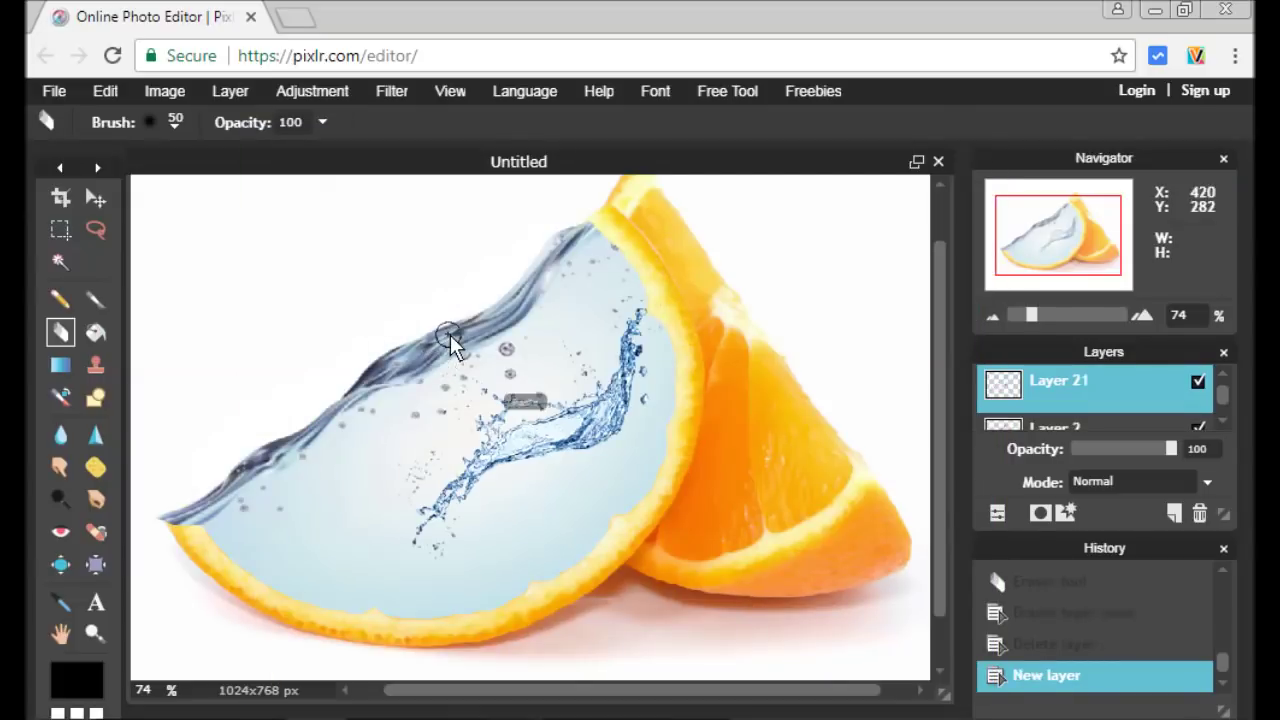
Step: Free transform the splash layer, moving it over the lower tip of the front orange slice, and apply the changes
{"action": "left_click", "coordinate": [105, 91]}
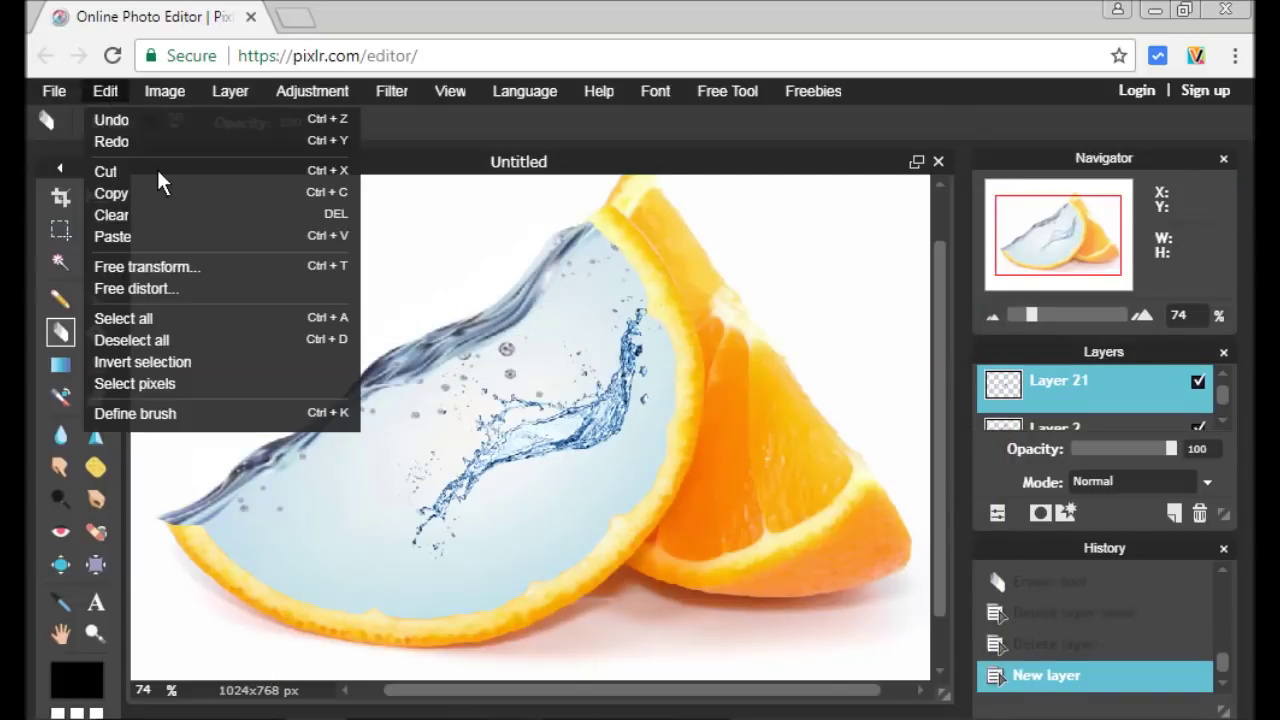
{"action": "left_click", "coordinate": [204, 266]}
{"action": "left_click_drag", "start_coordinate": [396, 395], "coordinate": [281, 449]}
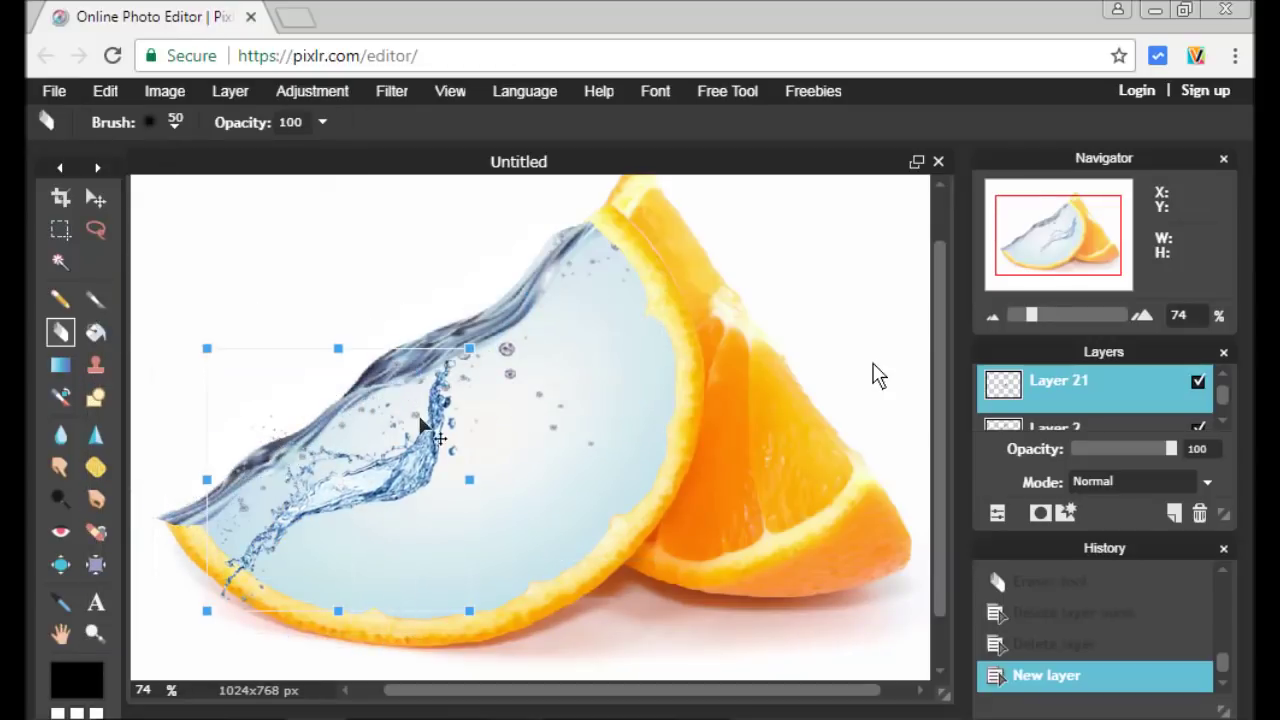
{"action": "left_click", "coordinate": [908, 334]}
{"action": "left_click", "coordinate": [560, 446]}
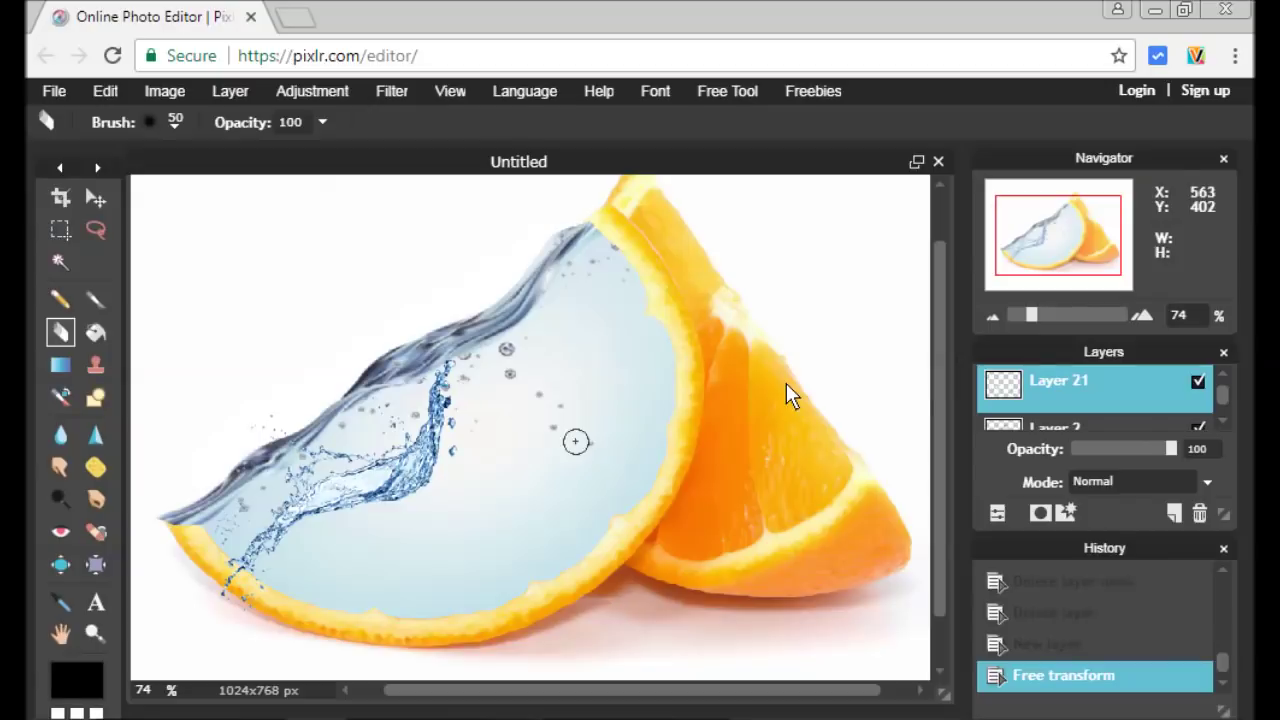
Step: Free transform the splash layer, rotating it slightly clockwise and aligning it with the waterline at the front slice's lower tip, and apply the changes
{"action": "mouse_move", "coordinate": [1031, 315]}
{"action": "left_mouse_down"}
{"action": "mouse_move", "coordinate": [1015, 316]}
{"action": "mouse_move", "coordinate": [1042, 315]}
{"action": "left_mouse_up"}
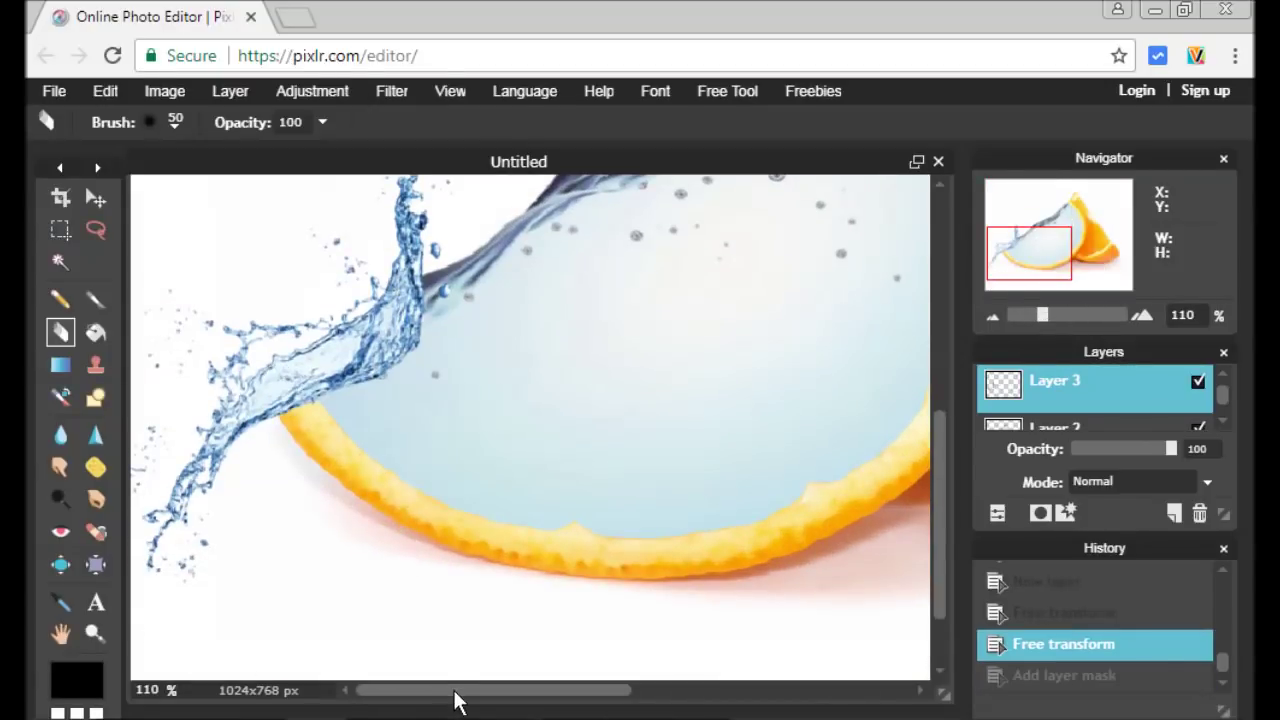
{"action": "left_click", "coordinate": [112, 90]}
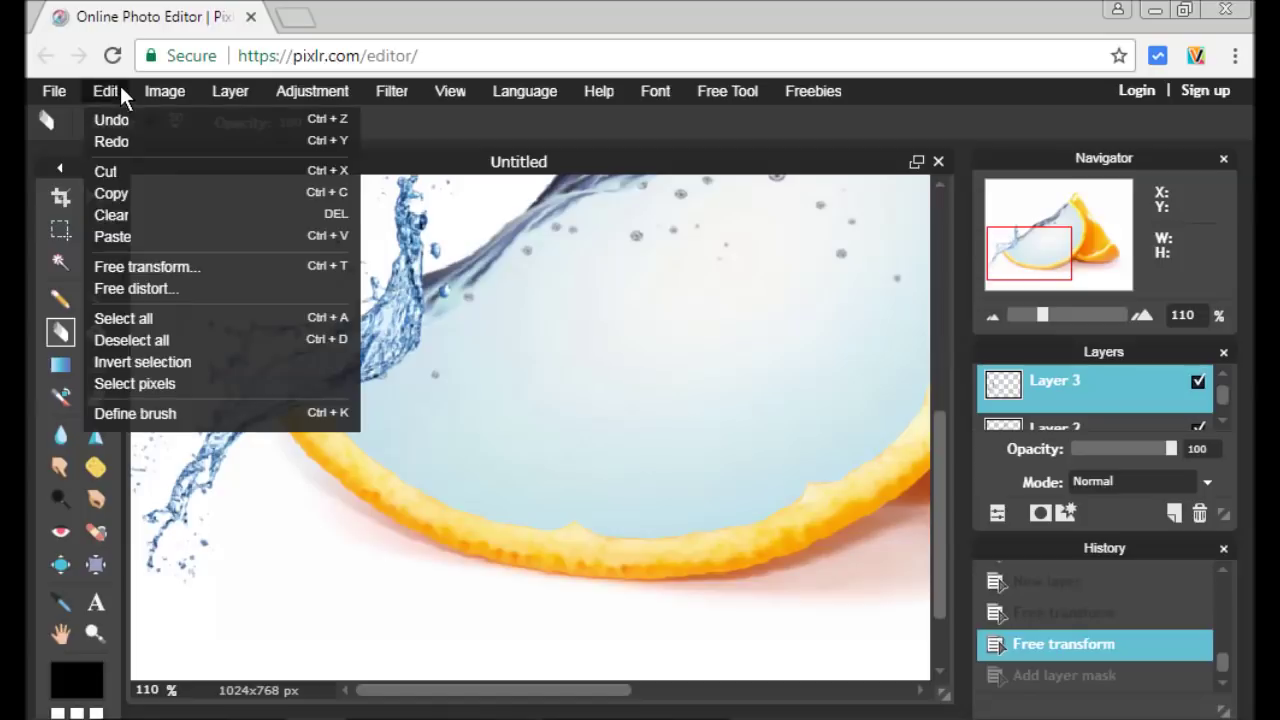
{"action": "left_click", "coordinate": [150, 267]}
{"action": "mouse_move", "coordinate": [222, 383]}
{"action": "left_mouse_down"}
{"action": "mouse_move", "coordinate": [257, 370]}
{"action": "mouse_move", "coordinate": [240, 407]}
{"action": "mouse_move", "coordinate": [238, 386]}
{"action": "mouse_move", "coordinate": [223, 399]}
{"action": "left_mouse_up"}
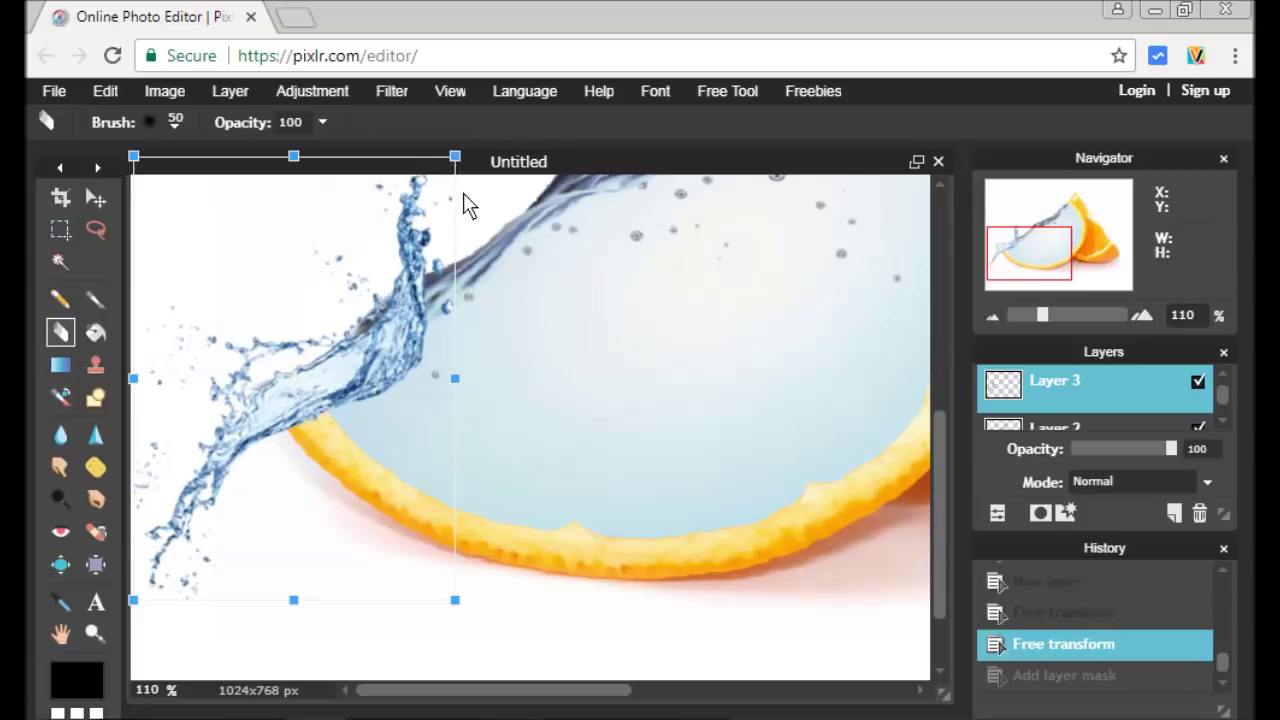
{"action": "left_click_drag", "start_coordinate": [458, 192], "coordinate": [450, 218]}
{"action": "mouse_move", "coordinate": [356, 366]}
{"action": "left_mouse_down"}
{"action": "mouse_move", "coordinate": [398, 321]}
{"action": "mouse_move", "coordinate": [365, 343]}
{"action": "left_mouse_up"}
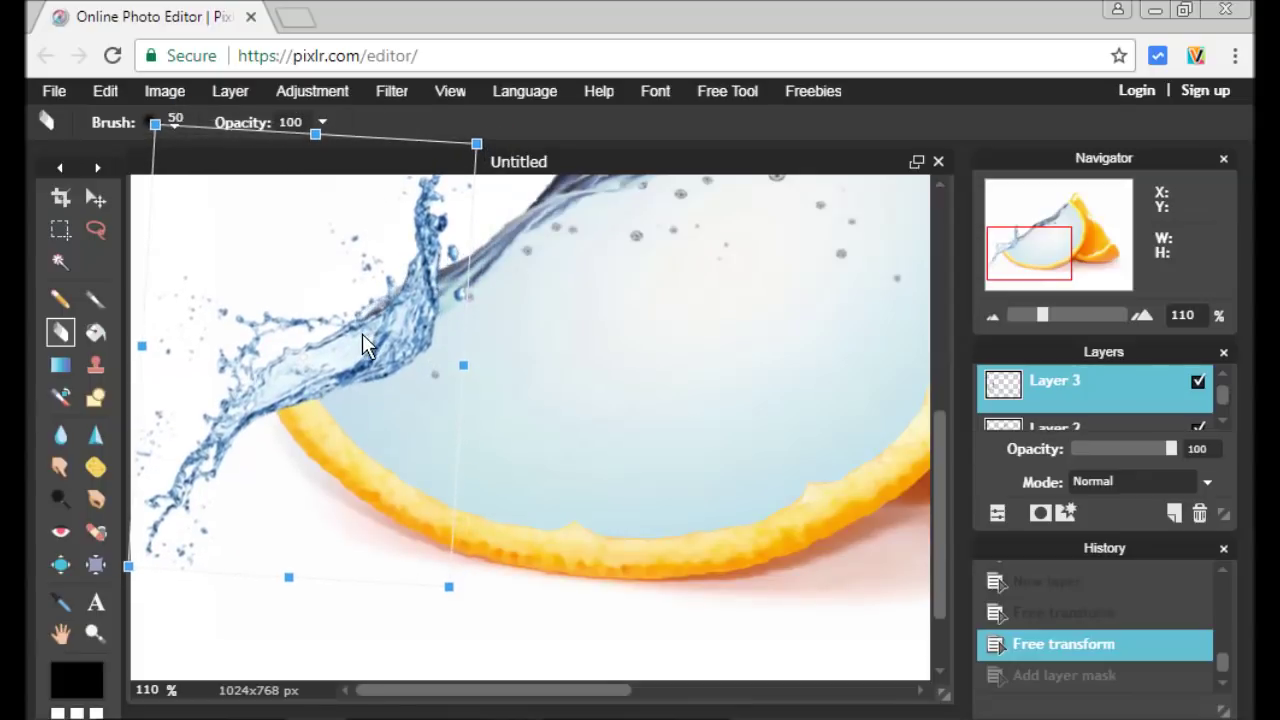
{"action": "mouse_move", "coordinate": [362, 335]}
{"action": "left_mouse_down"}
{"action": "mouse_move", "coordinate": [358, 309]}
{"action": "mouse_move", "coordinate": [378, 341]}
{"action": "left_mouse_up"}
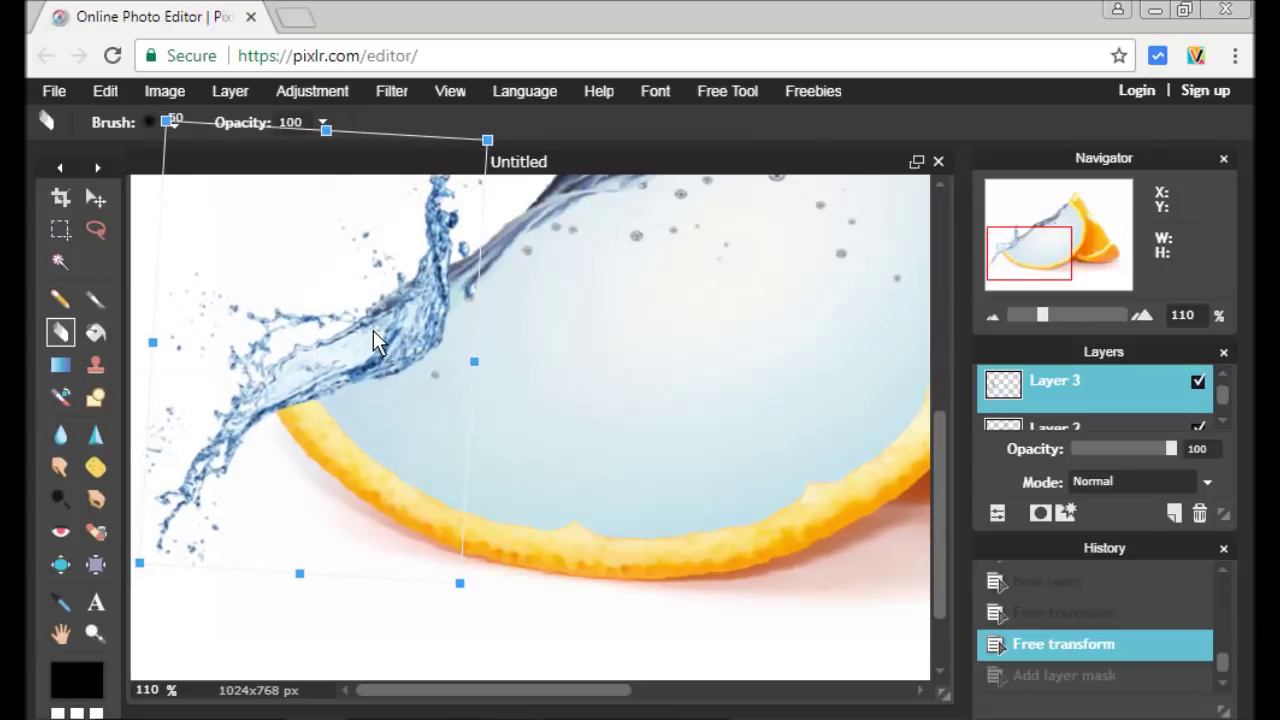
{"action": "left_click", "coordinate": [501, 388]}
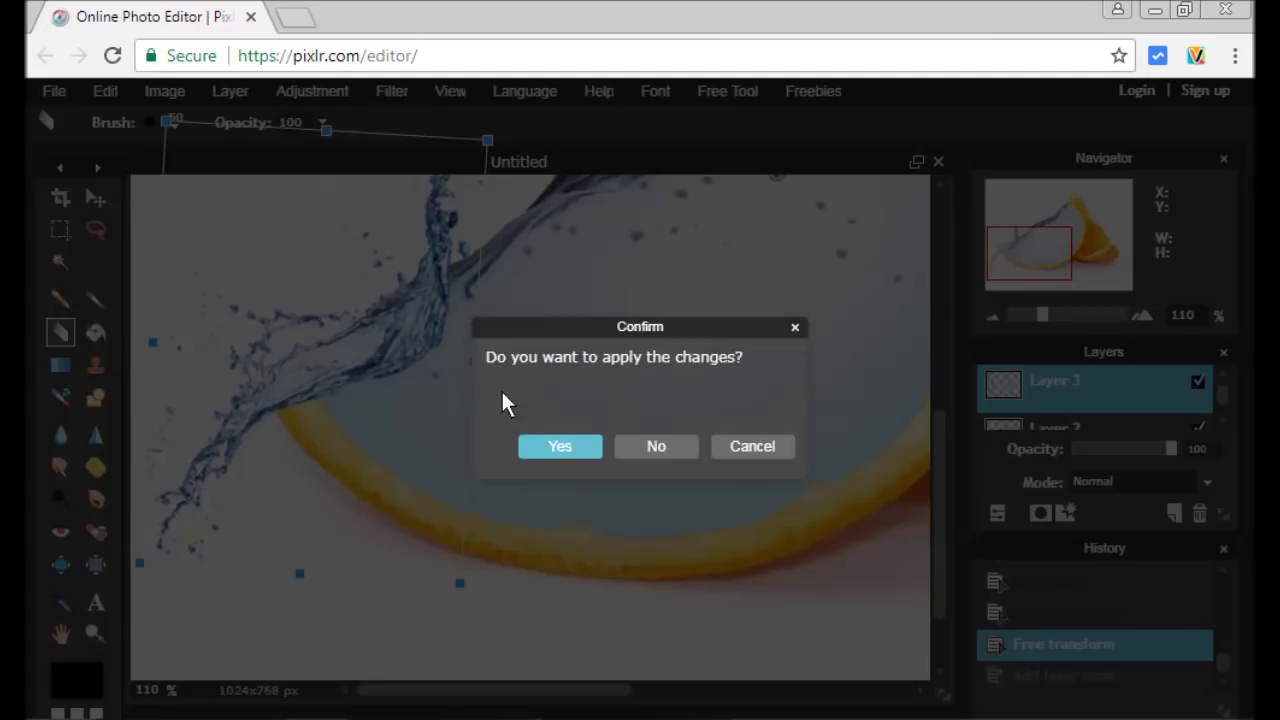
{"action": "left_click", "coordinate": [537, 451]}
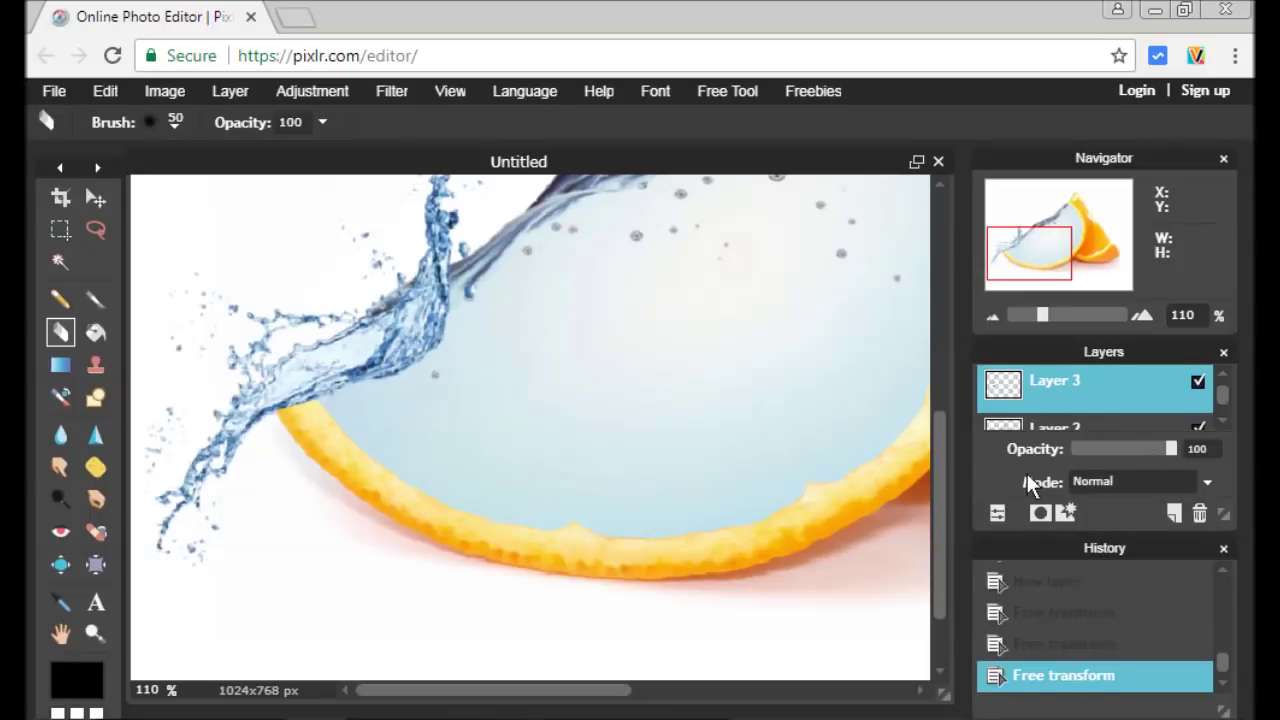
Step: Add a mask to the splash layer and paint on it with a size 30 Brush, revealing the splash around the slice's lower tip and waterline
{"action": "left_click", "coordinate": [1036, 512]}
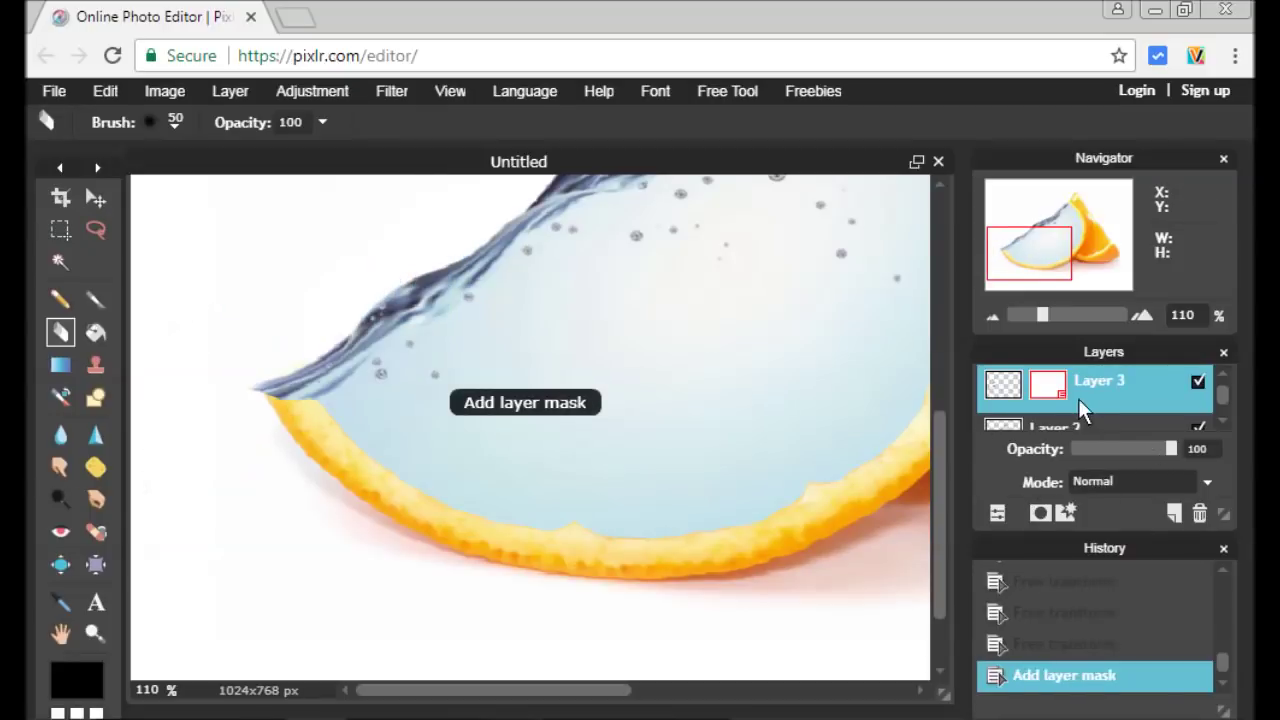
{"action": "left_click", "coordinate": [97, 300]}
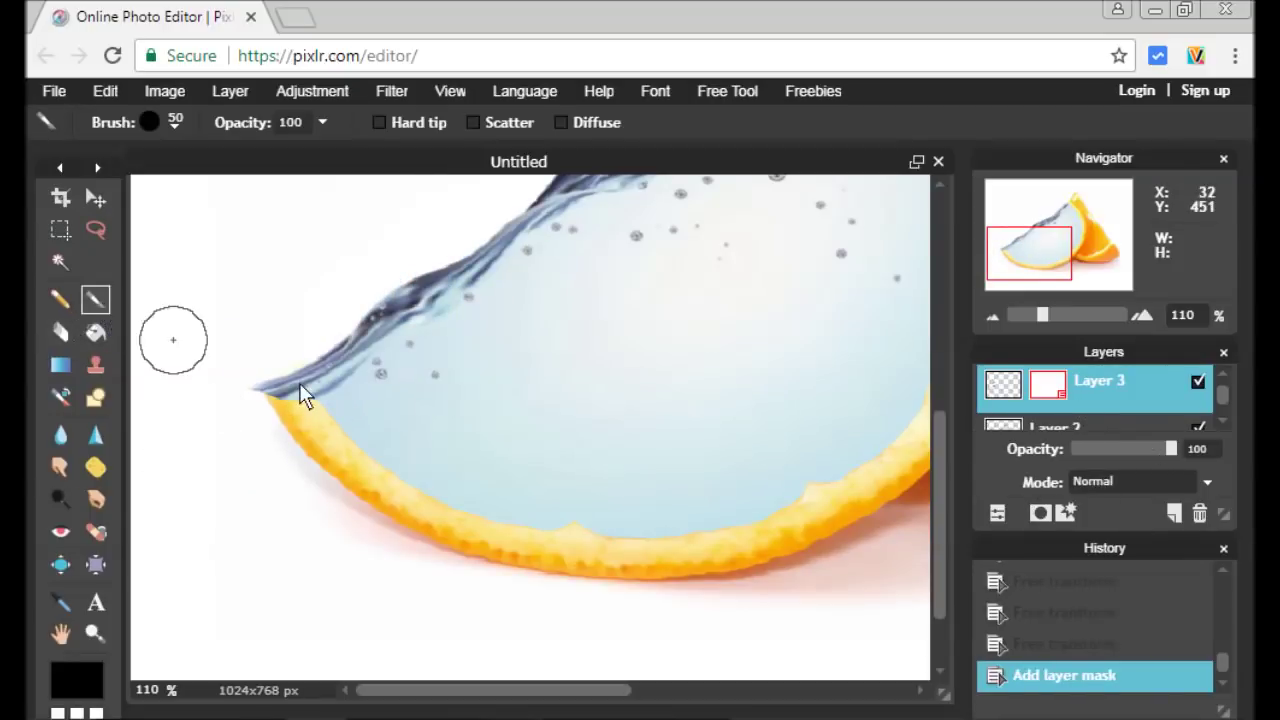
{"action": "left_click_drag", "start_coordinate": [1047, 319], "coordinate": [1049, 319]}
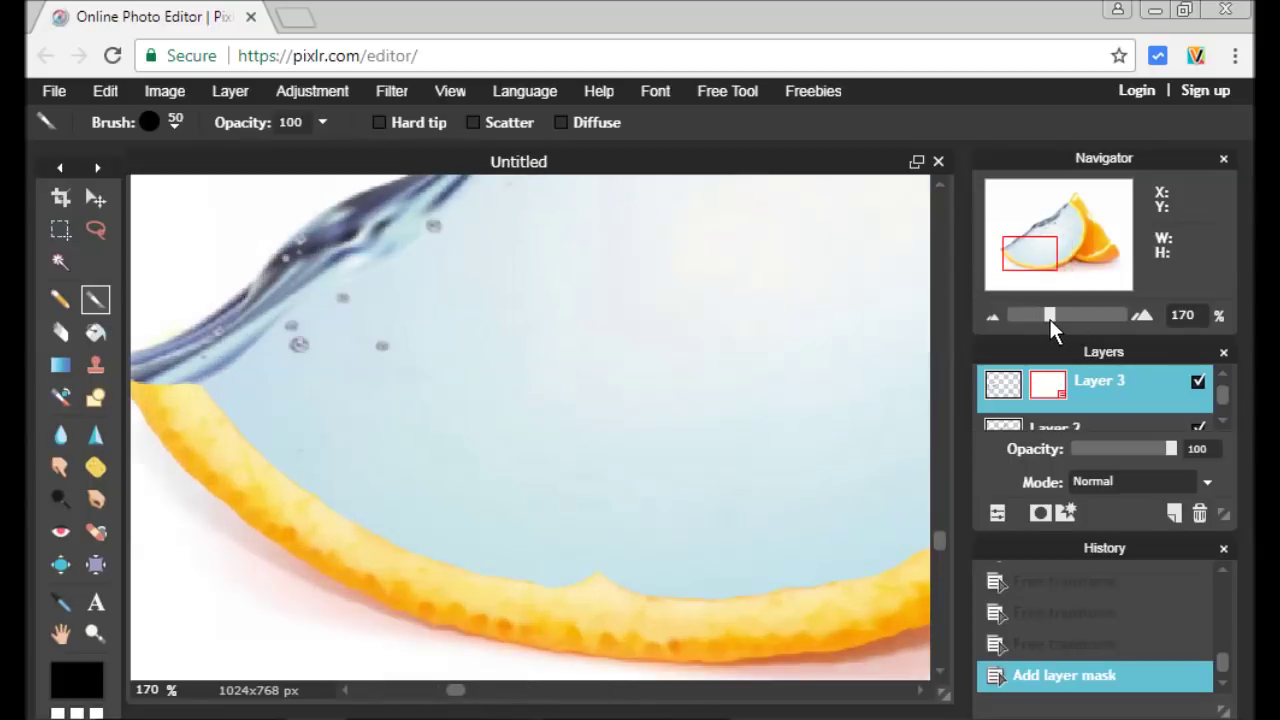
{"action": "left_click_drag", "start_coordinate": [1045, 264], "coordinate": [991, 255]}
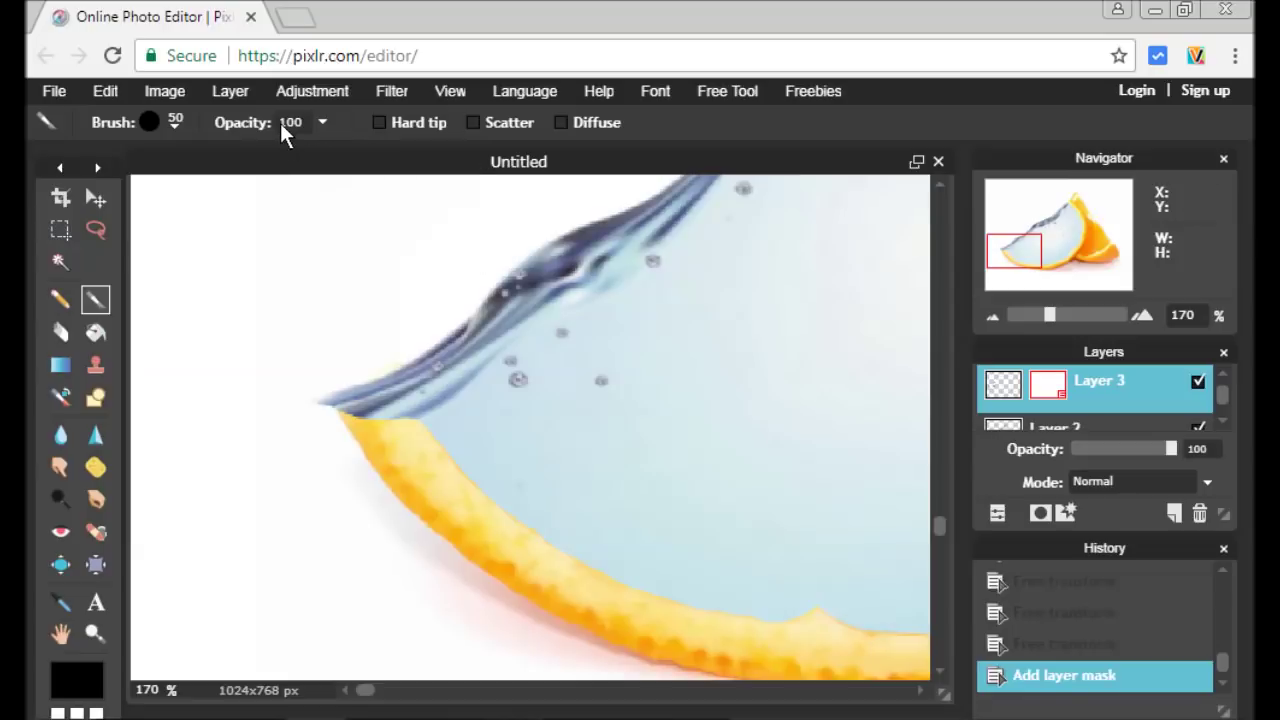
{"action": "left_click", "coordinate": [322, 122]}
{"action": "left_click", "coordinate": [149, 122]}
{"action": "left_click", "coordinate": [362, 173]}
{"action": "mouse_move", "coordinate": [356, 403]}
{"action": "left_mouse_down"}
{"action": "mouse_move", "coordinate": [282, 425]}
{"action": "mouse_move", "coordinate": [190, 530]}
{"action": "mouse_move", "coordinate": [275, 436]}
{"action": "mouse_move", "coordinate": [206, 447]}
{"action": "mouse_move", "coordinate": [183, 520]}
{"action": "mouse_move", "coordinate": [187, 618]}
{"action": "left_mouse_up"}
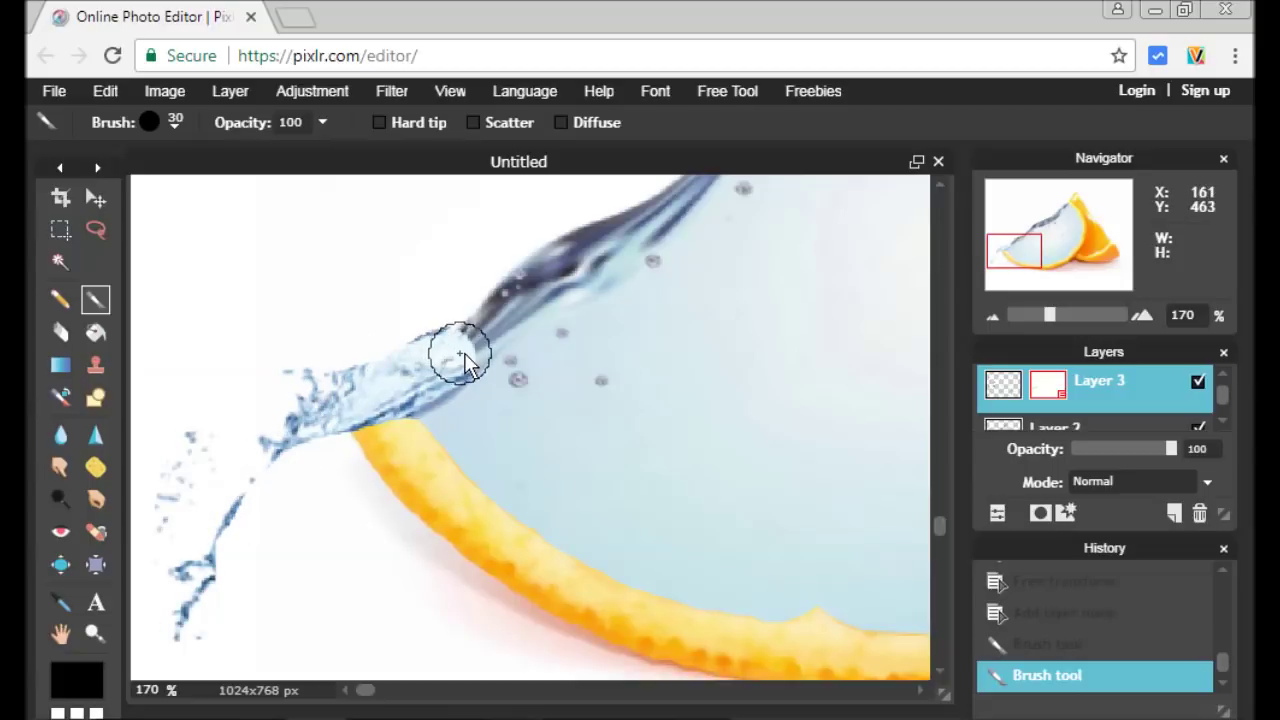
{"action": "mouse_move", "coordinate": [469, 360]}
{"action": "left_mouse_down"}
{"action": "mouse_move", "coordinate": [567, 363]}
{"action": "mouse_move", "coordinate": [469, 341]}
{"action": "mouse_move", "coordinate": [550, 334]}
{"action": "left_mouse_up"}
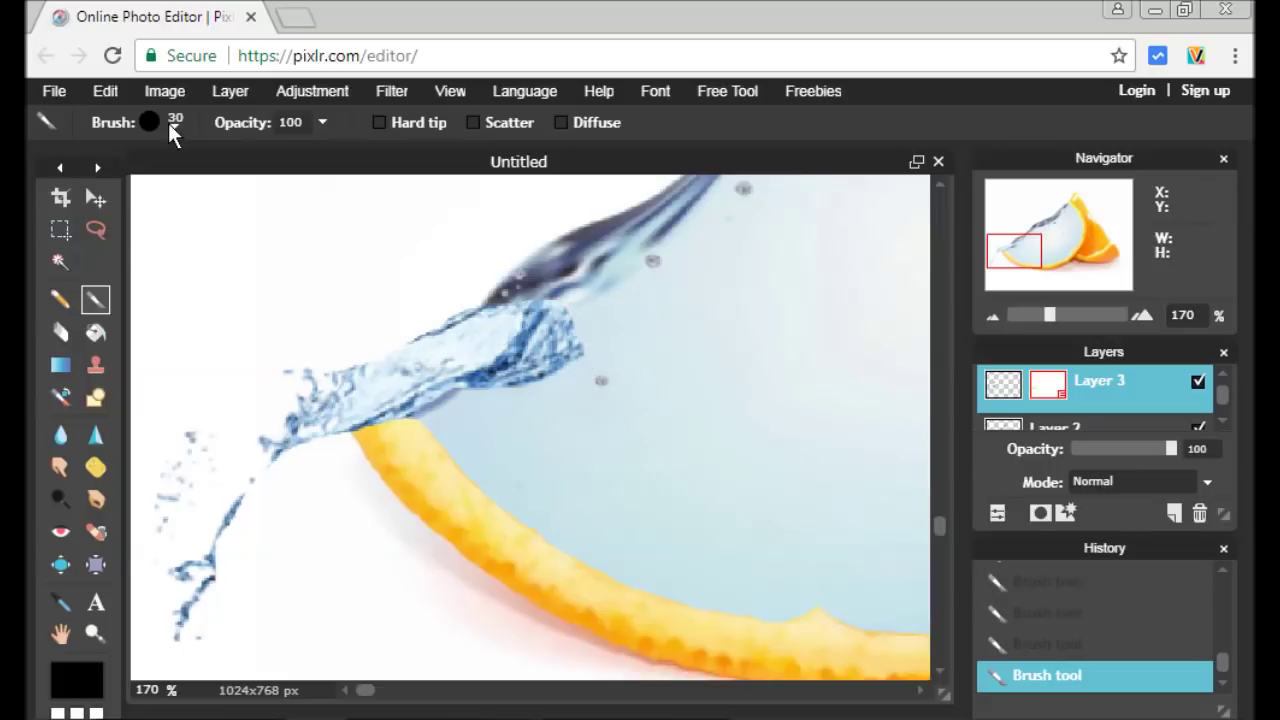
Step: Paint the splash layer's mask with a size 70 Brush to reveal the outer droplets and the rest of the splash
{"action": "left_click", "coordinate": [168, 123]}
{"action": "left_click", "coordinate": [452, 177]}
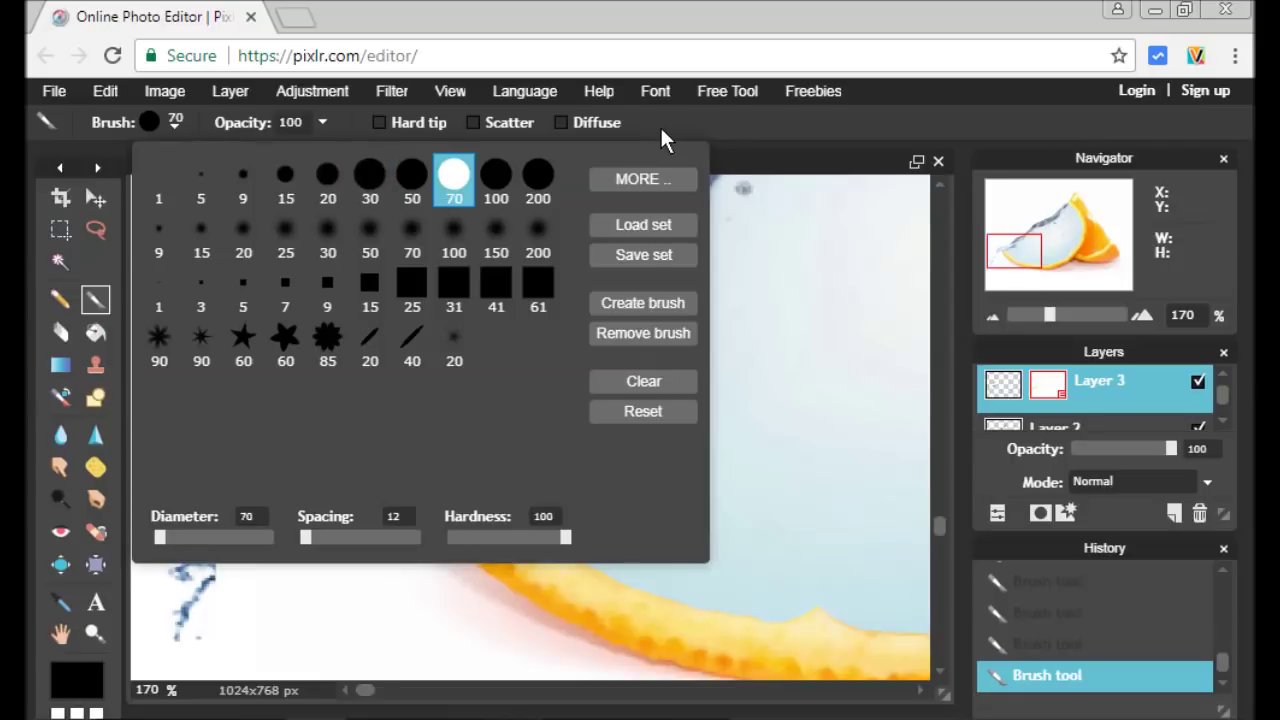
{"action": "mouse_move", "coordinate": [304, 361]}
{"action": "left_mouse_down"}
{"action": "mouse_move", "coordinate": [248, 361]}
{"action": "mouse_move", "coordinate": [151, 429]}
{"action": "mouse_move", "coordinate": [108, 655]}
{"action": "left_mouse_up"}
{"action": "left_click_drag", "start_coordinate": [288, 320], "coordinate": [449, 257]}
{"action": "mouse_move", "coordinate": [278, 493]}
{"action": "left_mouse_down"}
{"action": "mouse_move", "coordinate": [250, 629]}
{"action": "mouse_move", "coordinate": [236, 645]}
{"action": "mouse_move", "coordinate": [183, 651]}
{"action": "left_mouse_up"}
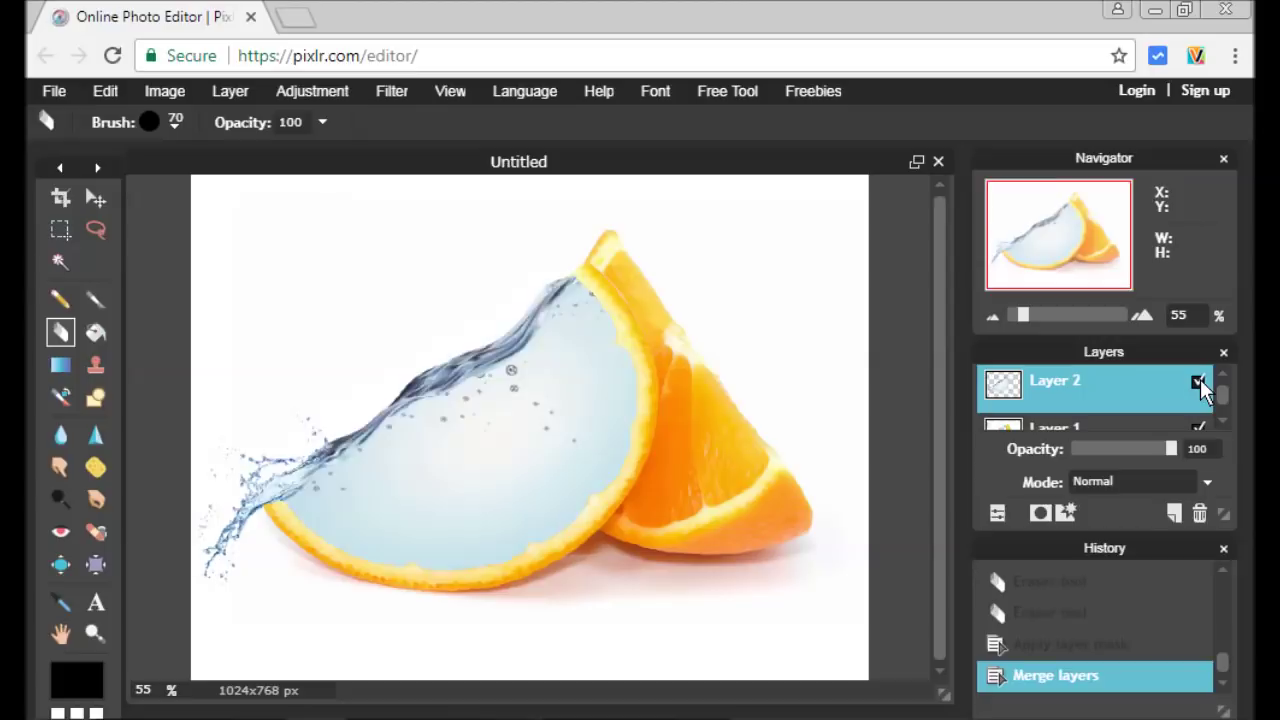
Step: Toggle the merged water layer's visibility off and on, and check the layer stack down to the background
{"action": "left_click", "coordinate": [1199, 381]}
{"action": "left_click", "coordinate": [1199, 381]}
{"action": "scroll", "coordinate": [1226, 397], "scroll_direction": "down", "scroll_amount": 2}
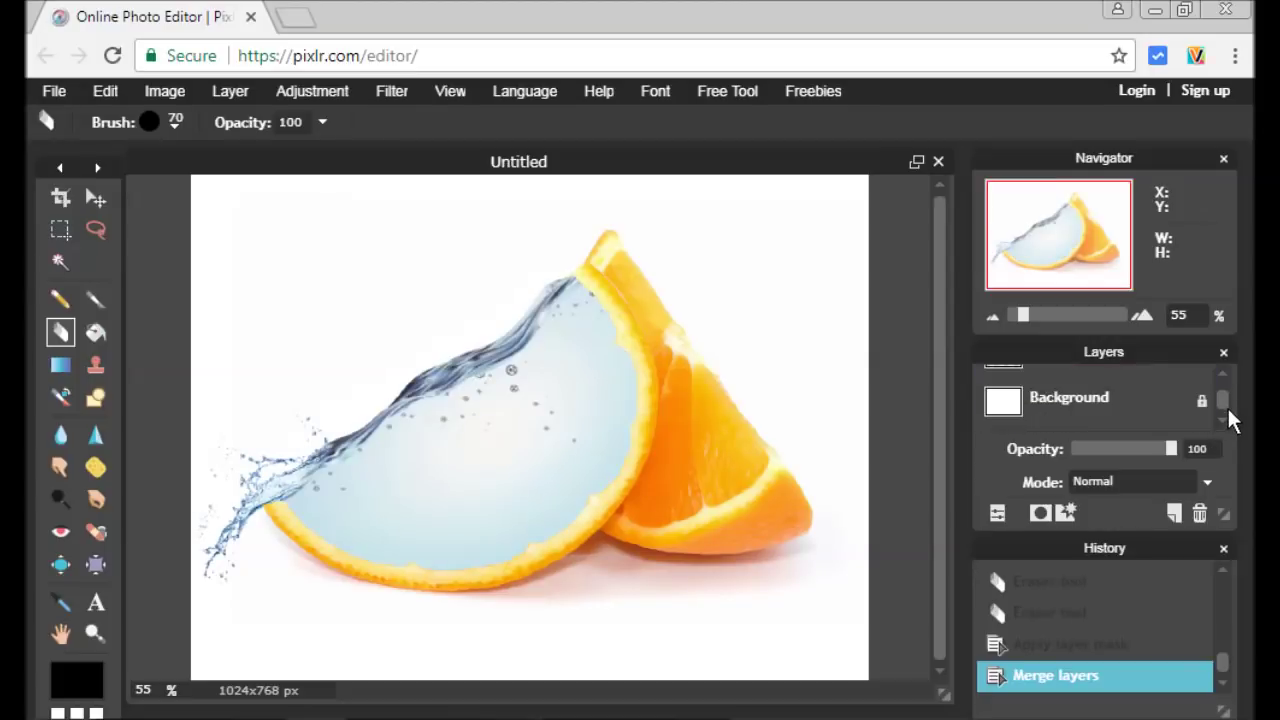
{"action": "scroll", "coordinate": [1229, 398], "scroll_direction": "up", "scroll_amount": 2}
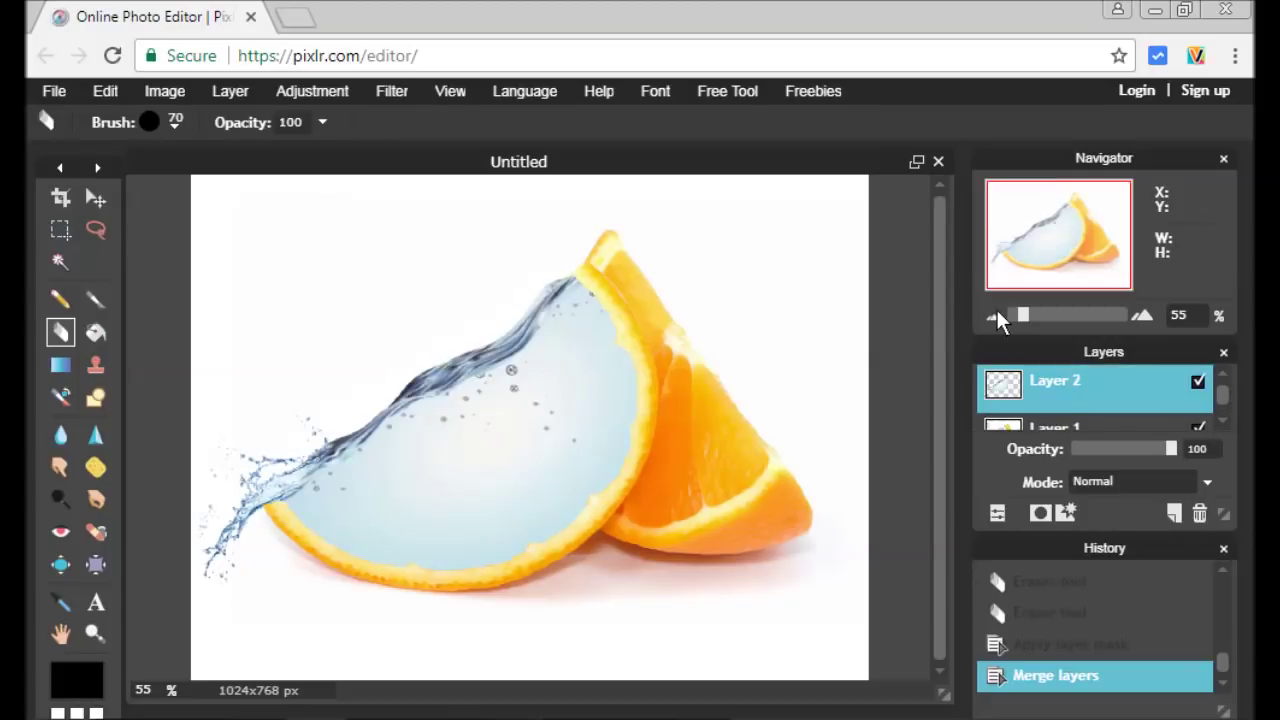
{"action": "left_click_drag", "start_coordinate": [1028, 319], "coordinate": [1025, 318]}
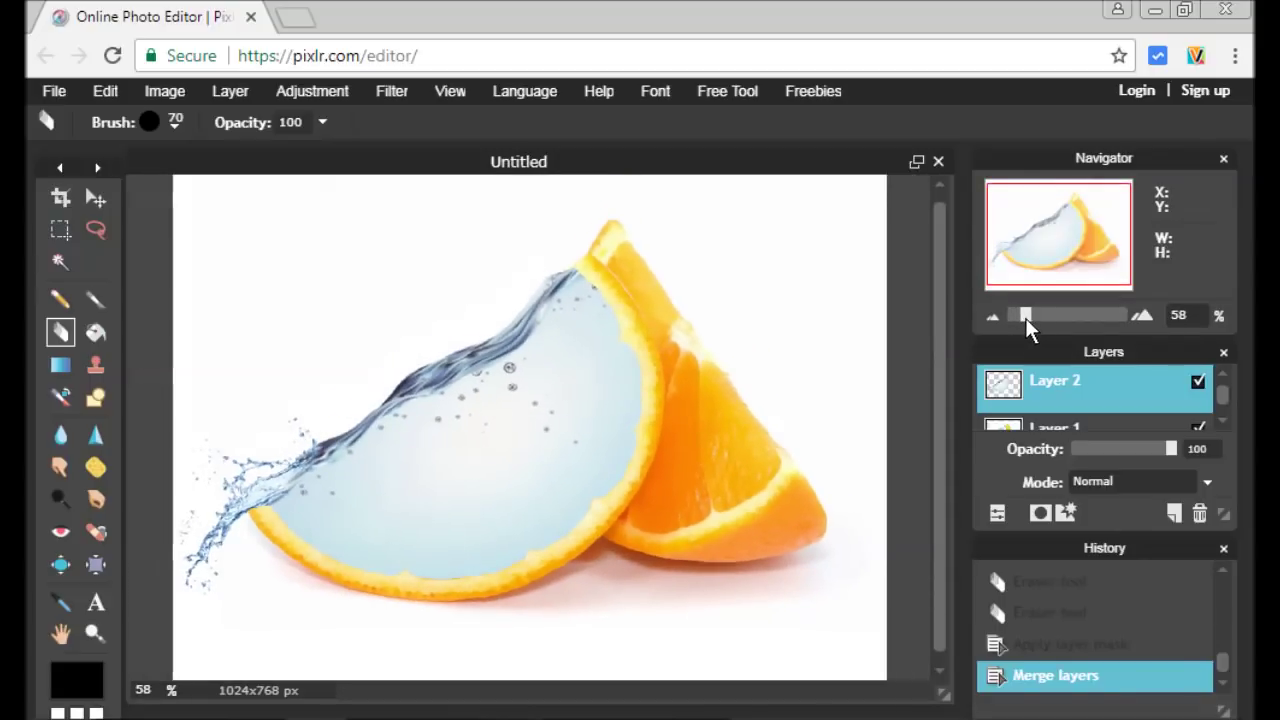
Step: Open the goldfish image as a new layer above the merged water layer
{"action": "left_click", "coordinate": [230, 91]}
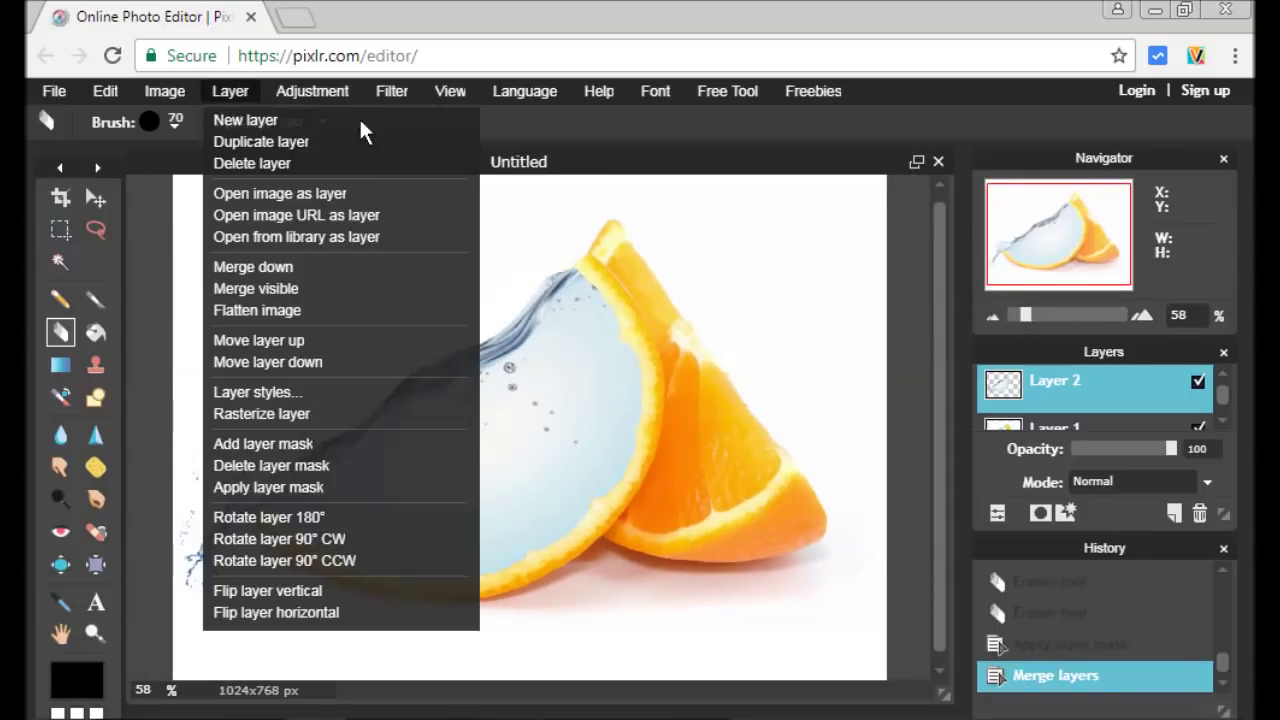
{"action": "left_click", "coordinate": [957, 345]}
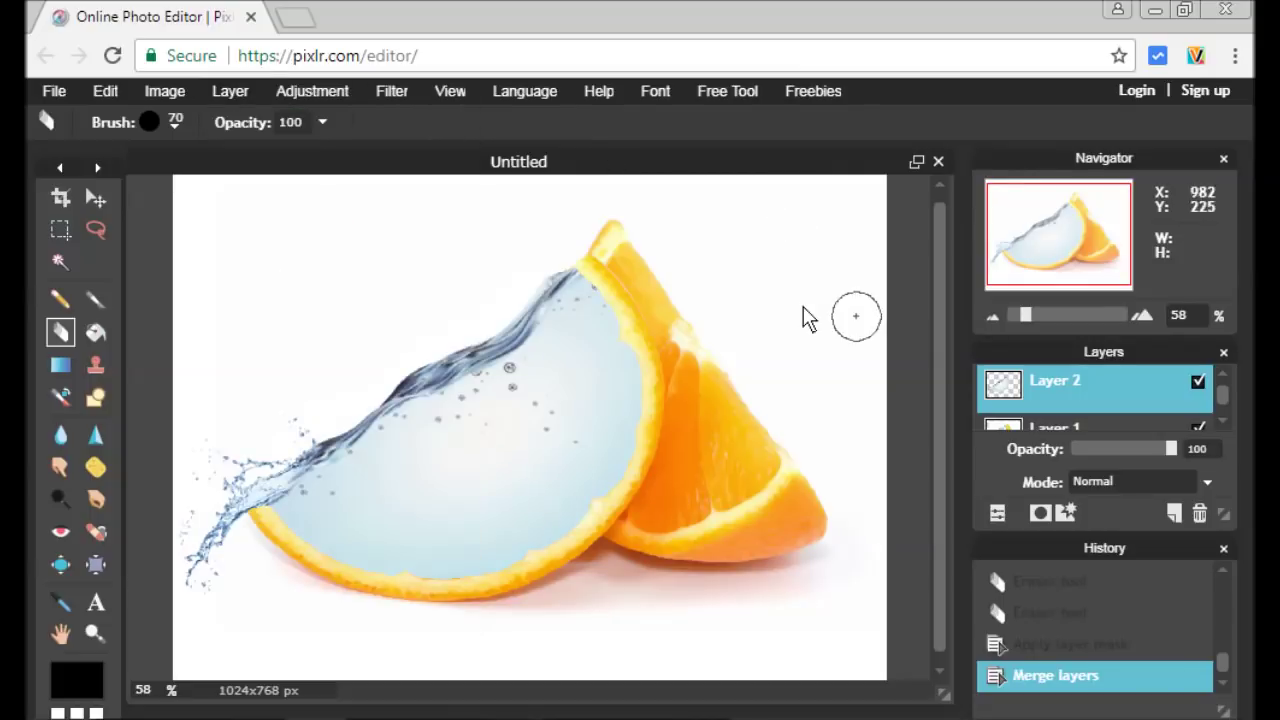
{"action": "left_click", "coordinate": [230, 91]}
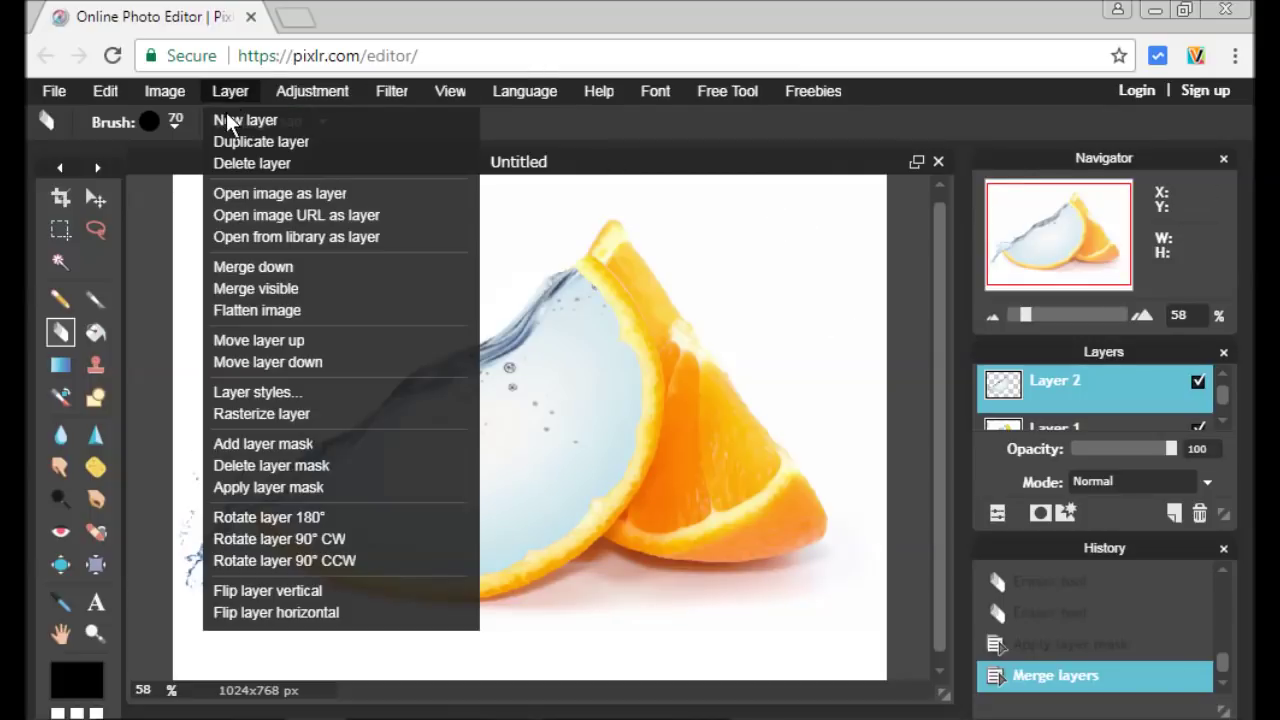
{"action": "left_click", "coordinate": [326, 197]}
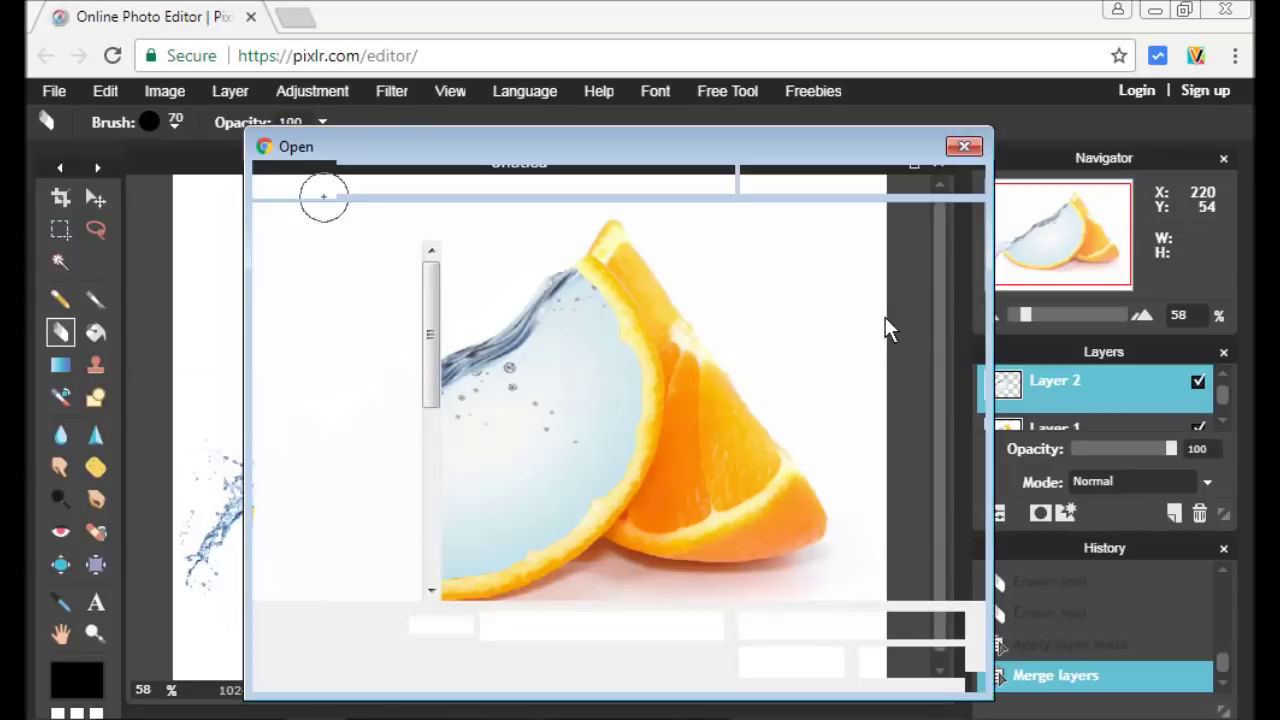
{"action": "left_click", "coordinate": [924, 452]}
{"action": "left_click", "coordinate": [812, 656]}
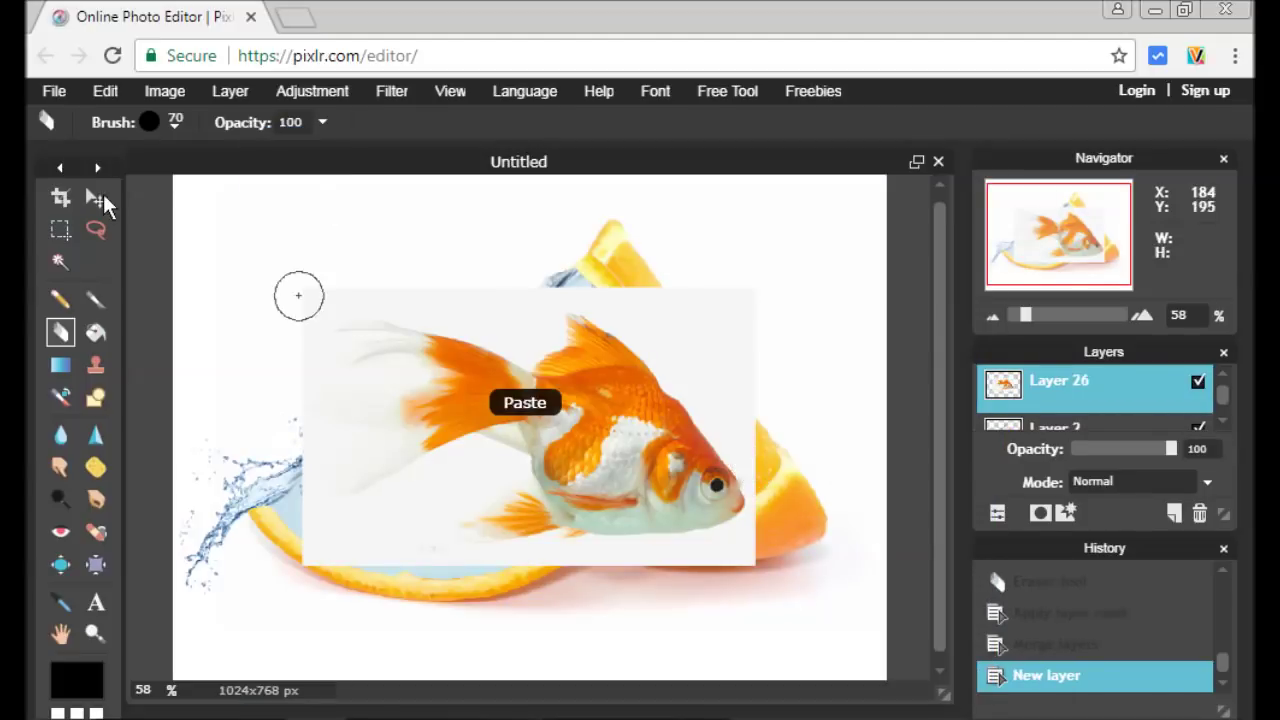
Step: Select the goldfish image's plain background with the Wand tool at tolerance 21 and cut it out
{"action": "key", "text": "w"}
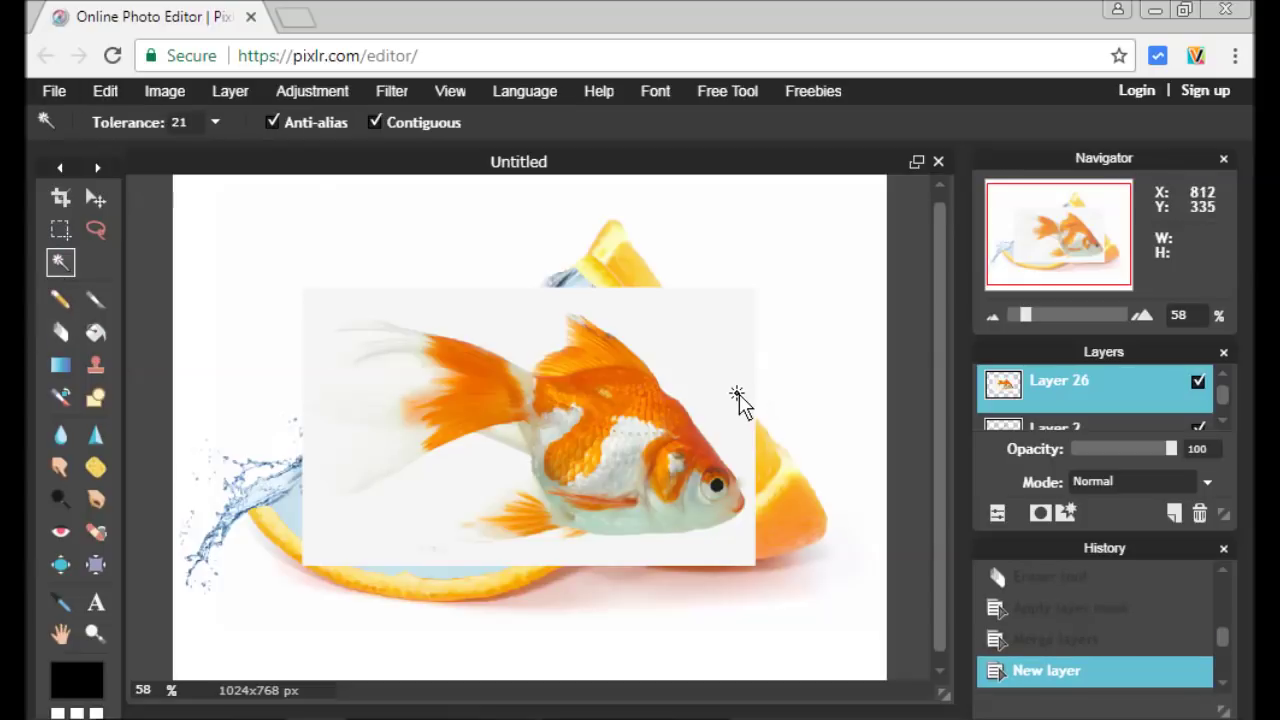
{"action": "left_click", "coordinate": [737, 396]}
{"action": "left_click", "coordinate": [105, 91]}
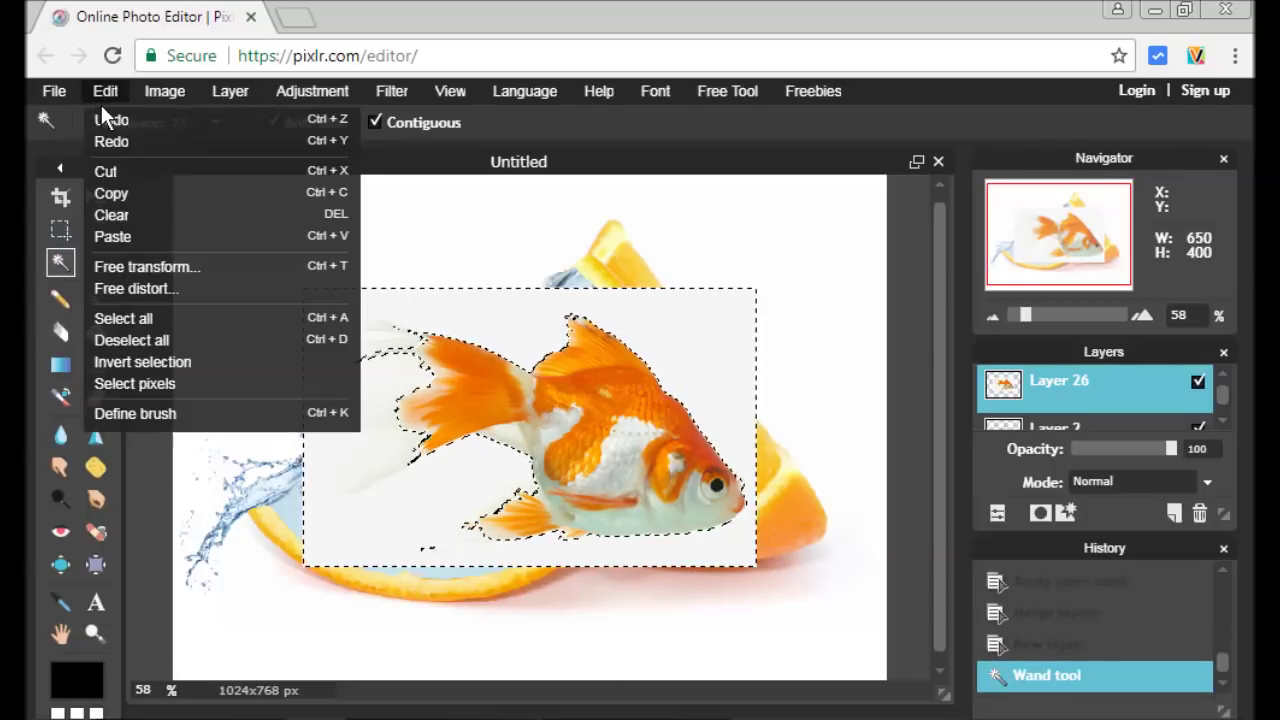
{"action": "left_click", "coordinate": [100, 173]}
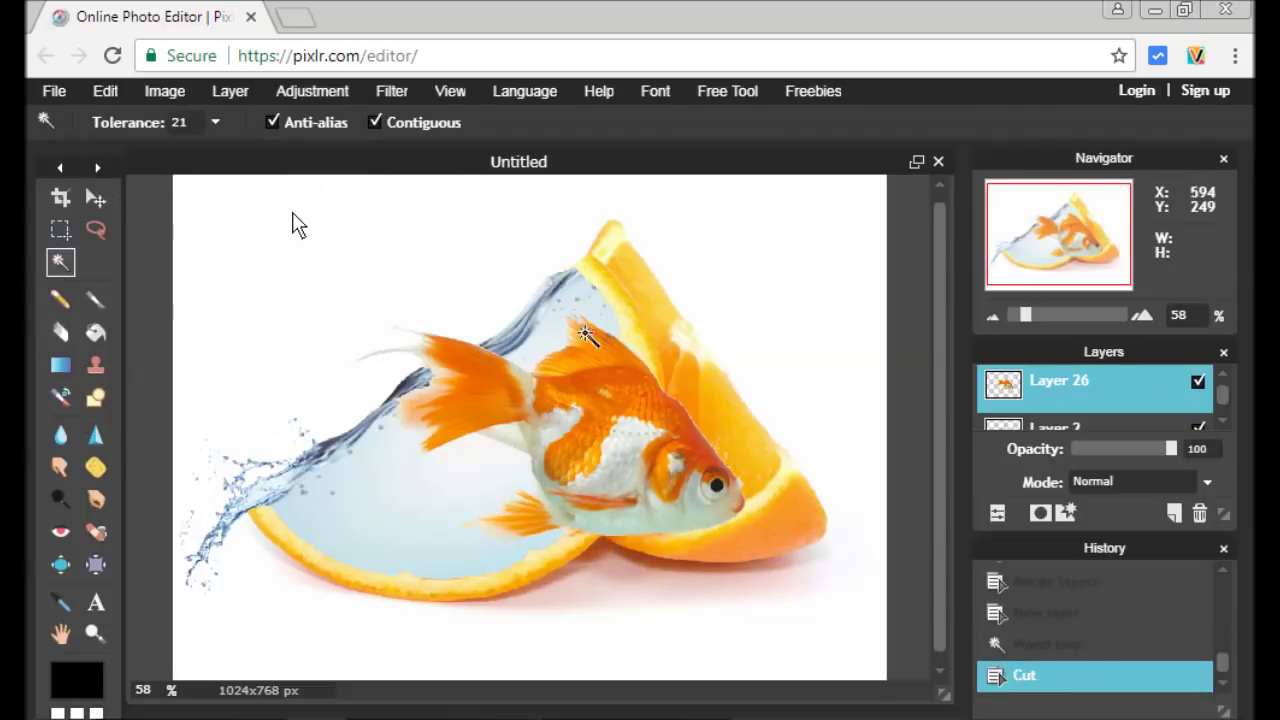
Step: Free transform the goldfish layer, shrinking it and placing it in the water inside the front orange slice, and apply the changes
{"action": "left_click", "coordinate": [105, 91]}
{"action": "left_click", "coordinate": [174, 265]}
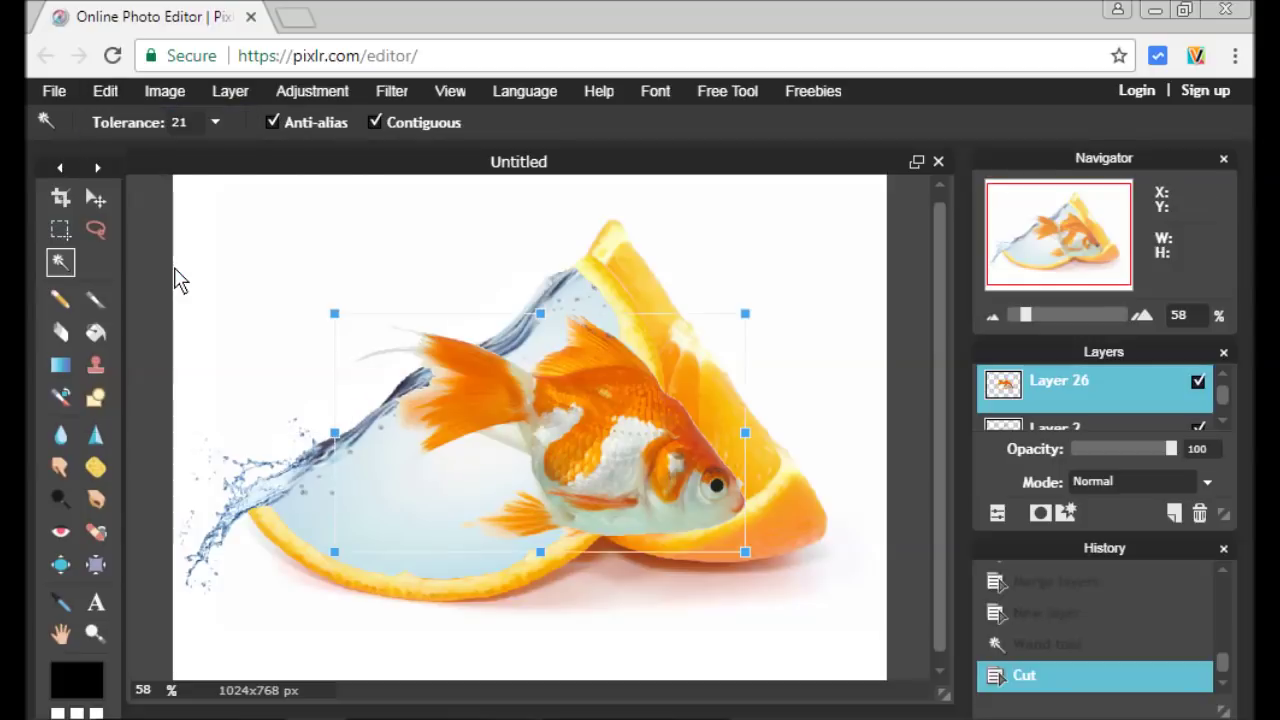
{"action": "left_click_drag", "start_coordinate": [748, 551], "coordinate": [627, 482]}
{"action": "left_click_drag", "start_coordinate": [557, 452], "coordinate": [500, 473]}
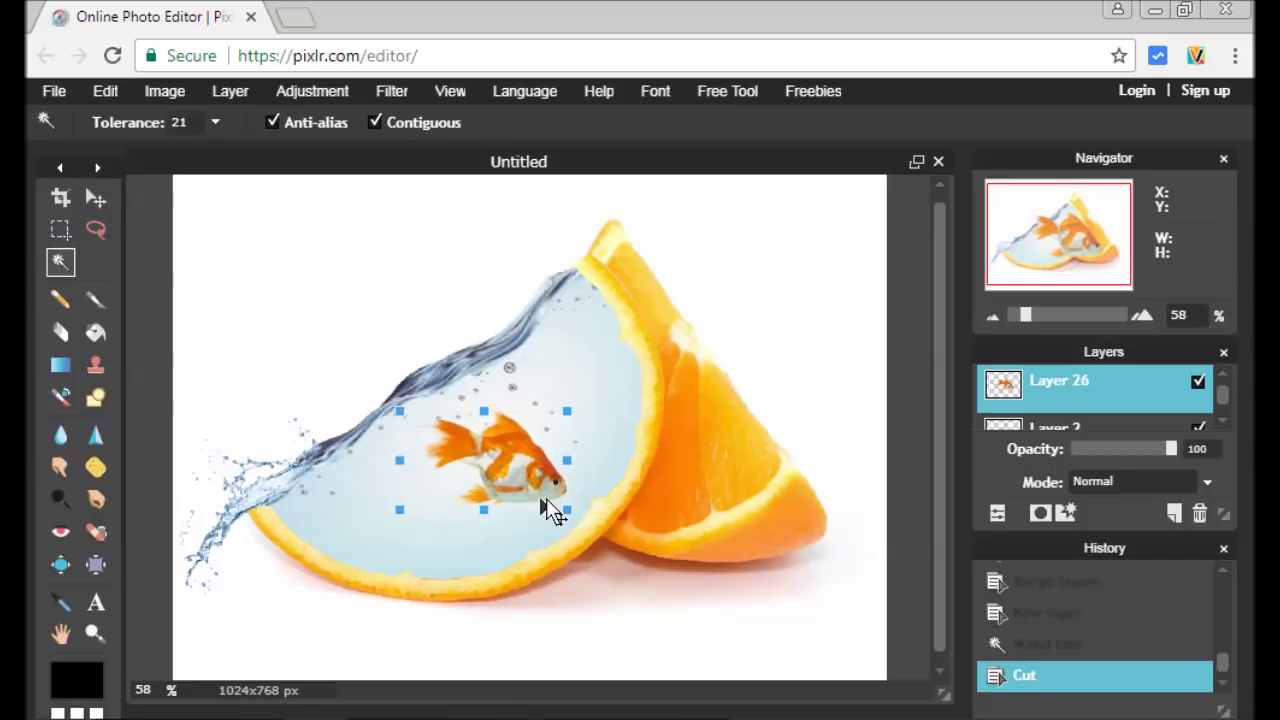
{"action": "left_click_drag", "start_coordinate": [569, 507], "coordinate": [533, 455]}
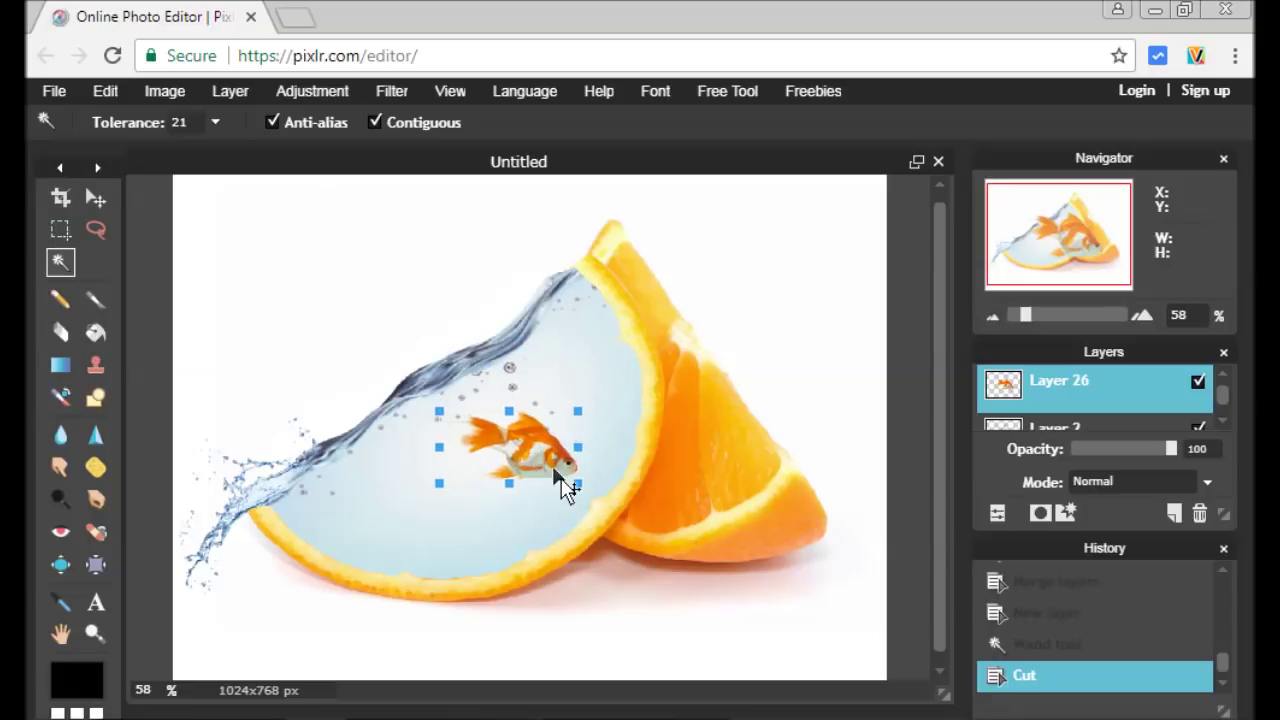
{"action": "left_click", "coordinate": [651, 595]}
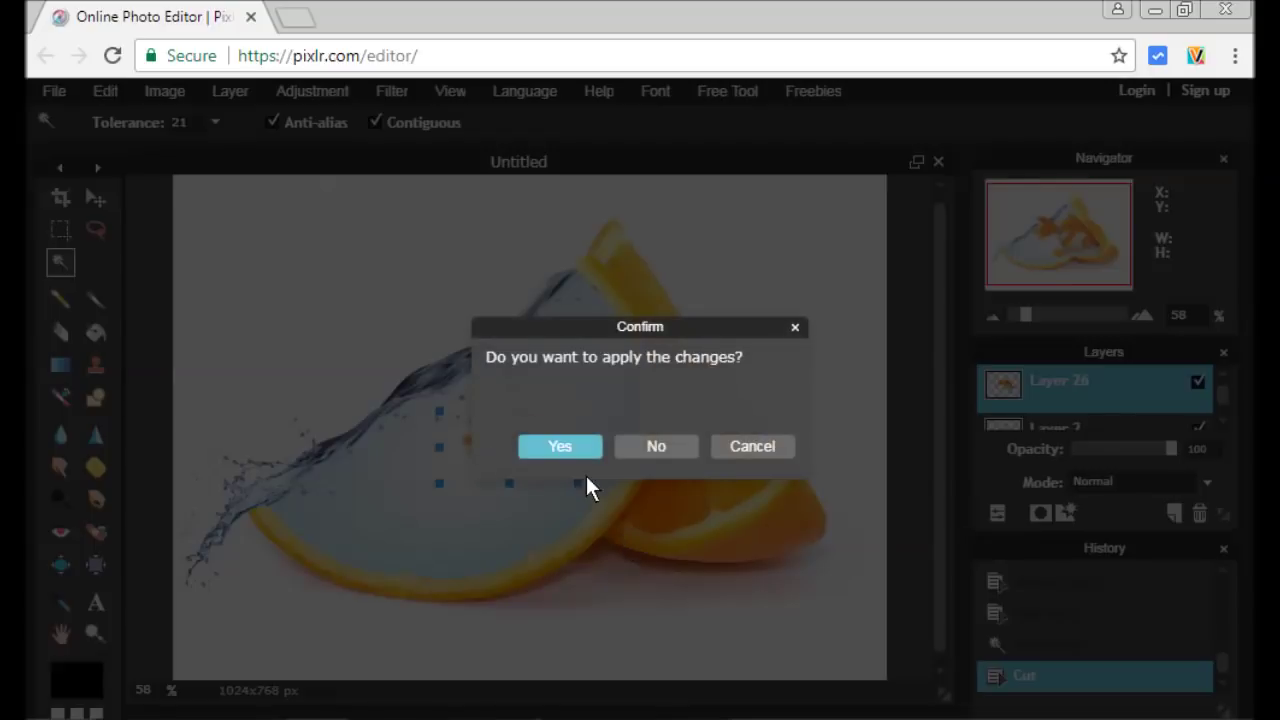
{"action": "left_click", "coordinate": [561, 447]}
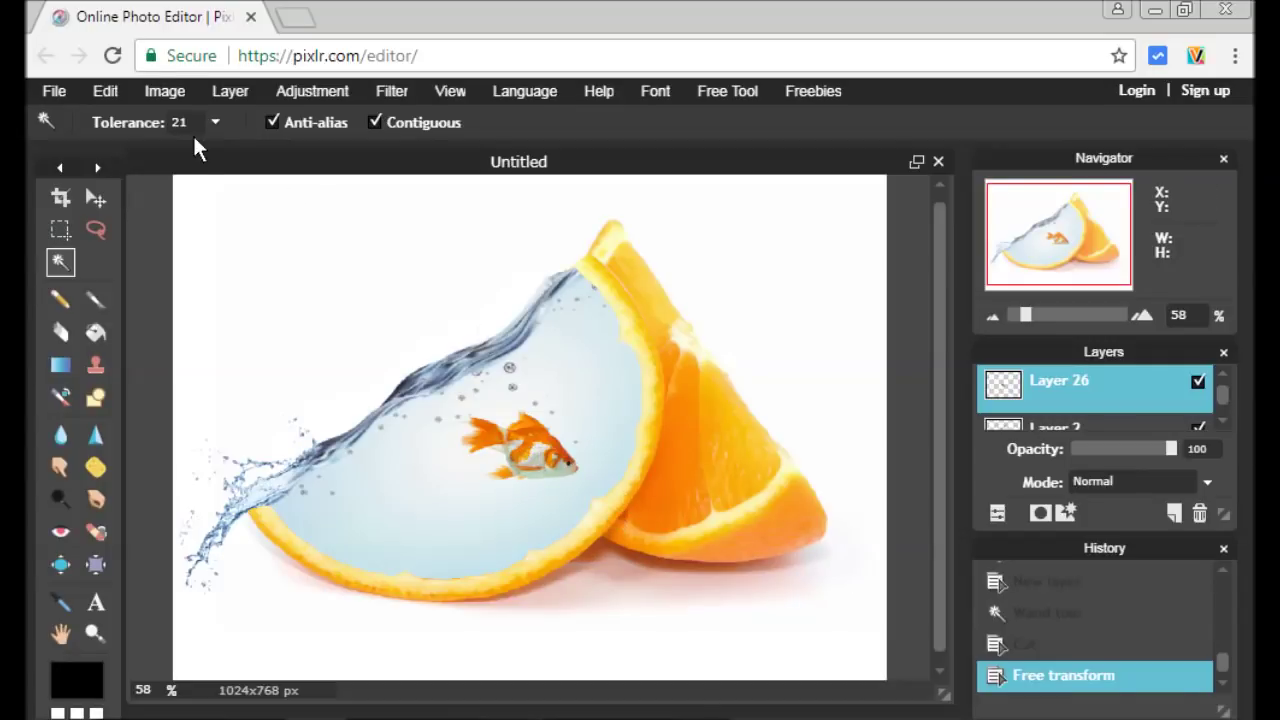
Step: Flip the goldfish layer horizontally and move it slightly toward the rind of the front orange slice
{"action": "left_click", "coordinate": [218, 92]}
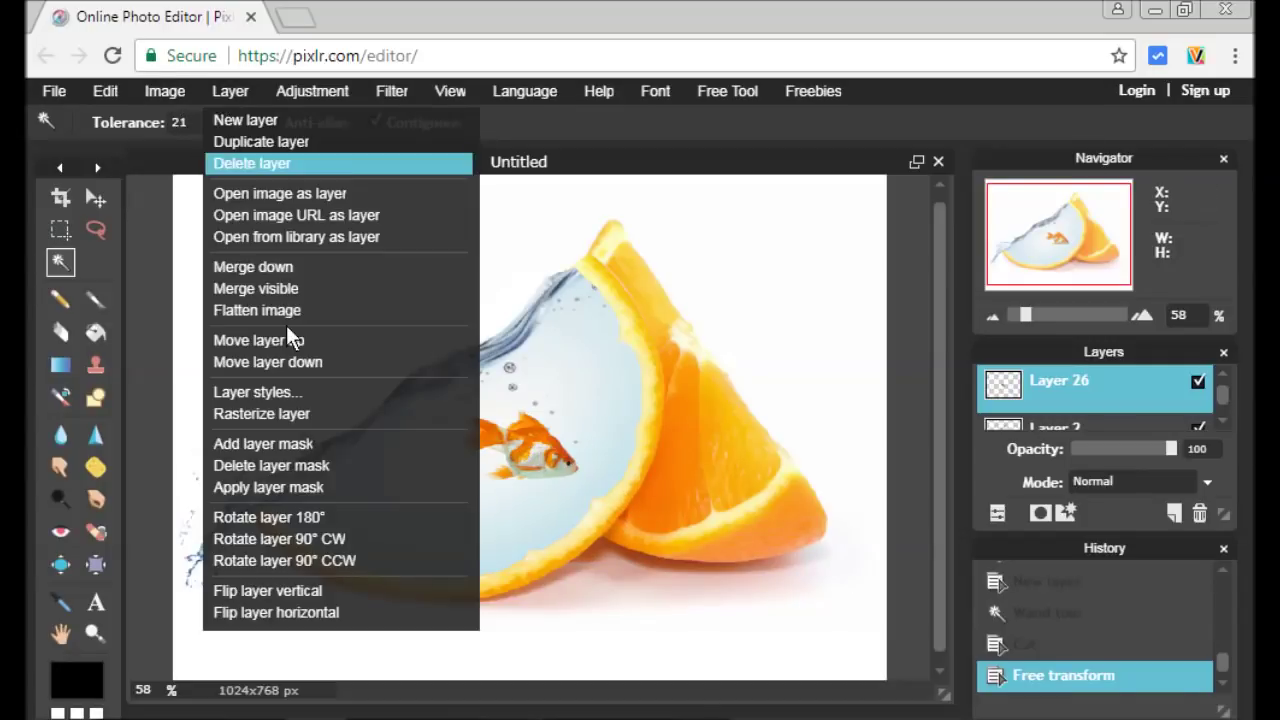
{"action": "left_click", "coordinate": [307, 612]}
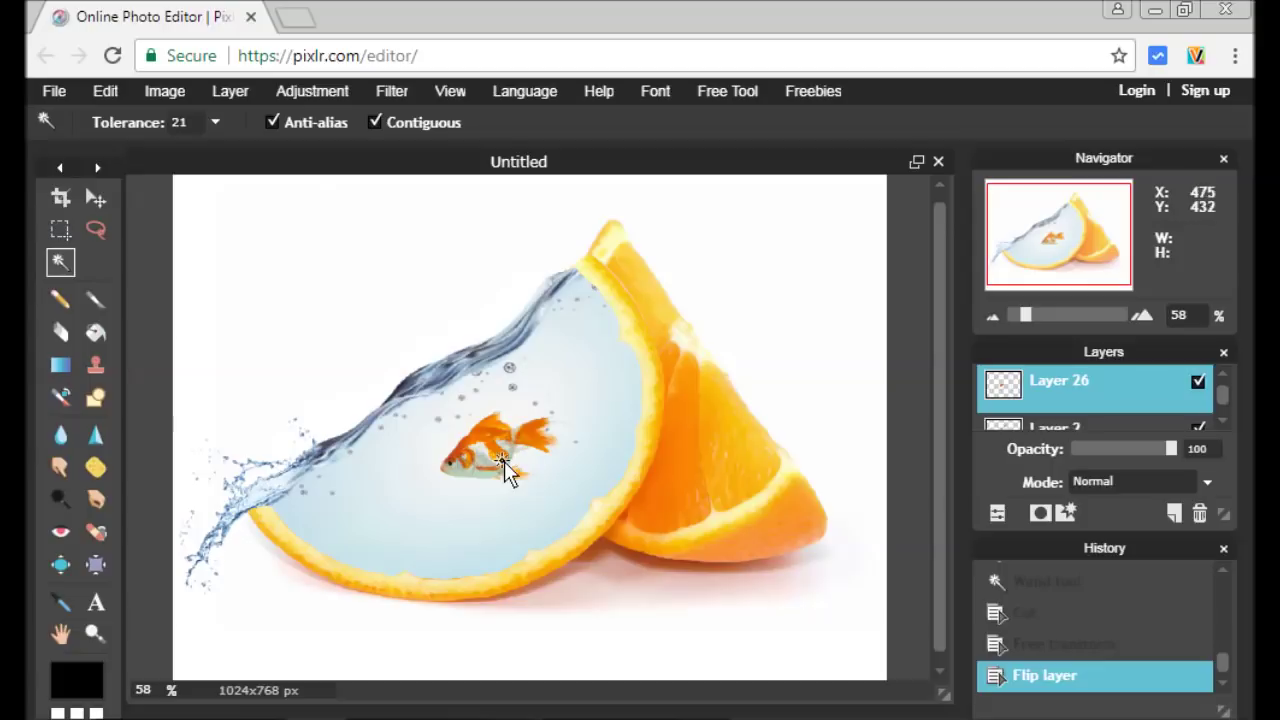
{"action": "left_click", "coordinate": [96, 198]}
{"action": "left_click_drag", "start_coordinate": [489, 455], "coordinate": [517, 457]}
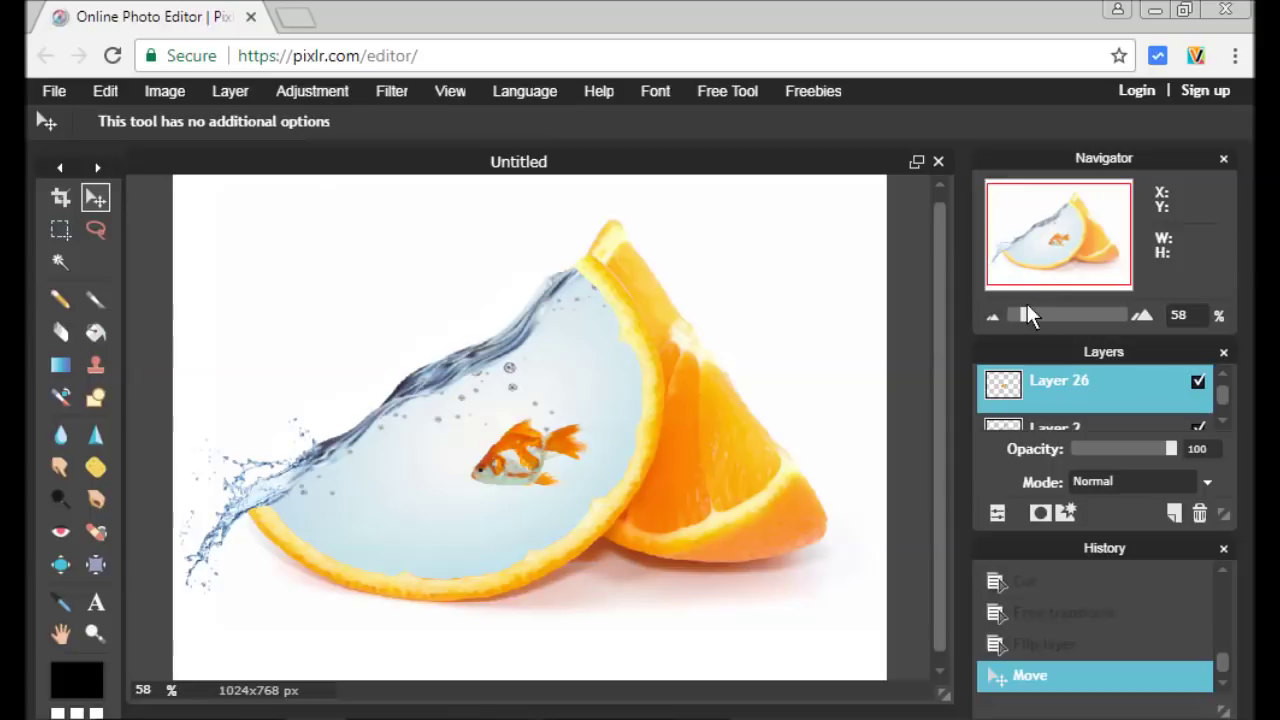
{"action": "left_click_drag", "start_coordinate": [1025, 313], "coordinate": [1069, 301]}
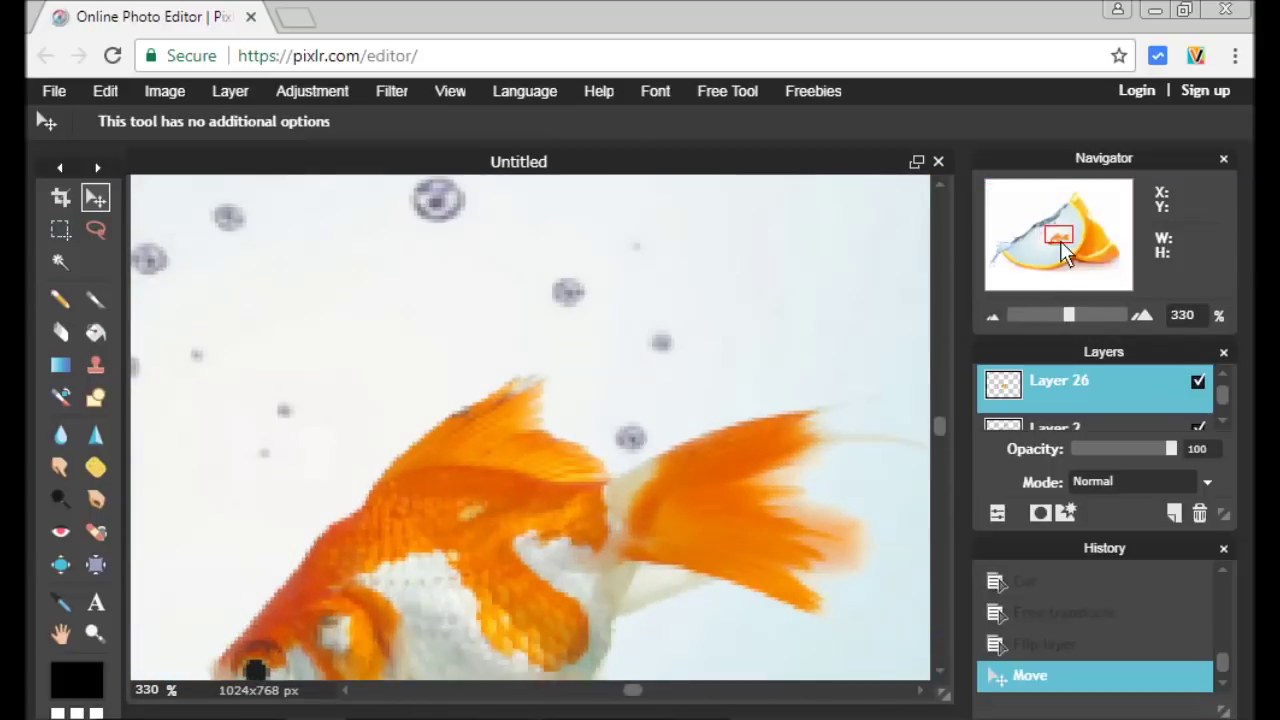
Step: Soften the outline of the goldfish all the way around with the Blur tool, using the soft 25 brush at strength 100
{"action": "left_click_drag", "start_coordinate": [1060, 243], "coordinate": [1060, 248]}
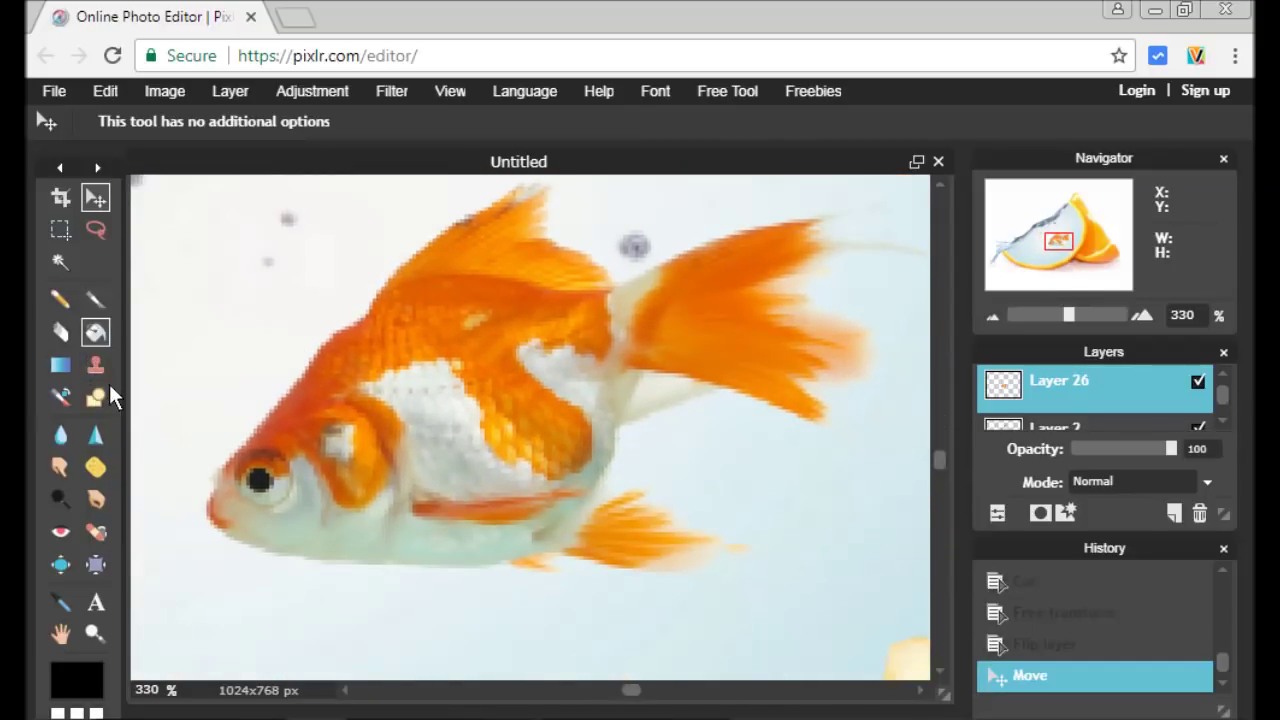
{"action": "left_click", "coordinate": [62, 430]}
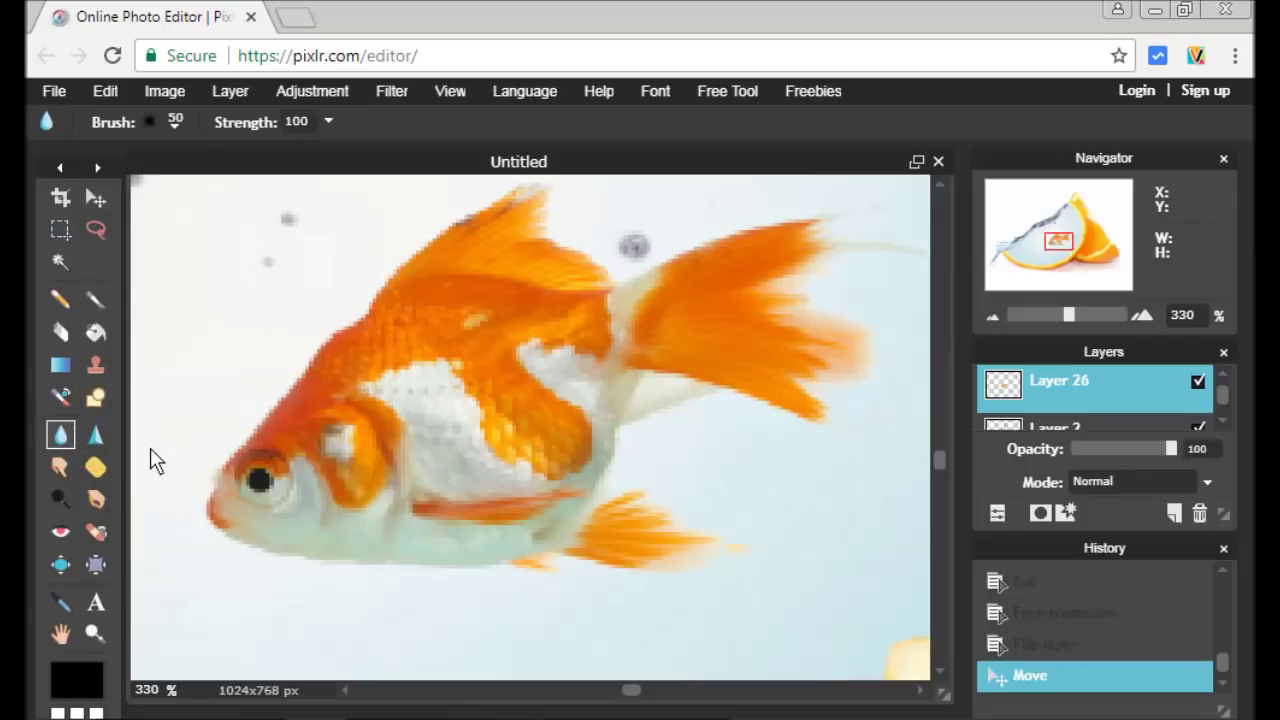
{"action": "left_click", "coordinate": [172, 125]}
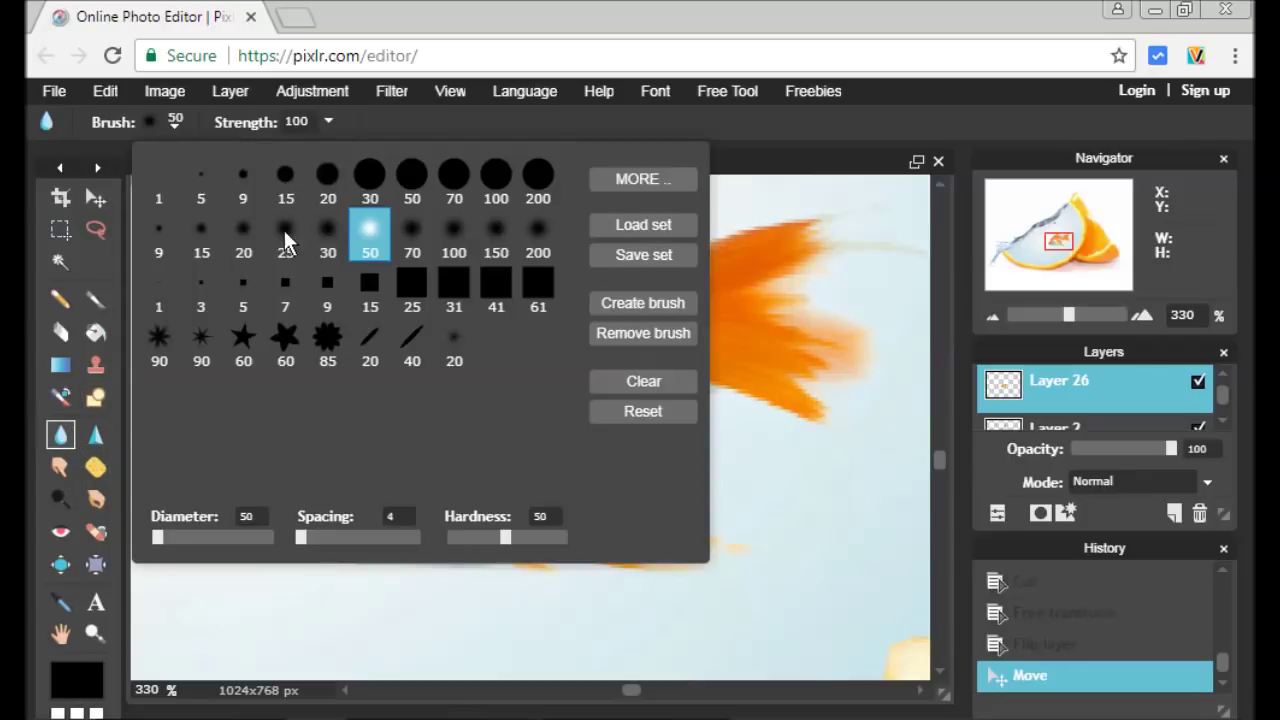
{"action": "left_click", "coordinate": [287, 231]}
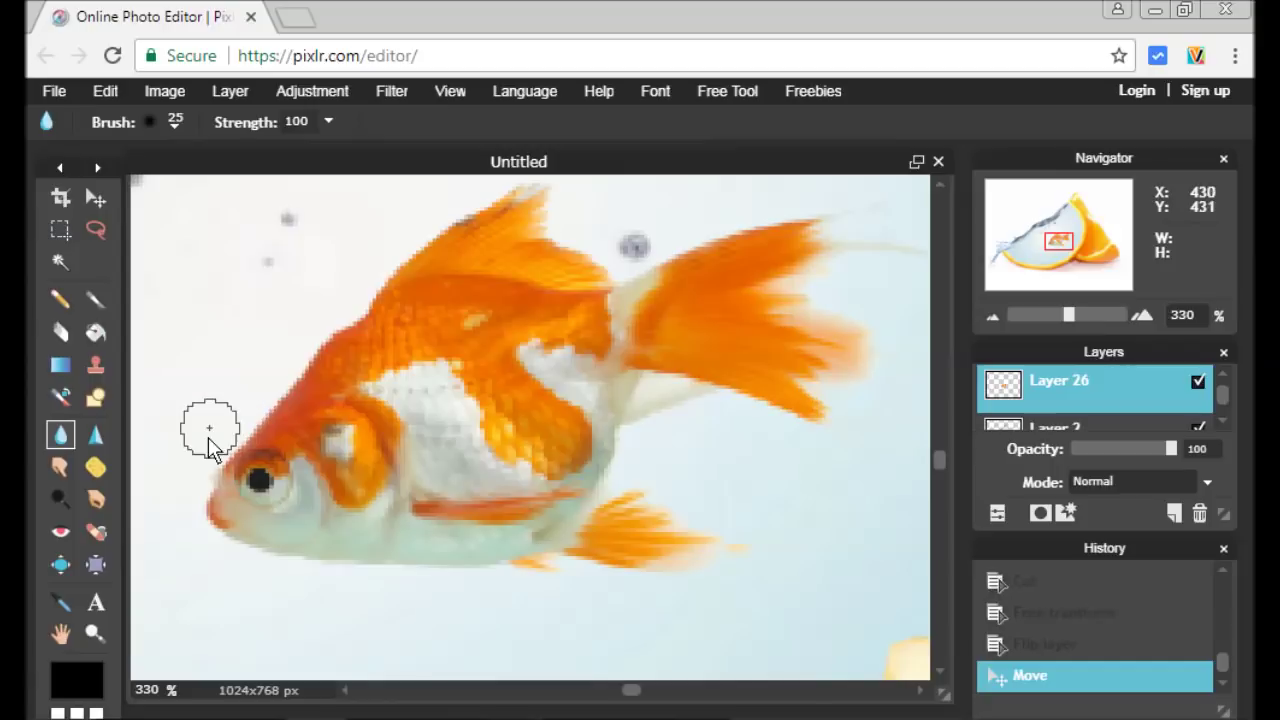
{"action": "left_click_drag", "start_coordinate": [234, 434], "coordinate": [318, 342]}
{"action": "left_click_drag", "start_coordinate": [371, 285], "coordinate": [392, 252]}
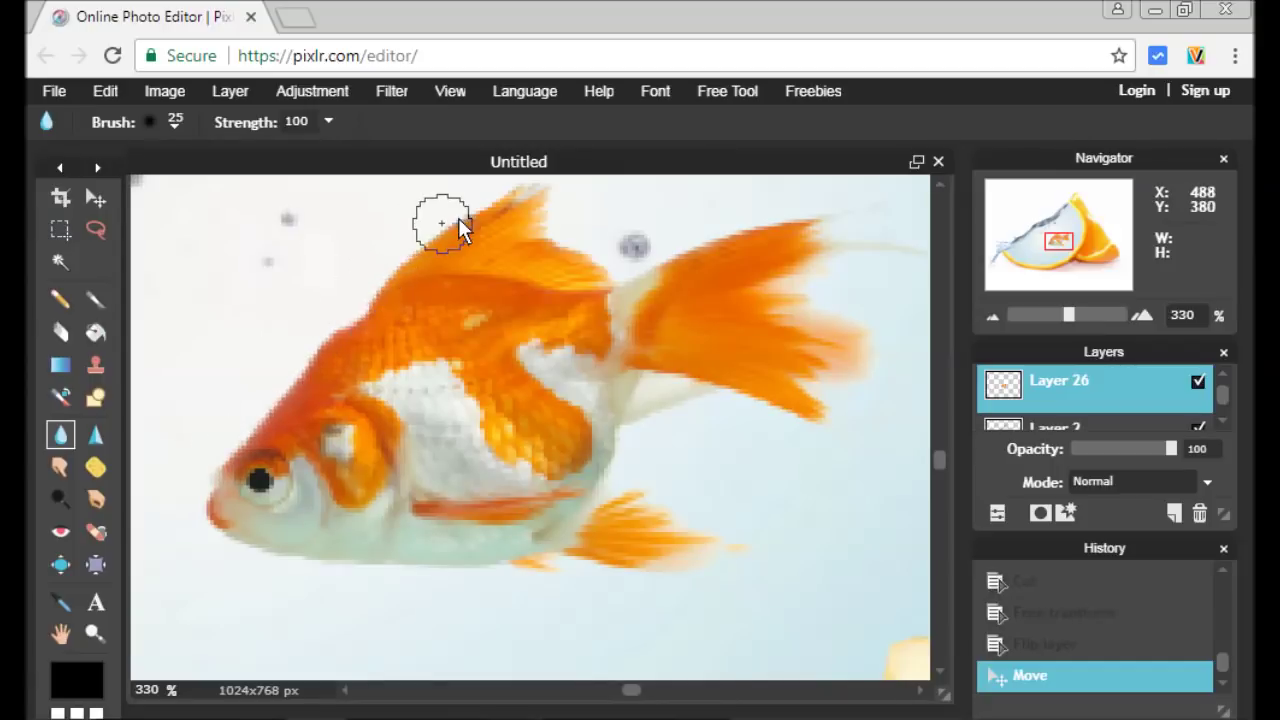
{"action": "left_click_drag", "start_coordinate": [484, 200], "coordinate": [511, 188]}
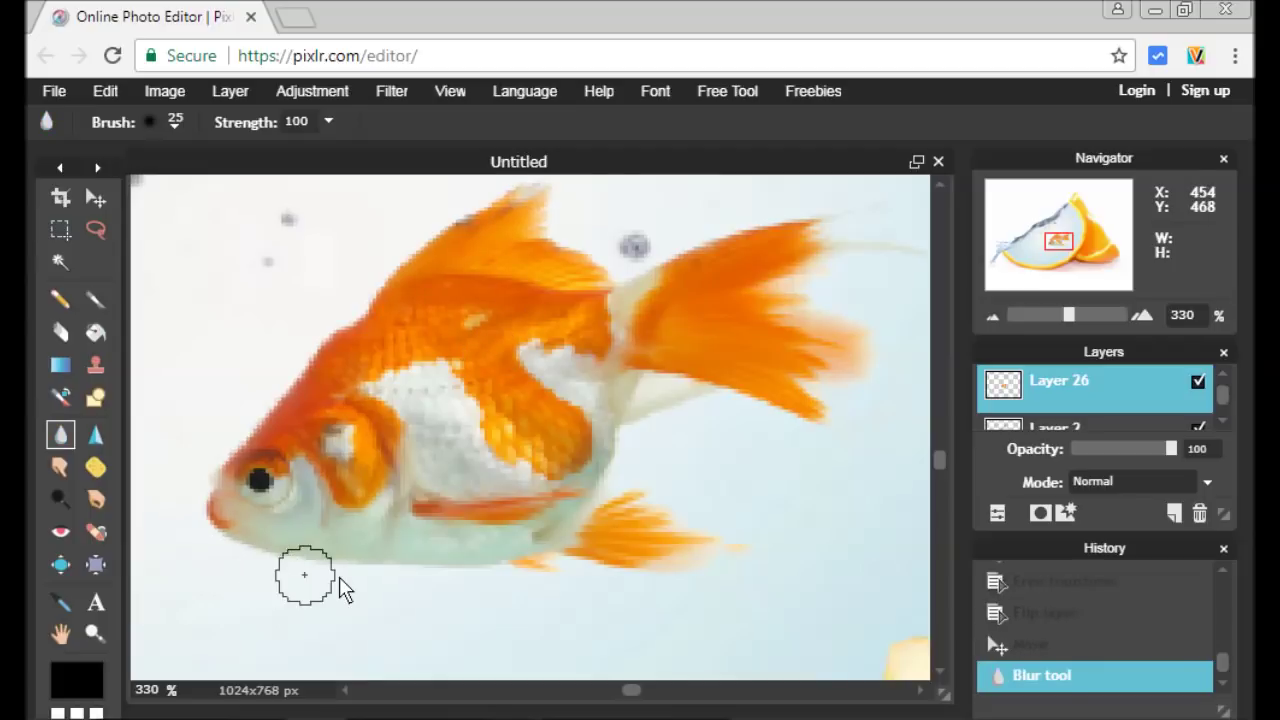
{"action": "left_click", "coordinate": [607, 590]}
{"action": "left_click_drag", "start_coordinate": [712, 578], "coordinate": [704, 443]}
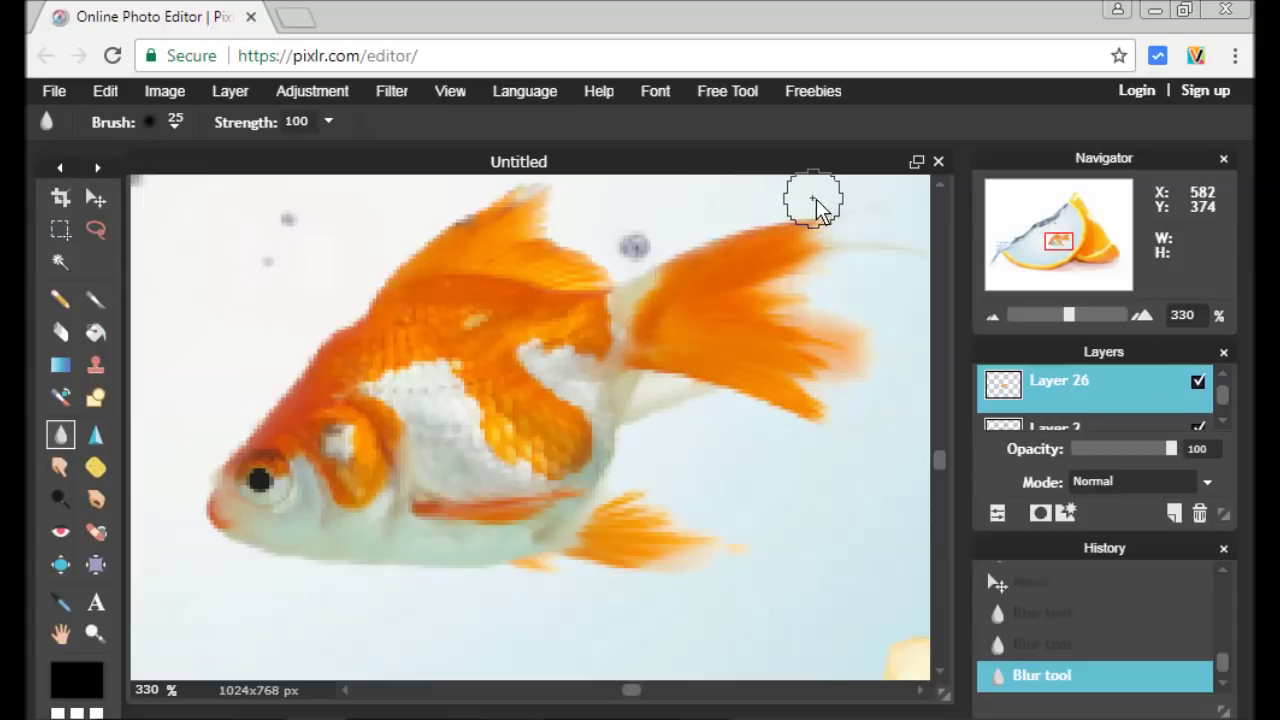
{"action": "left_click_drag", "start_coordinate": [912, 378], "coordinate": [925, 368]}
Step: Merge all visible layers, including the goldfish layer, into a single layer
{"action": "left_click_drag", "start_coordinate": [1066, 310], "coordinate": [1024, 307]}
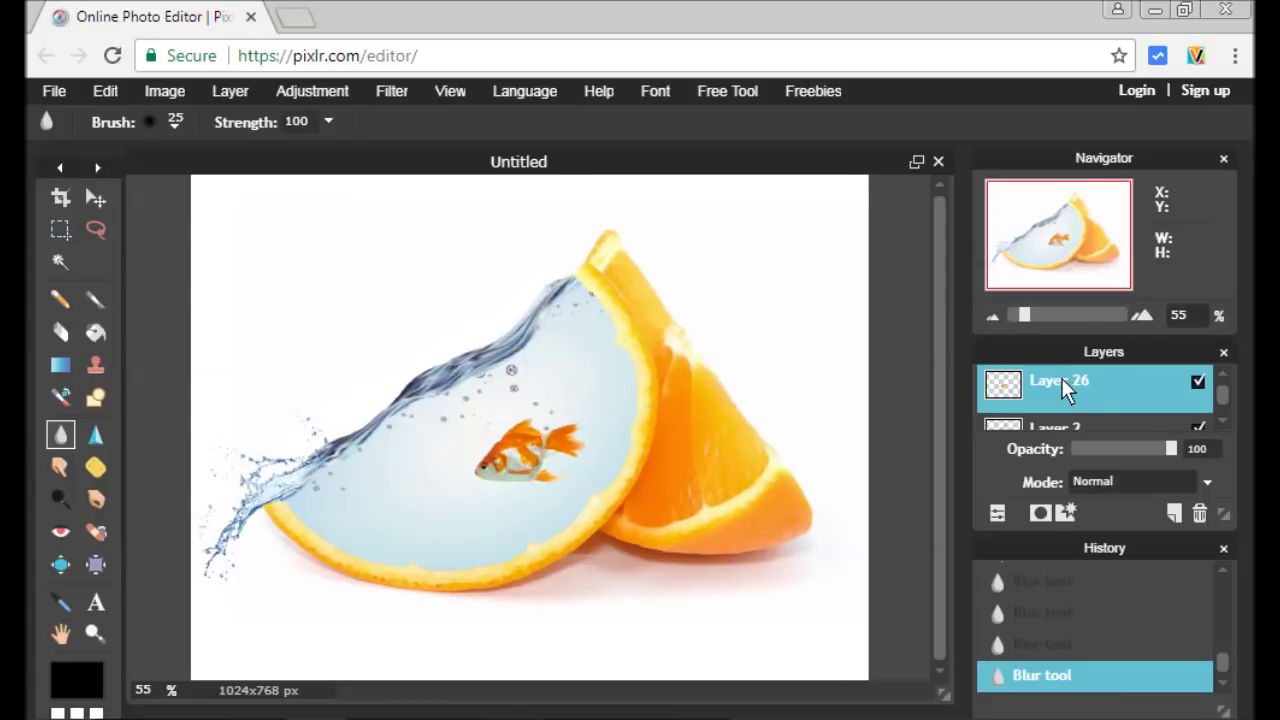
{"action": "right_click", "coordinate": [1154, 385]}
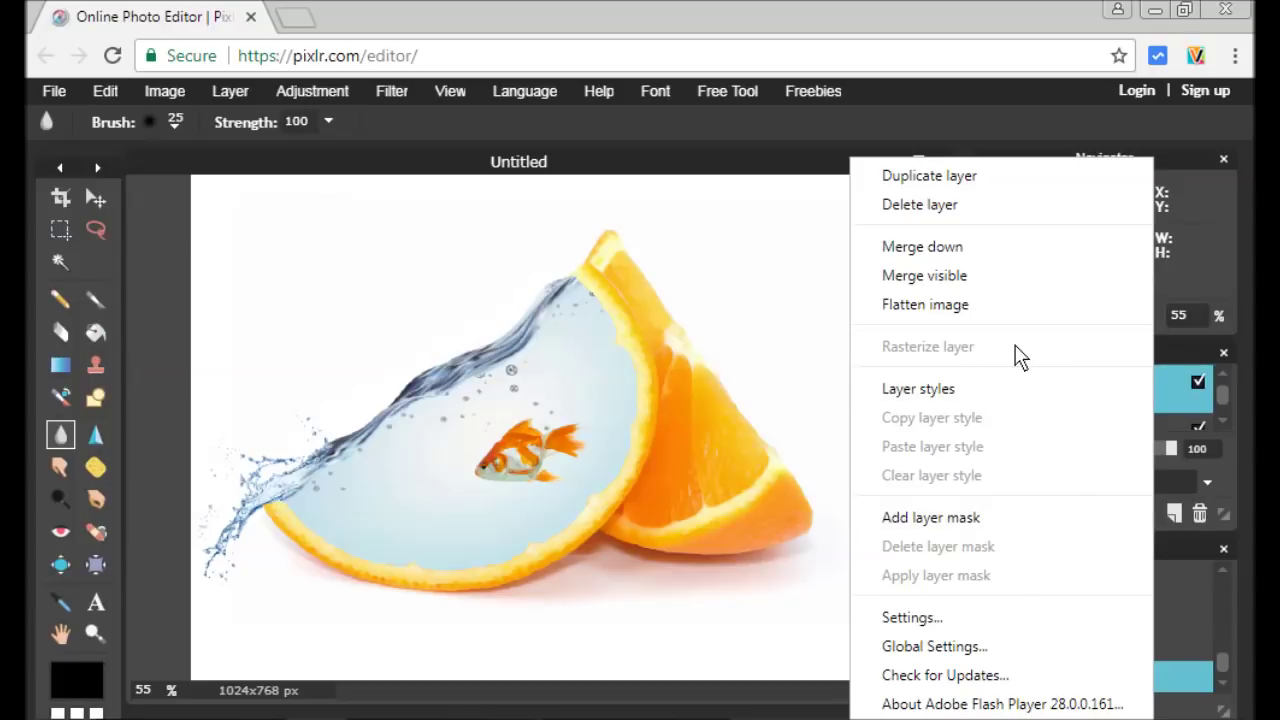
{"action": "left_click", "coordinate": [963, 274]}
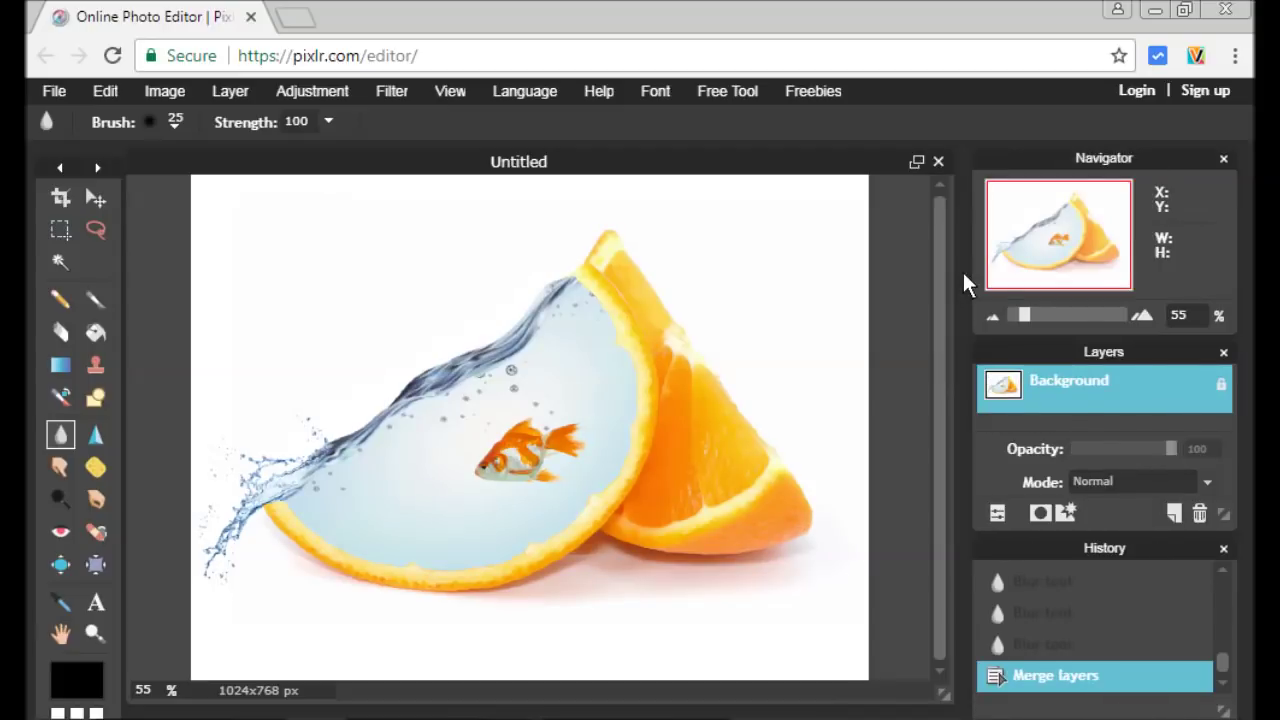
{"action": "left_click_drag", "start_coordinate": [1023, 309], "coordinate": [1024, 310]}
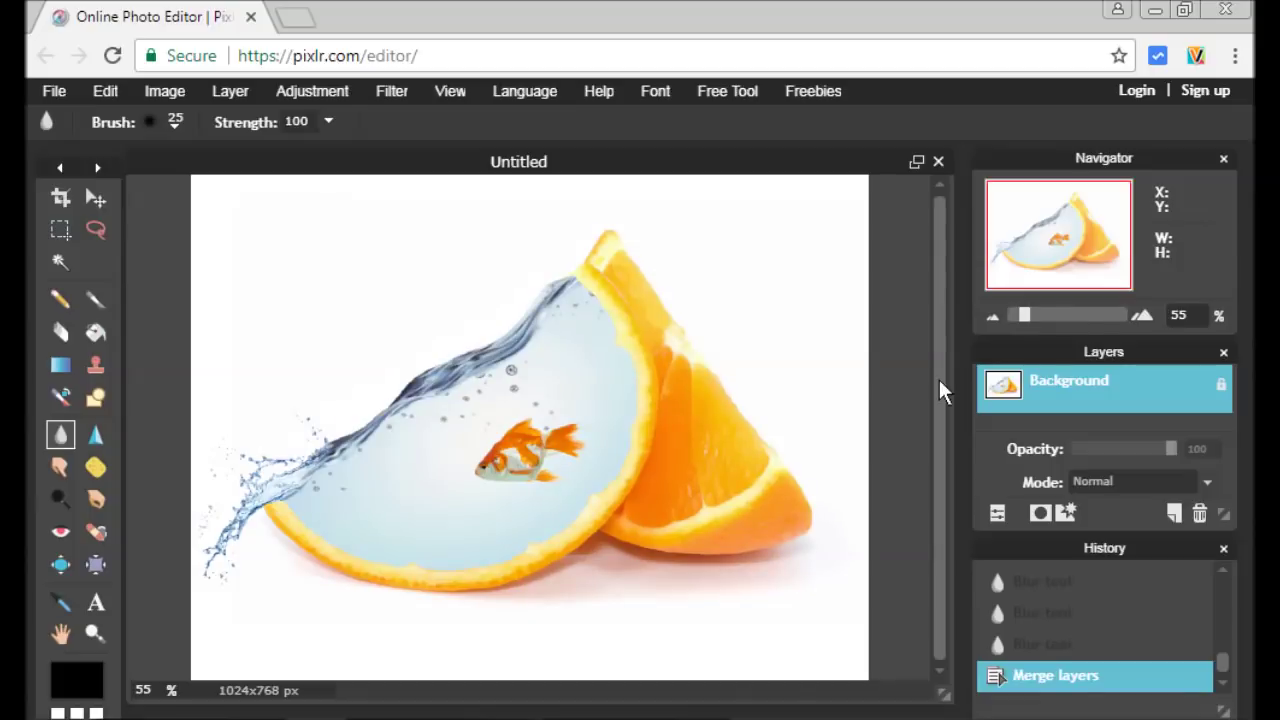